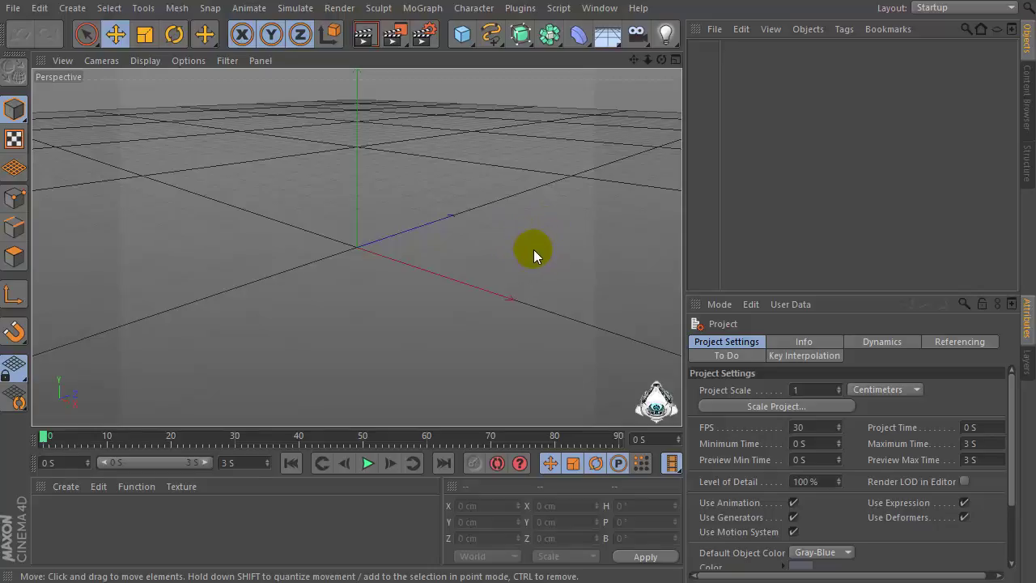
Add a Landscape object and set its size to 825 cm by 240 cm by 800 cm
{"action": "left_click", "coordinate": [462, 34]}
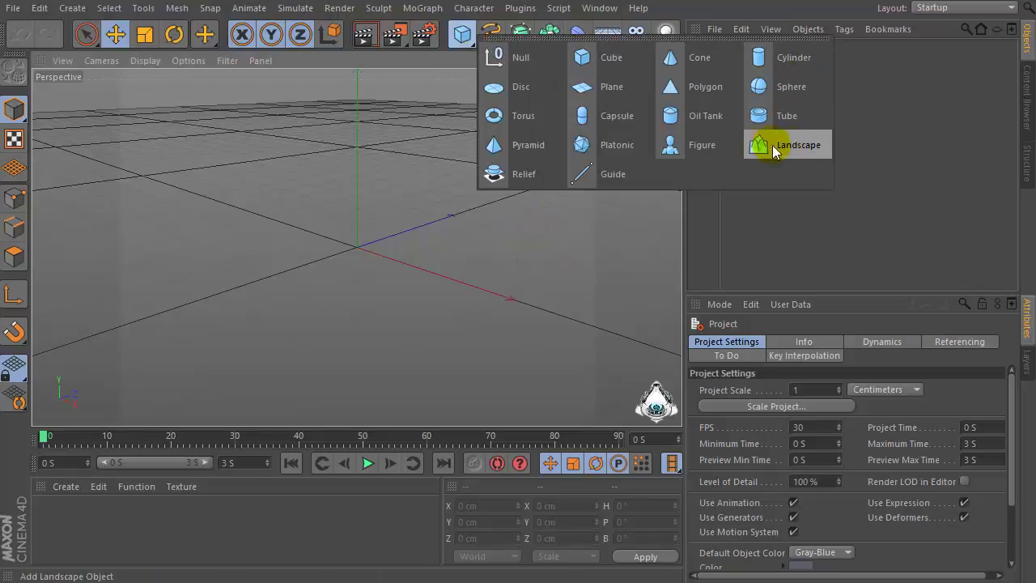
{"action": "left_click", "coordinate": [766, 150]}
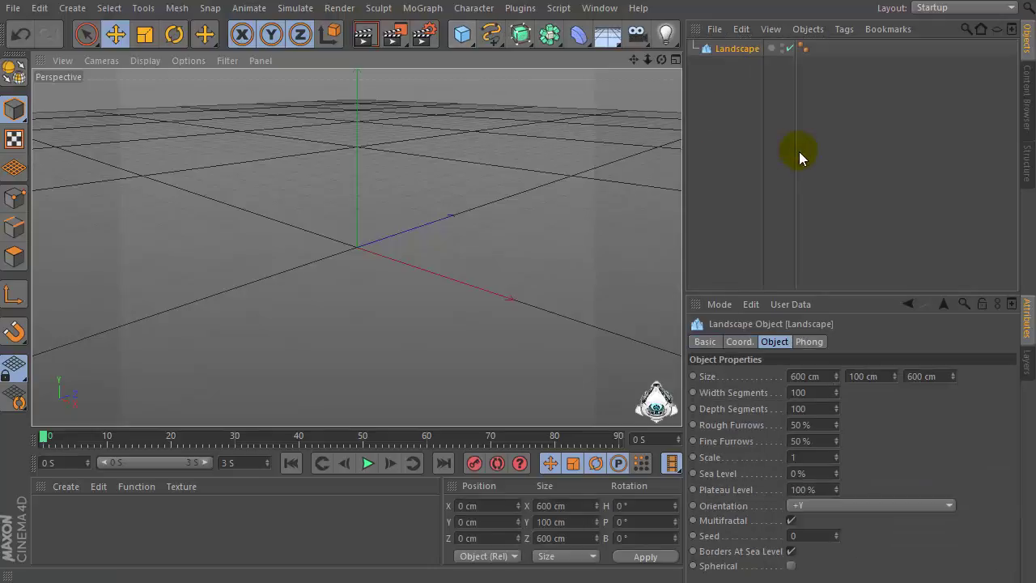
{"action": "left_click", "coordinate": [824, 377]}
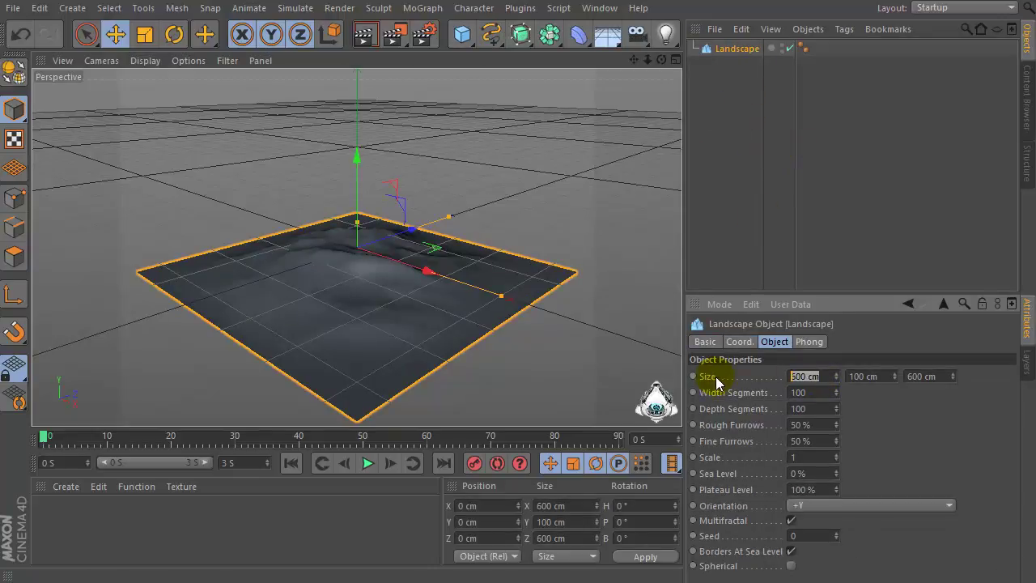
{"action": "type", "text": "825"}
{"action": "left_click", "coordinate": [881, 378]}
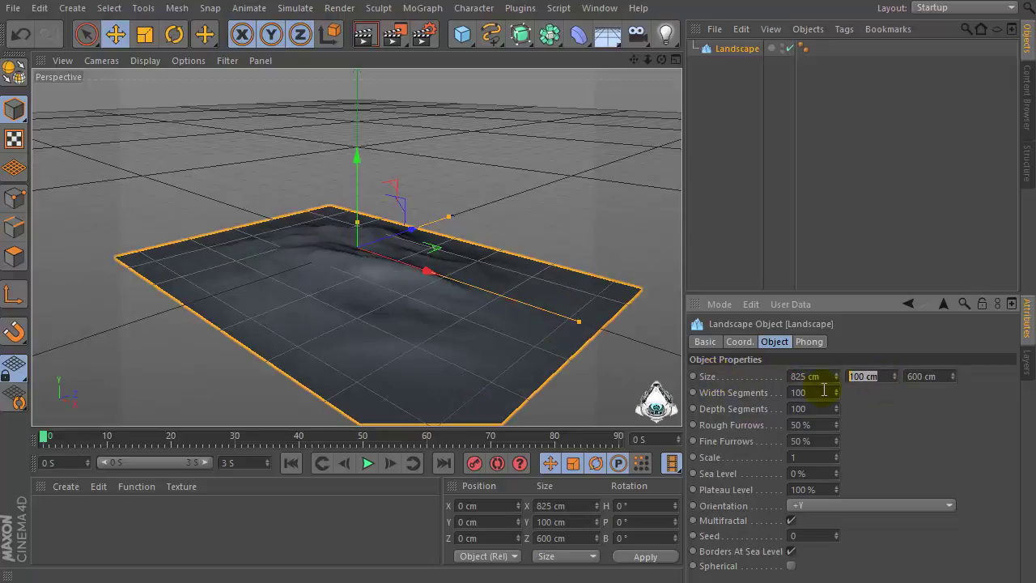
{"action": "type", "text": "240"}
{"action": "key", "text": "Return"}
{"action": "left_click", "coordinate": [936, 376]}
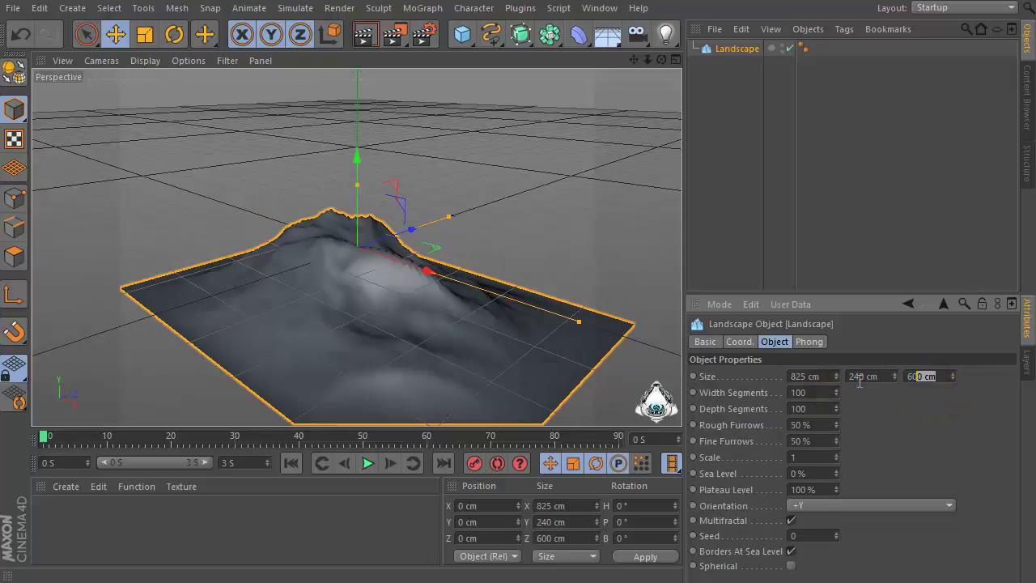
{"action": "type", "text": "8"}
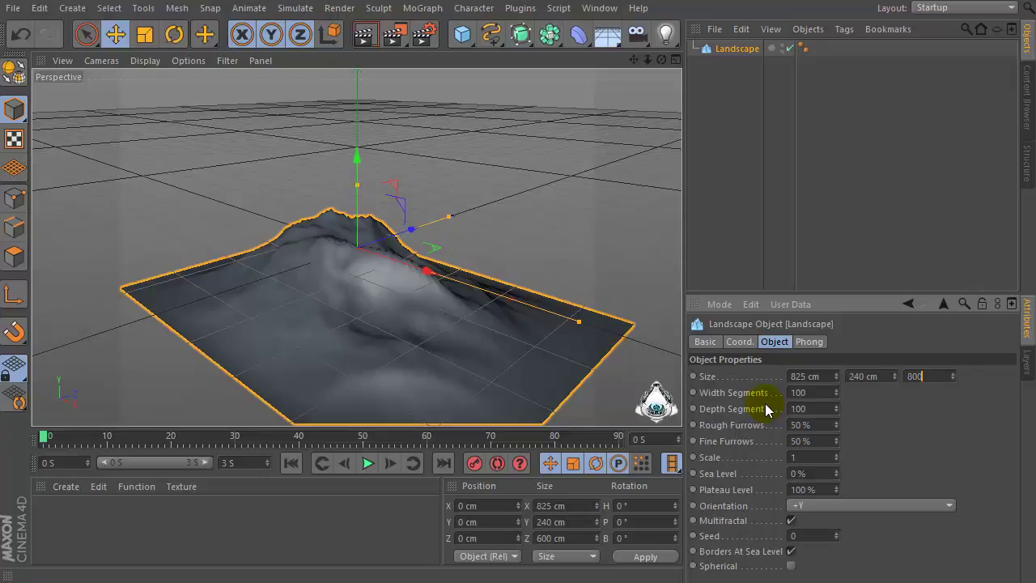
{"action": "type", "text": "00"}
{"action": "key", "text": "Return"}
Set the landscape's width segments to 250 and its depth segments to 20
{"action": "left_click_drag", "start_coordinate": [636, 60], "coordinate": [360, 252]}
{"action": "left_click", "coordinate": [925, 377]}
{"action": "left_click", "coordinate": [862, 376]}
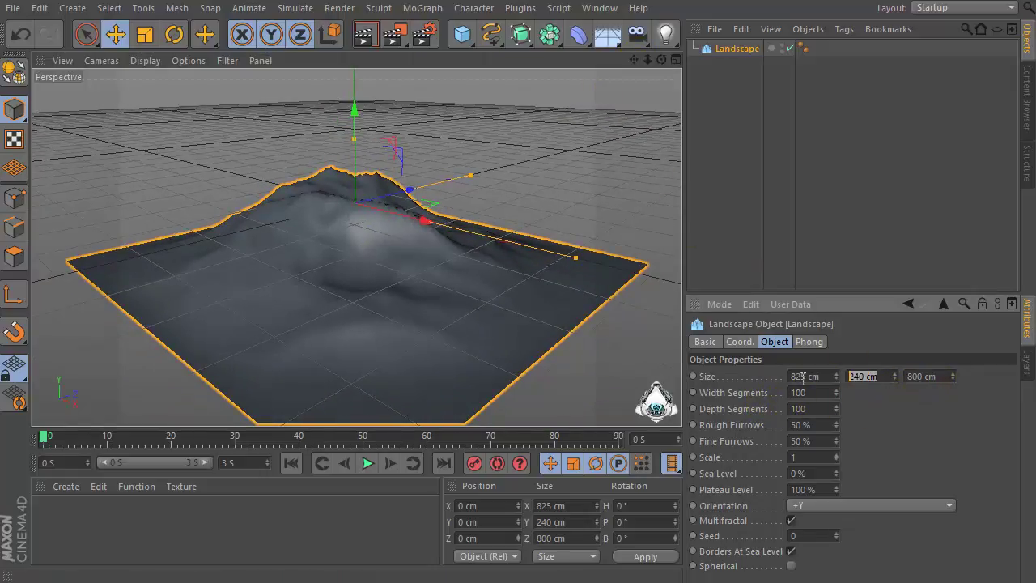
{"action": "left_click", "coordinate": [820, 377]}
{"action": "left_click", "coordinate": [798, 394]}
{"action": "key", "text": "Return"}
{"action": "left_click", "coordinate": [810, 410]}
{"action": "type", "text": "20"}
{"action": "key", "text": "Return"}
Switch the viewport display to shading with the mesh lines shown on the landscape
{"action": "left_click", "coordinate": [817, 424]}
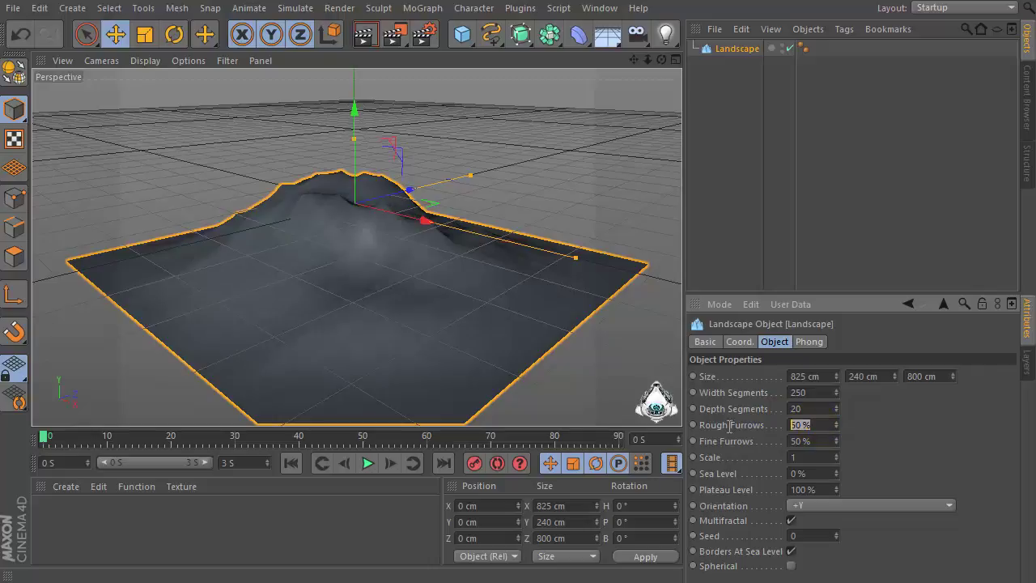
{"action": "left_click", "coordinate": [789, 441]}
{"action": "left_click", "coordinate": [148, 64]}
{"action": "left_click", "coordinate": [169, 100]}
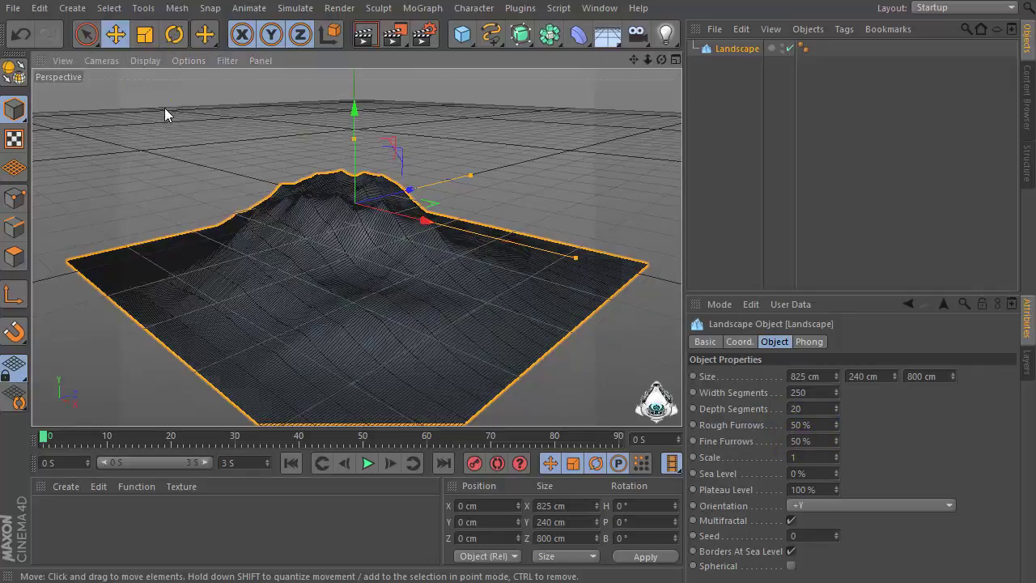
Set the landscape's sea level to 96% and its plateau level to 46%
{"action": "left_click", "coordinate": [794, 426]}
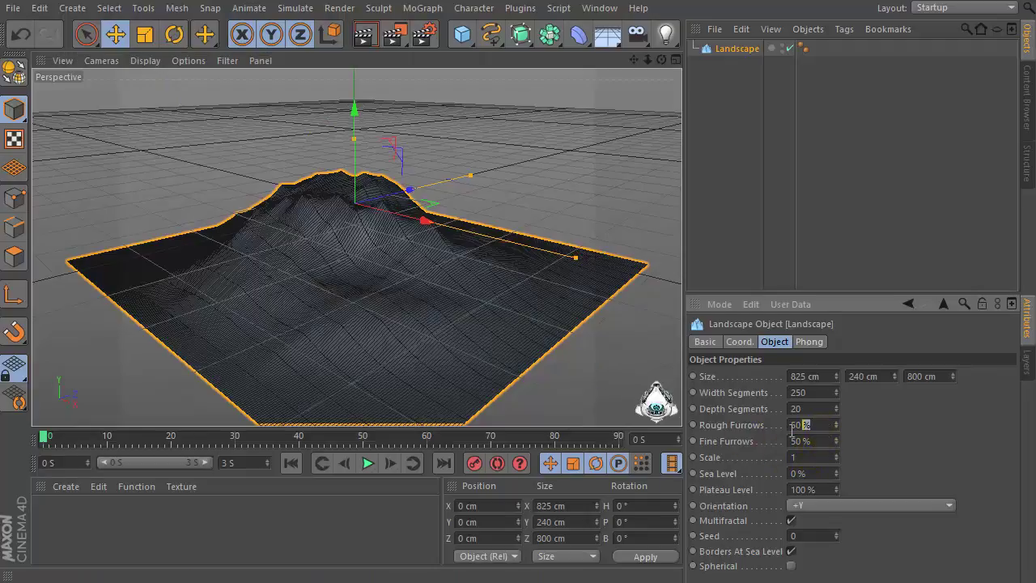
{"action": "left_click", "coordinate": [808, 459]}
{"action": "left_click", "coordinate": [822, 475]}
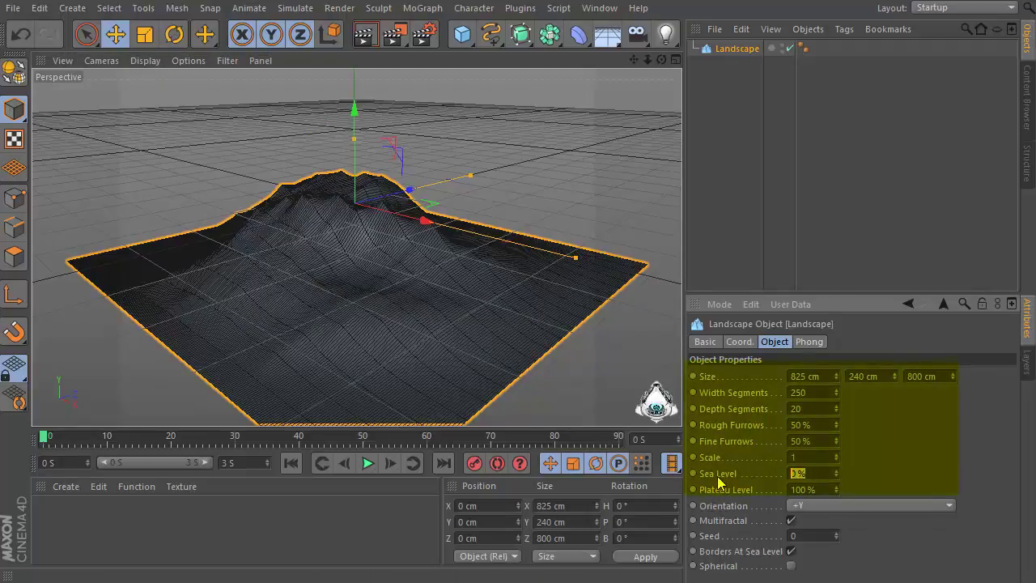
{"action": "type", "text": "96"}
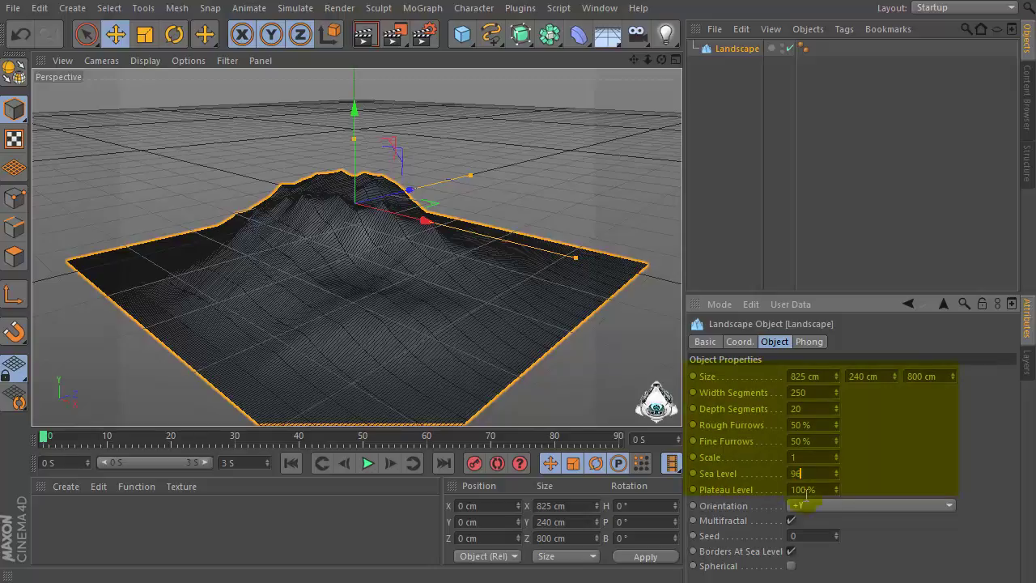
{"action": "key", "text": "Tab"}
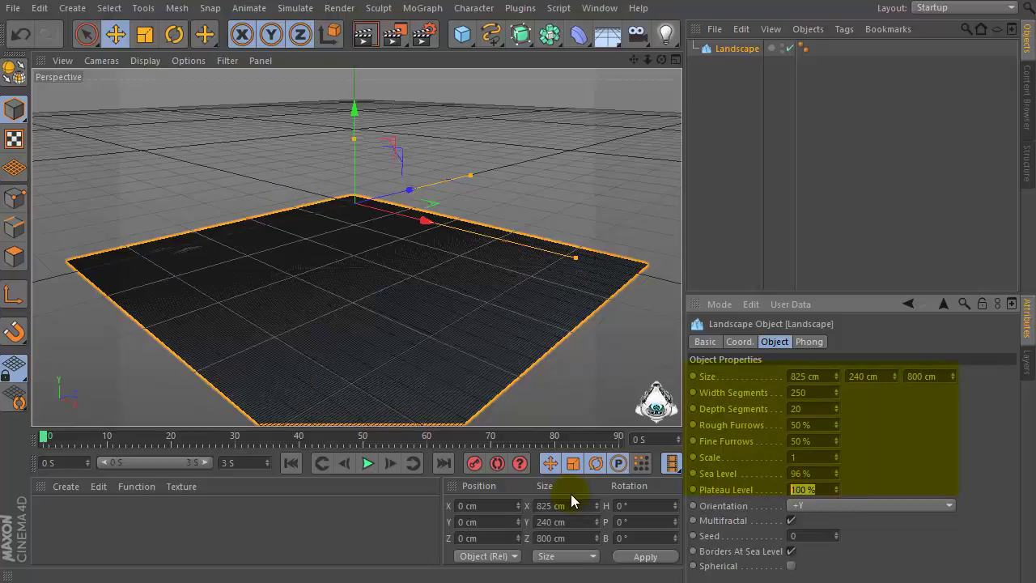
{"action": "type", "text": "46"}
{"action": "key", "text": "Return"}
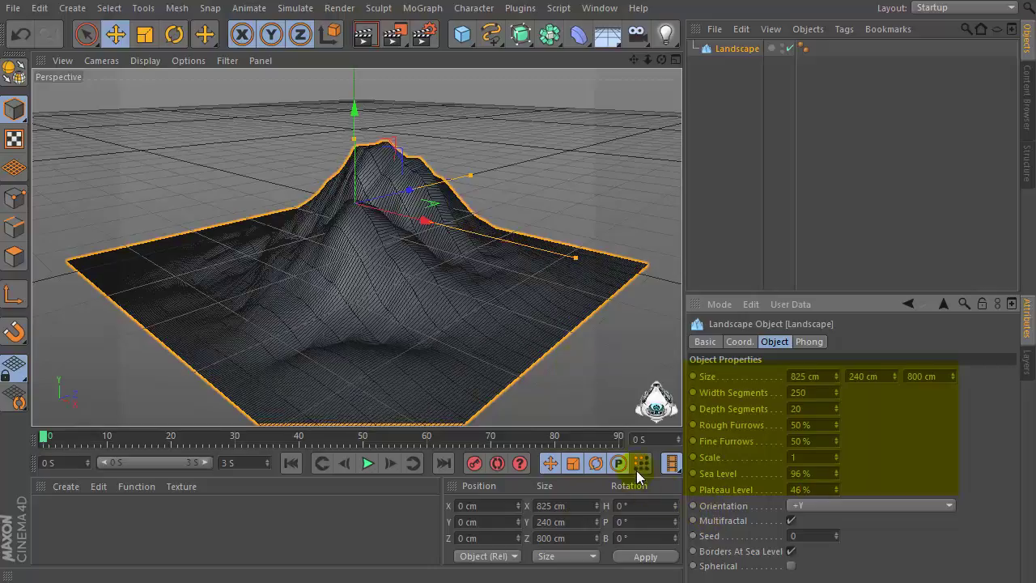
{"action": "left_click_drag", "start_coordinate": [662, 60], "coordinate": [638, 121]}
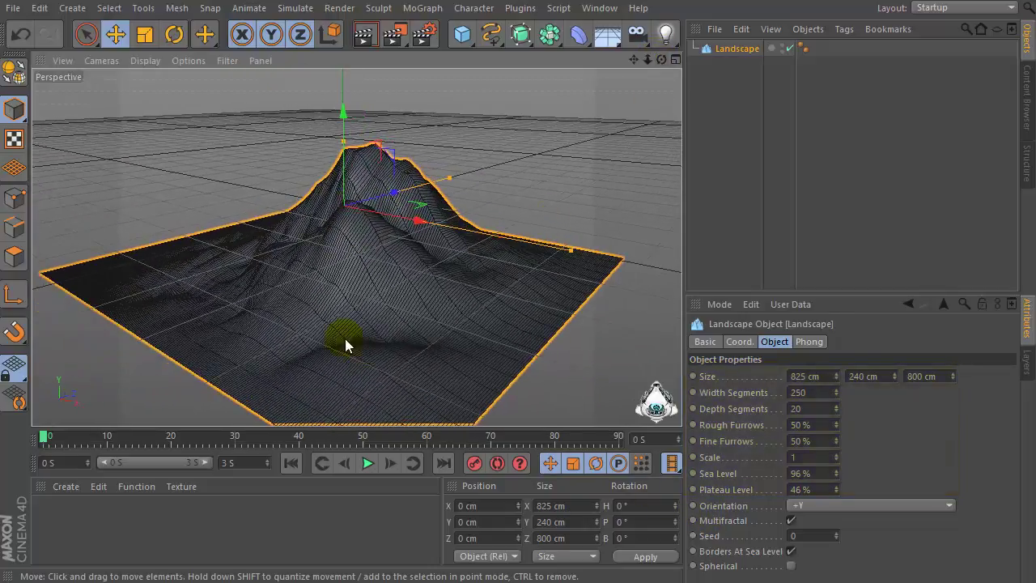
{"action": "left_click", "coordinate": [809, 474]}
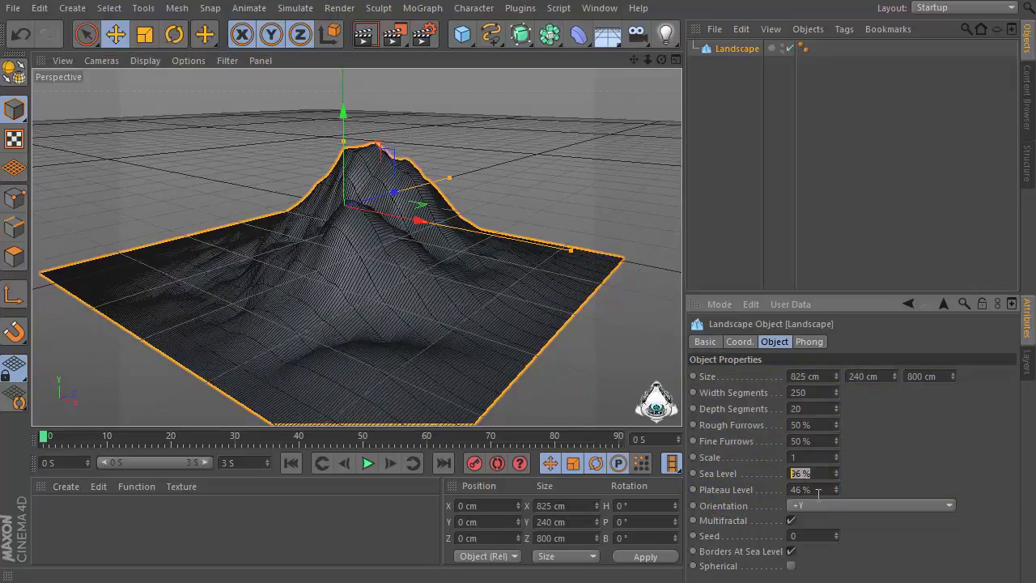
{"action": "key", "text": "Tab"}
Add a Polygon Reduction deformer and make it a child of the Landscape object
{"action": "left_click", "coordinate": [723, 49]}
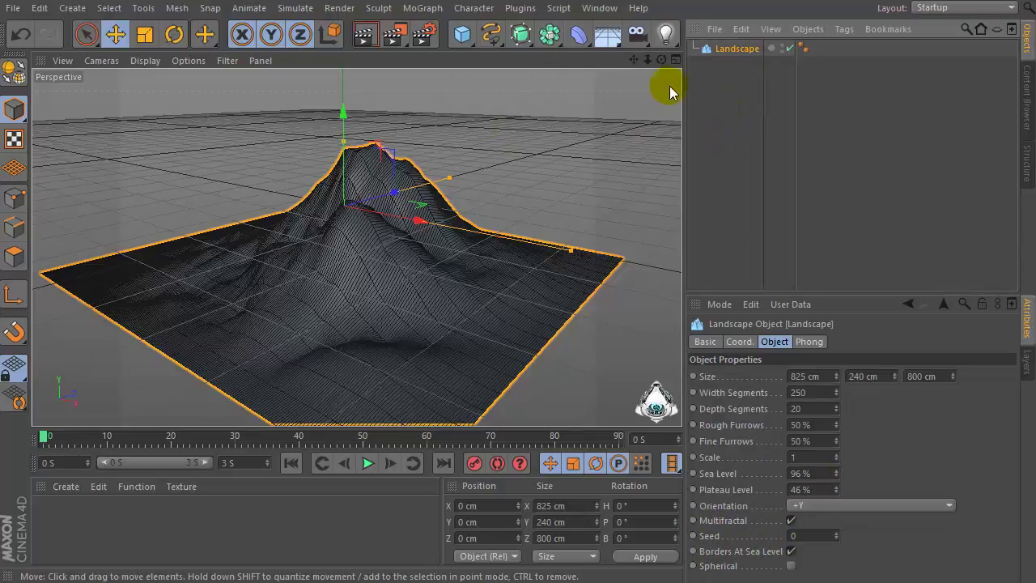
{"action": "mouse_move", "coordinate": [684, 85]}
{"action": "left_mouse_down"}
{"action": "mouse_move", "coordinate": [553, 93]}
{"action": "mouse_move", "coordinate": [619, 58]}
{"action": "mouse_move", "coordinate": [607, 58]}
{"action": "left_mouse_up"}
{"action": "left_click", "coordinate": [577, 34]}
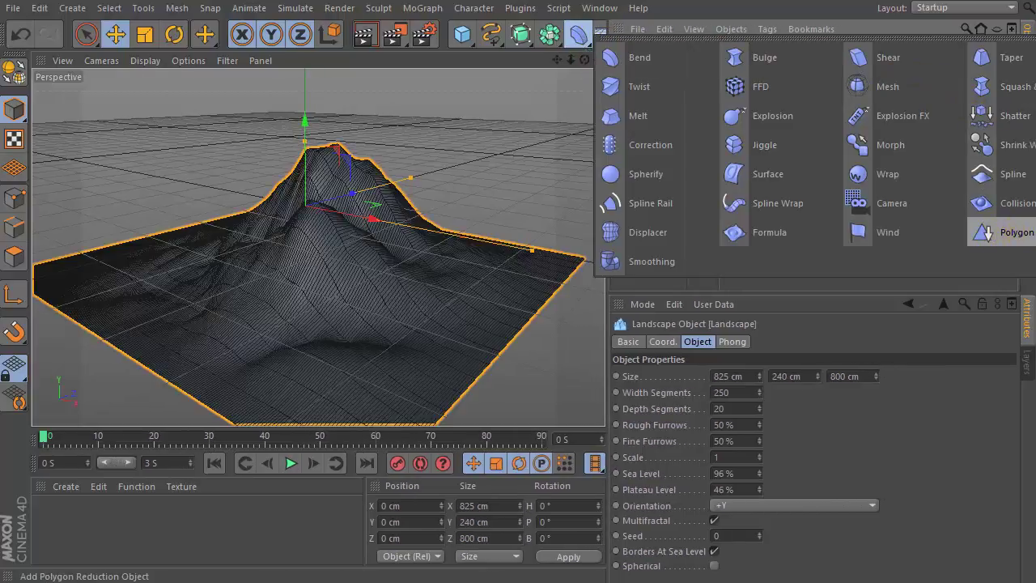
{"action": "left_click", "coordinate": [994, 232]}
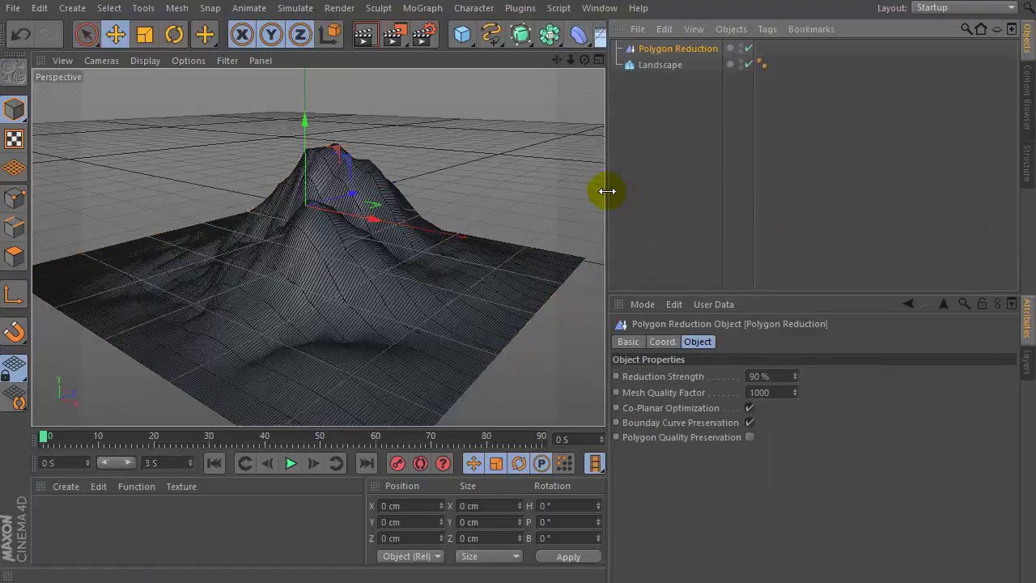
{"action": "left_click_drag", "start_coordinate": [607, 191], "coordinate": [682, 192]}
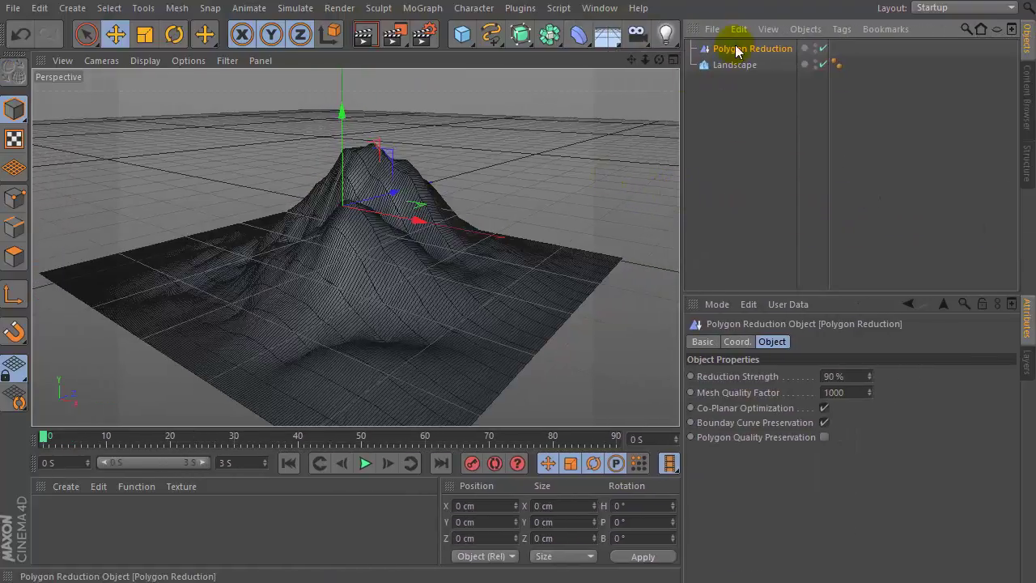
{"action": "left_click_drag", "start_coordinate": [765, 46], "coordinate": [728, 65]}
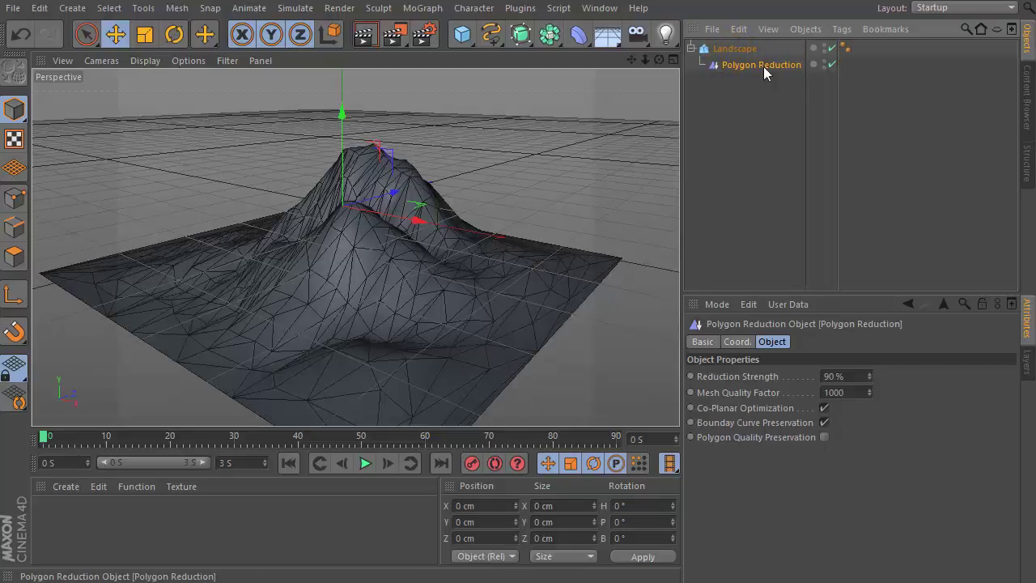
Set the Polygon Reduction's reduction strength to 99% and its mesh quality factor to 828
{"action": "left_click", "coordinate": [842, 376]}
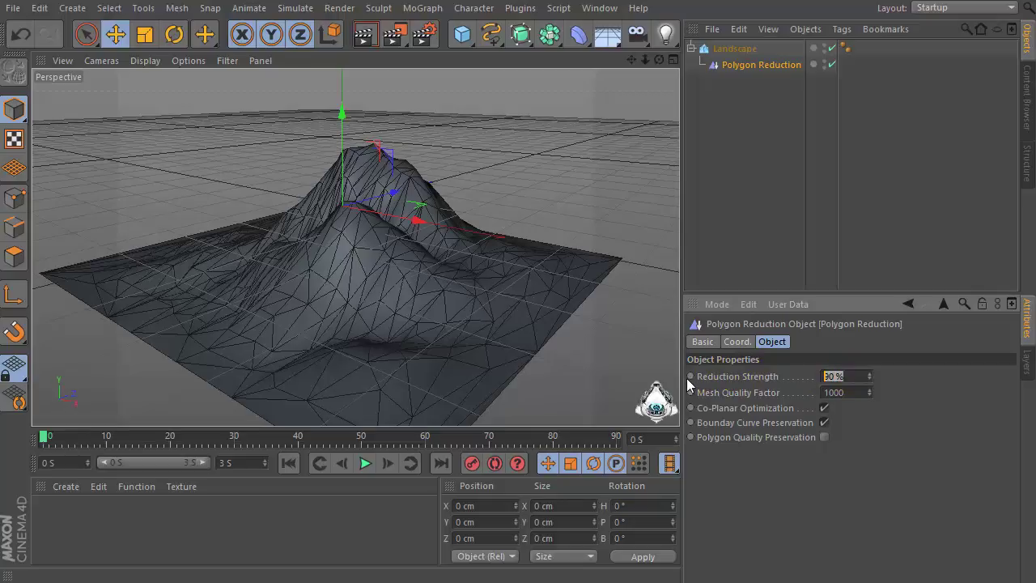
{"action": "type", "text": "99"}
{"action": "key", "text": "Tab"}
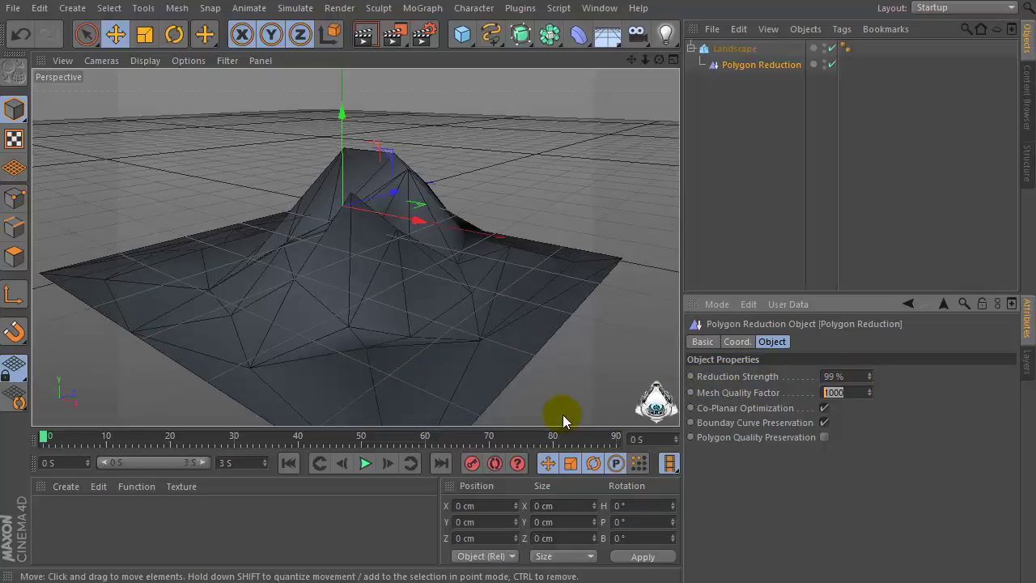
{"action": "type", "text": "828"}
{"action": "key", "text": "Return"}
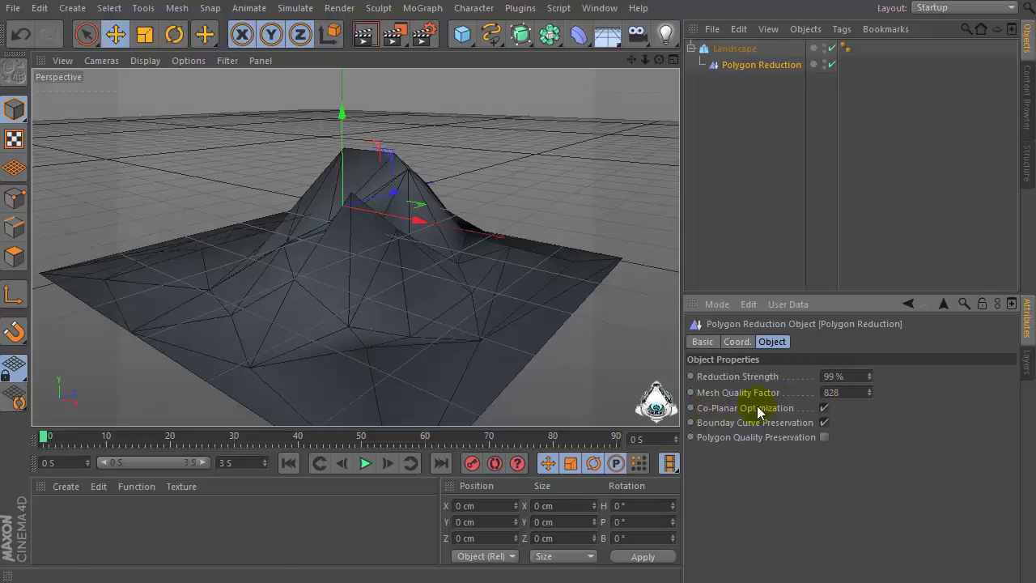
{"action": "left_click", "coordinate": [847, 385]}
{"action": "key", "text": "shift+Tab"}
Rotate the Landscape object to a heading of -20°
{"action": "left_click", "coordinate": [732, 49]}
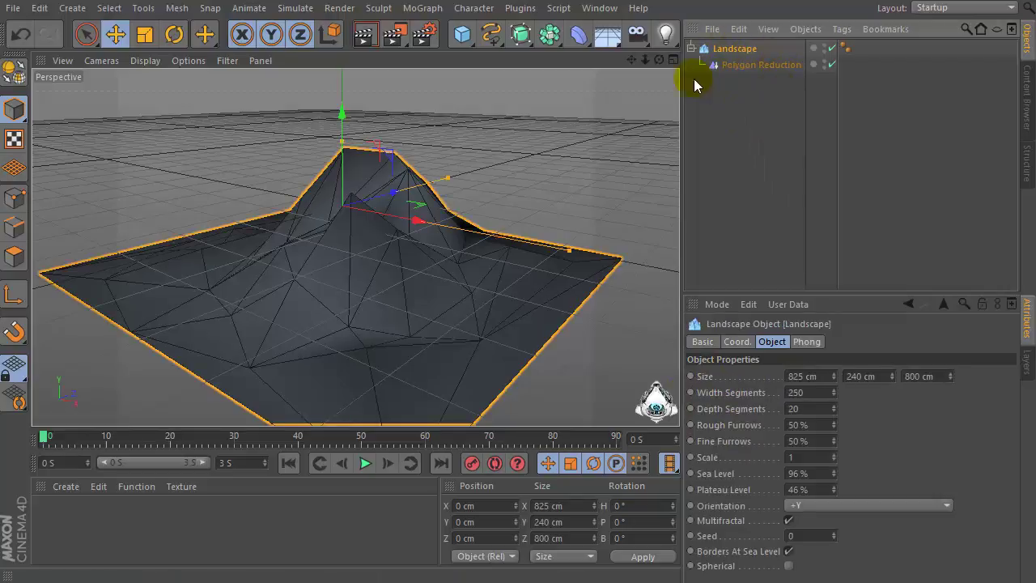
{"action": "left_click", "coordinate": [736, 341]}
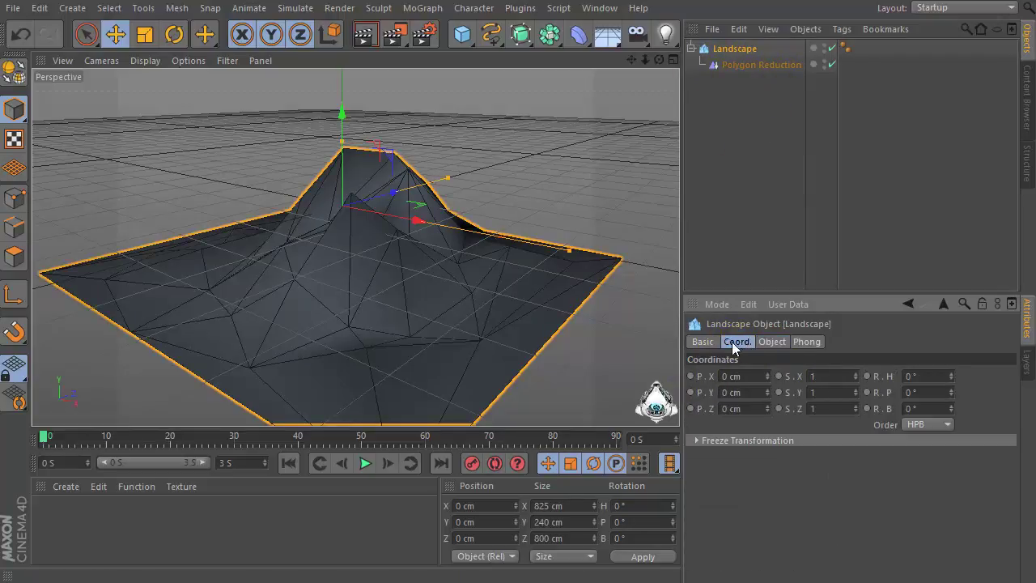
{"action": "left_click", "coordinate": [943, 377]}
{"action": "type", "text": "-20"}
{"action": "key", "text": "Return"}
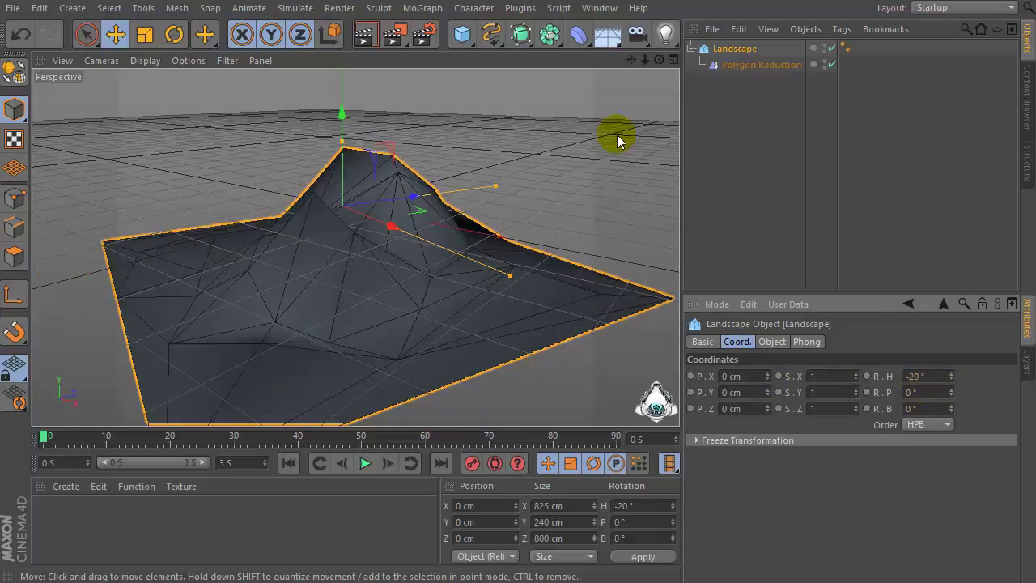
{"action": "mouse_move", "coordinate": [645, 60]}
{"action": "left_mouse_down"}
{"action": "mouse_move", "coordinate": [355, 247]}
{"action": "mouse_move", "coordinate": [659, 60]}
{"action": "left_mouse_up"}
{"action": "left_click_drag", "start_coordinate": [356, 247], "coordinate": [355, 247]}
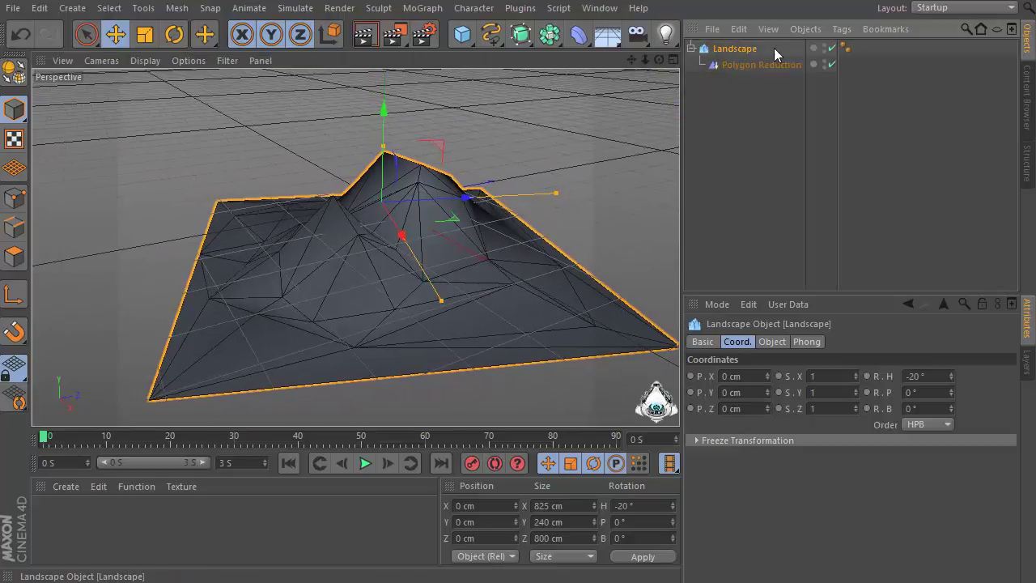
{"action": "left_click", "coordinate": [919, 377]}
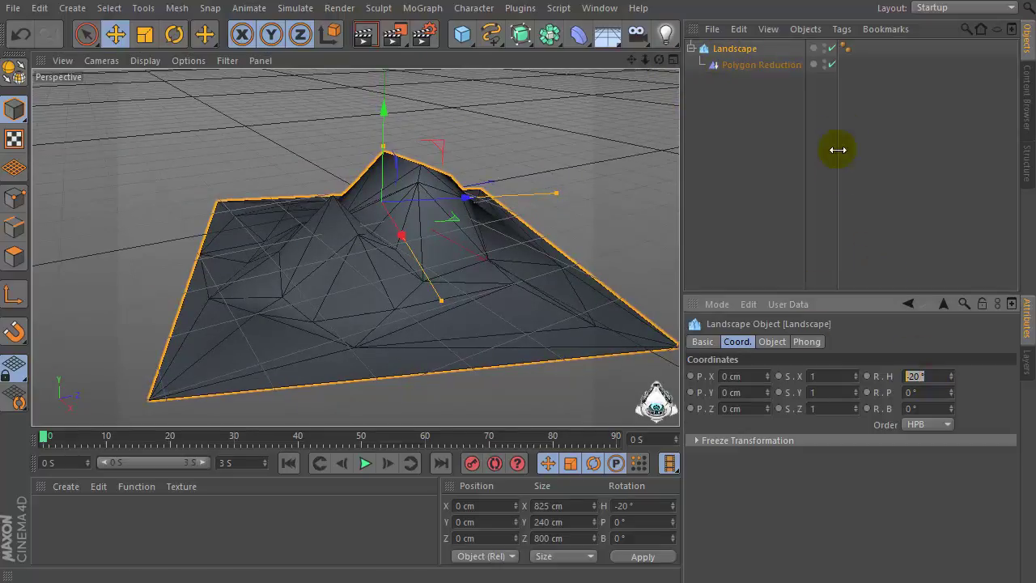
Add a MoGraph Cloner object to the scene
{"action": "left_click", "coordinate": [733, 49]}
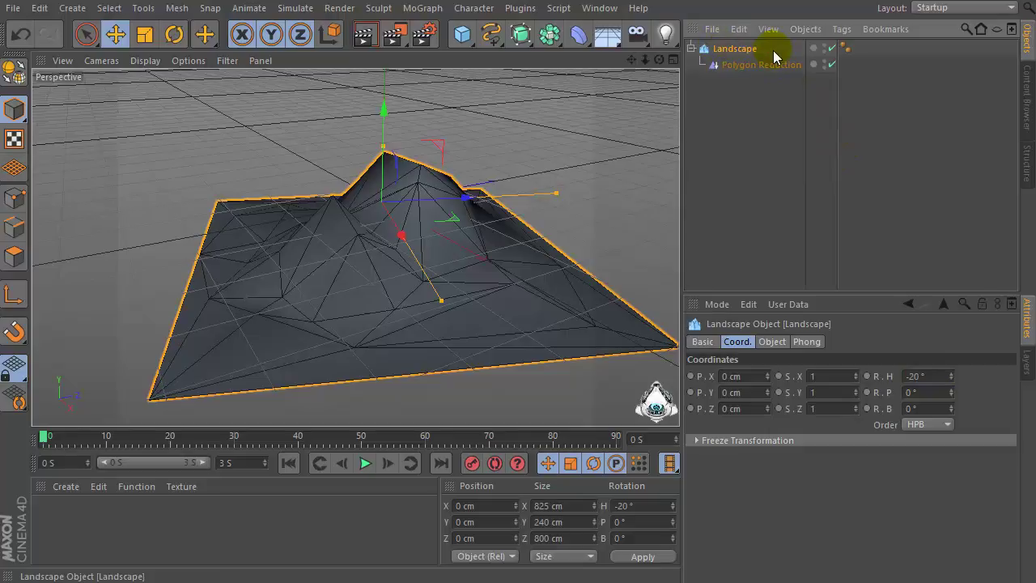
{"action": "left_click", "coordinate": [412, 9]}
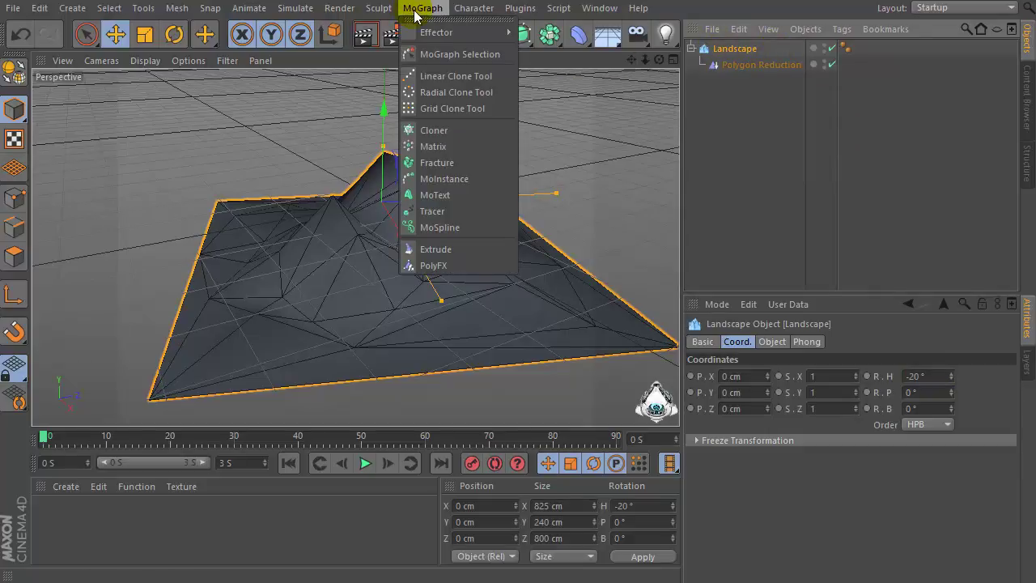
{"action": "left_click", "coordinate": [425, 131]}
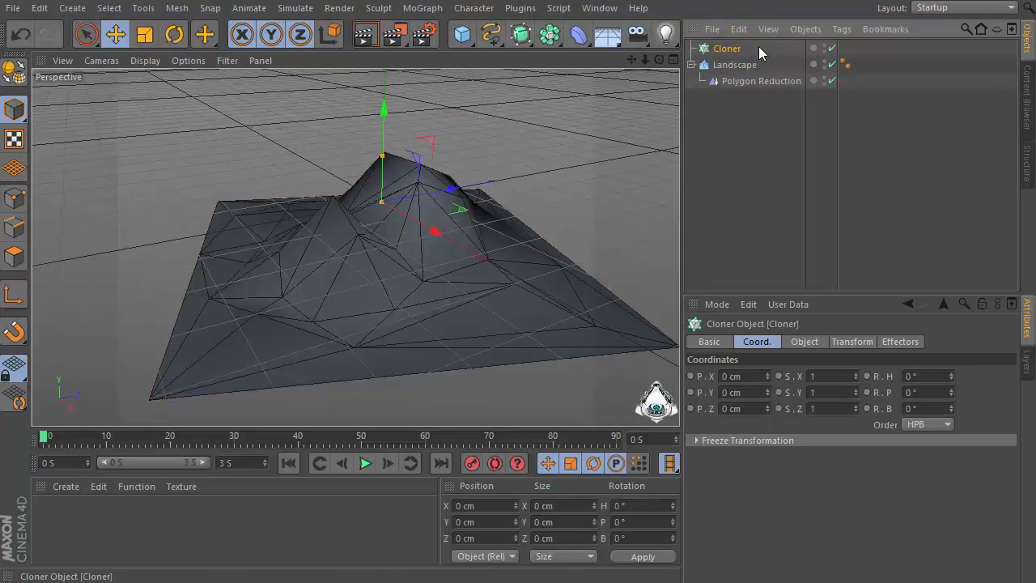
Add a Cylinder primitive to the scene and set its radius to 0.25 cm
{"action": "left_click", "coordinate": [463, 34]}
{"action": "left_click_drag", "start_coordinate": [464, 34], "coordinate": [796, 58]}
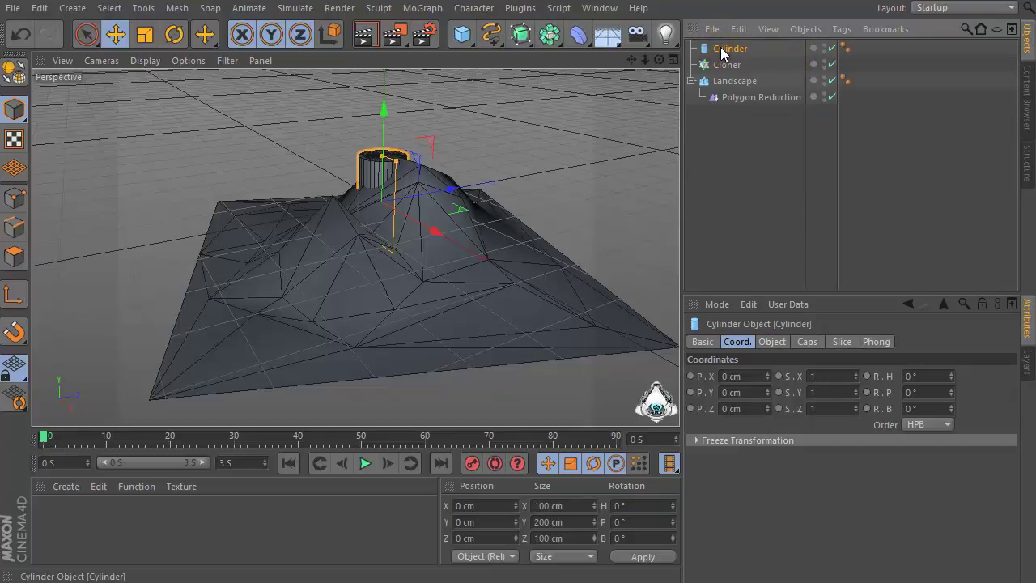
{"action": "left_click", "coordinate": [767, 342]}
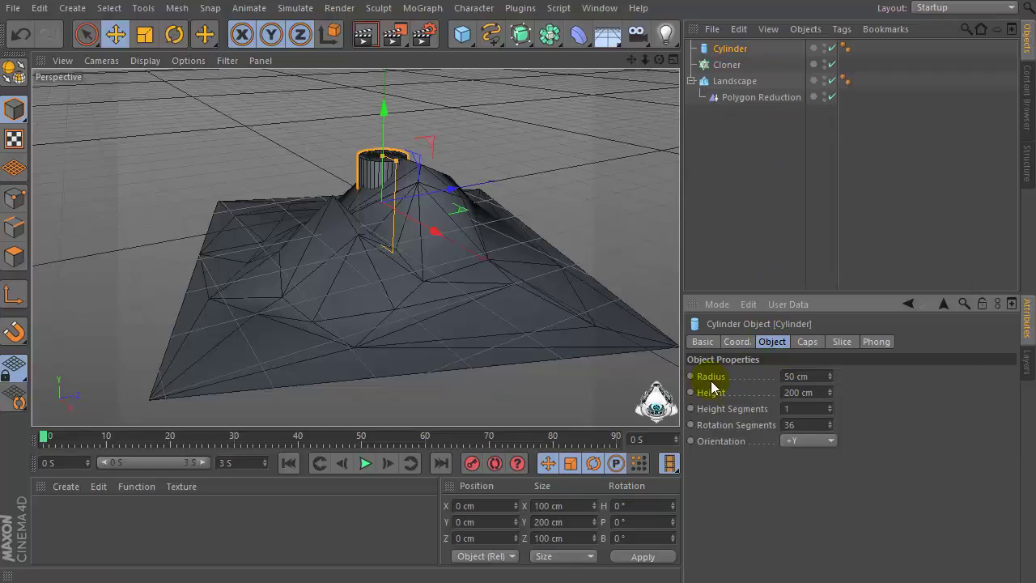
{"action": "left_click", "coordinate": [822, 376]}
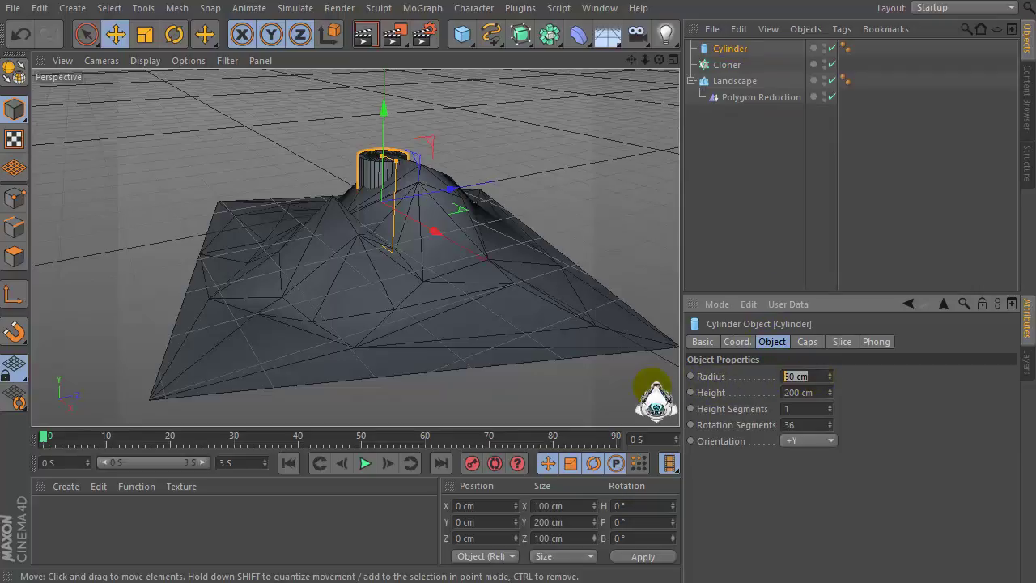
{"action": "type", "text": "0.25"}
{"action": "double_click", "coordinate": [809, 377]}
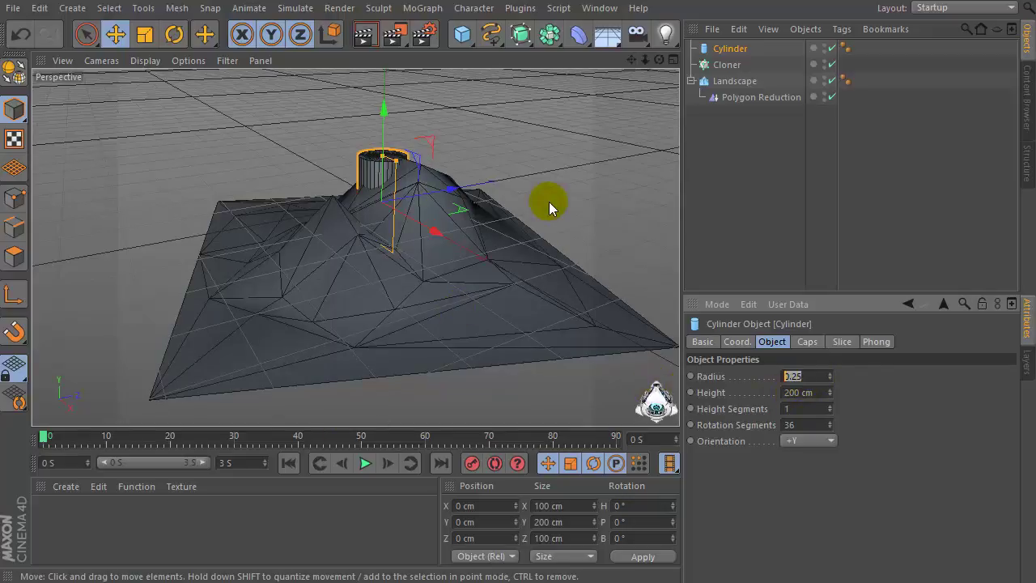
{"action": "key", "text": "Tab"}
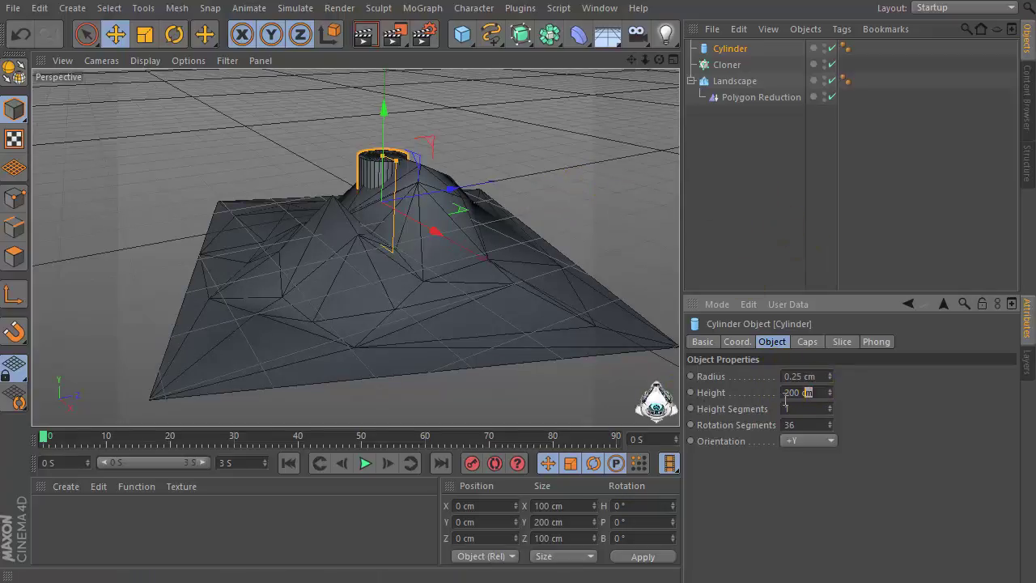
Make the Cylinder a child of the Cloner and switch the Cloner's mode to Object
{"action": "left_click_drag", "start_coordinate": [730, 55], "coordinate": [724, 64]}
{"action": "left_click", "coordinate": [822, 380]}
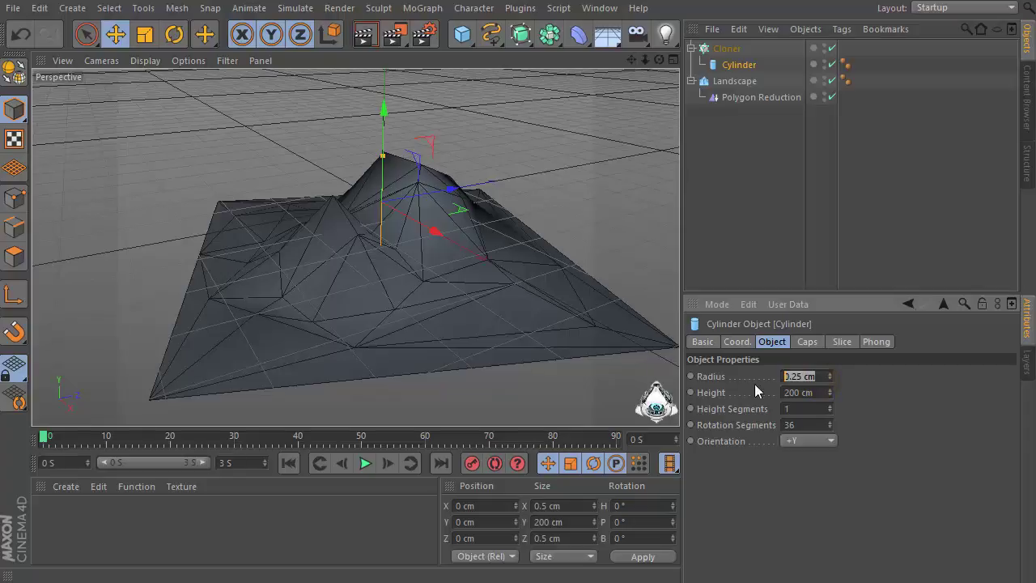
{"action": "left_click", "coordinate": [709, 50]}
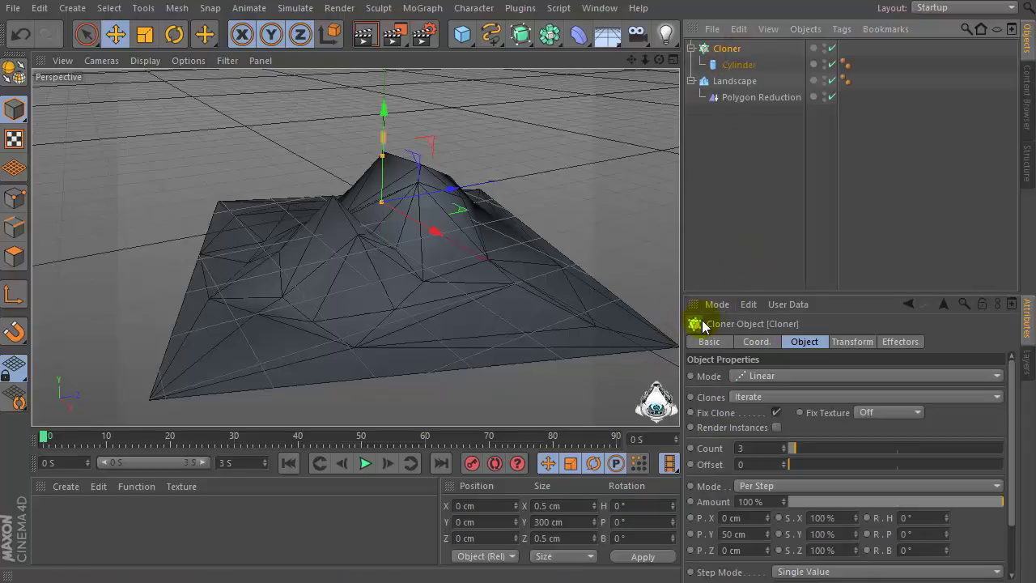
{"action": "left_click", "coordinate": [757, 376]}
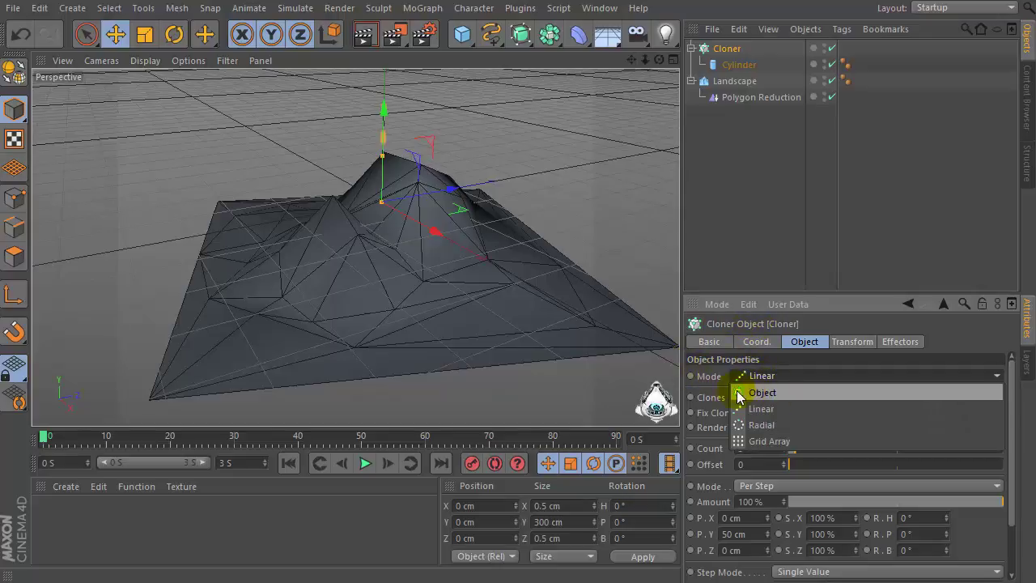
{"action": "left_click", "coordinate": [788, 392]}
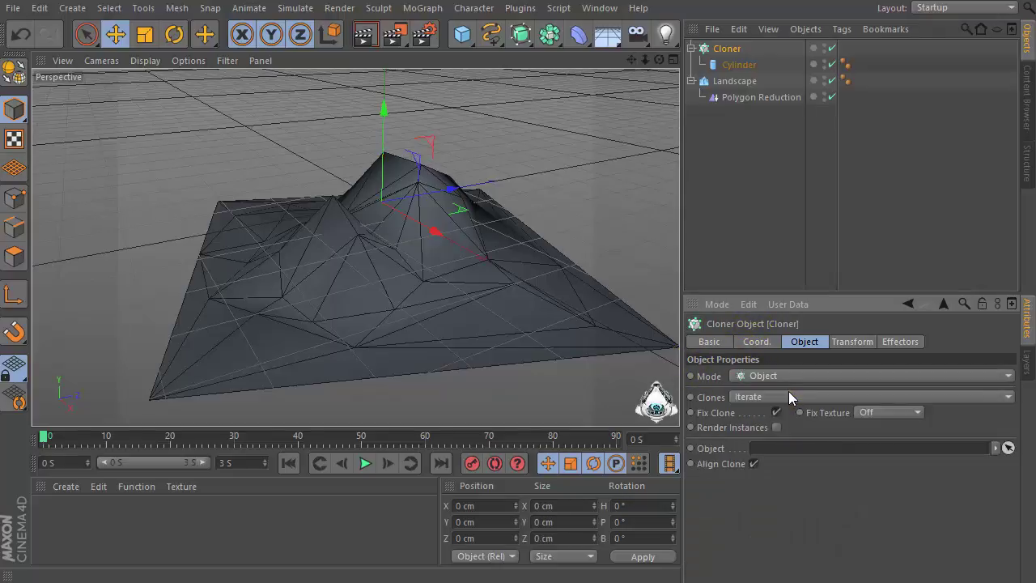
Assign the Landscape as the Cloner's target object and set the clone distribution to Edge
{"action": "left_click", "coordinate": [736, 83]}
{"action": "left_click_drag", "start_coordinate": [738, 86], "coordinate": [781, 452]}
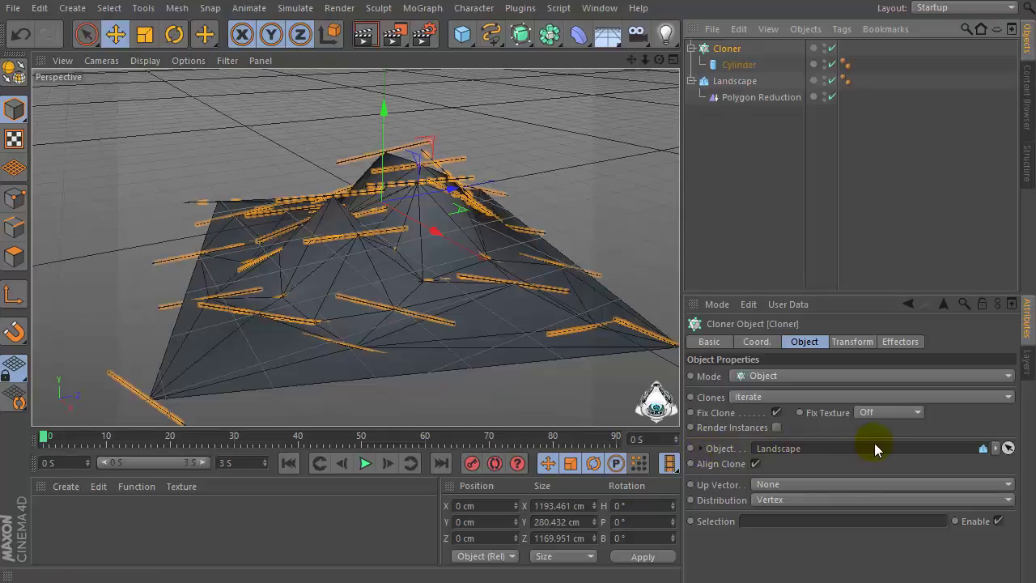
{"action": "left_click", "coordinate": [769, 500]}
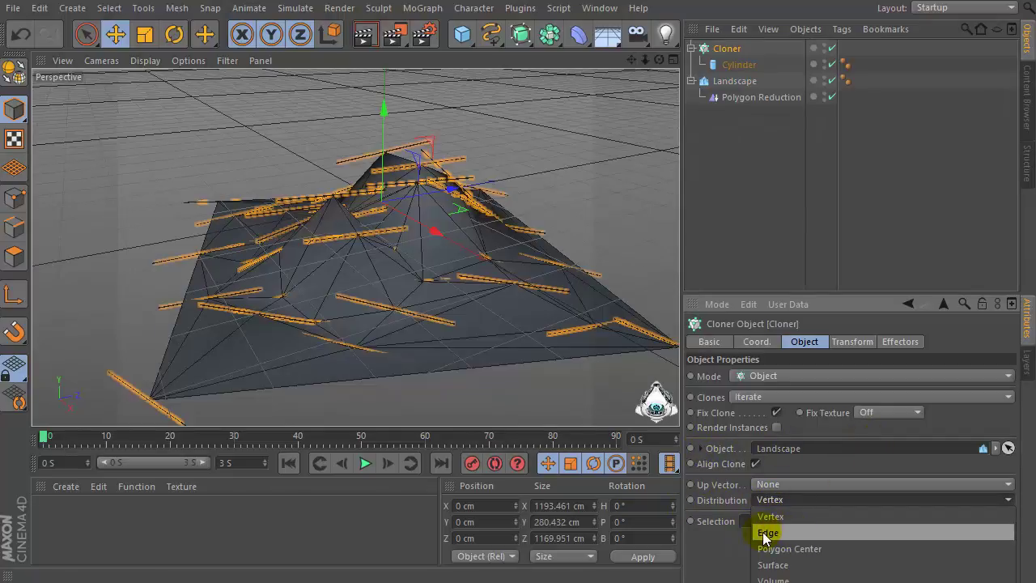
{"action": "left_click", "coordinate": [789, 531]}
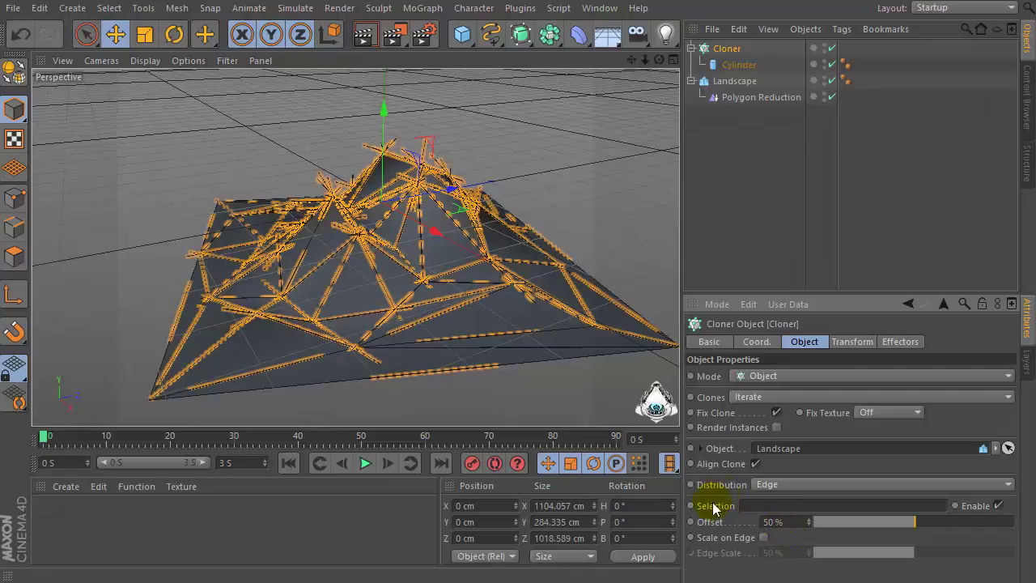
Enable Scale on Edge for the Cloner and set the edge scale to 100%
{"action": "left_click", "coordinate": [763, 538]}
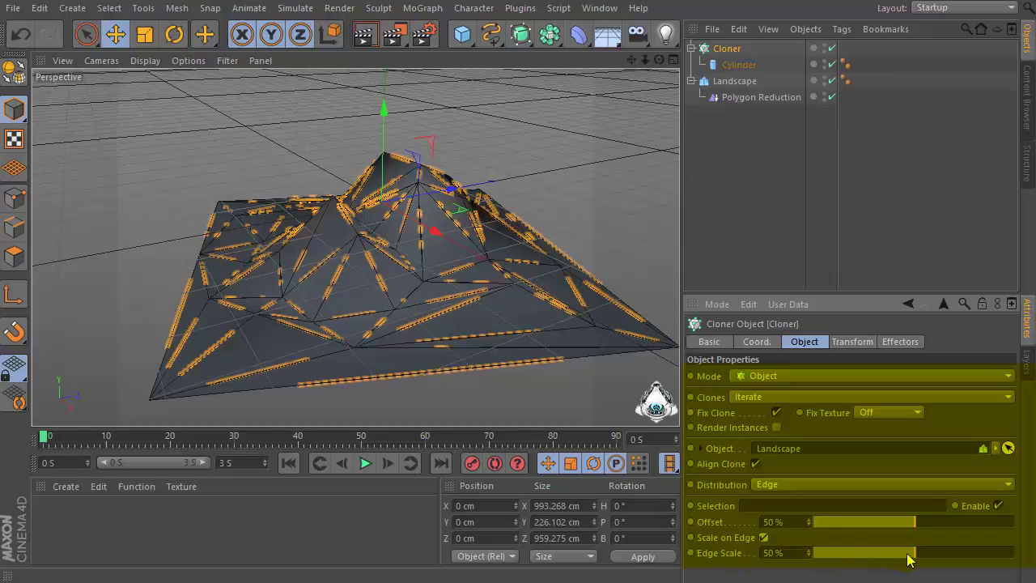
{"action": "left_click_drag", "start_coordinate": [910, 557], "coordinate": [1013, 556]}
{"action": "double_click", "coordinate": [775, 553]}
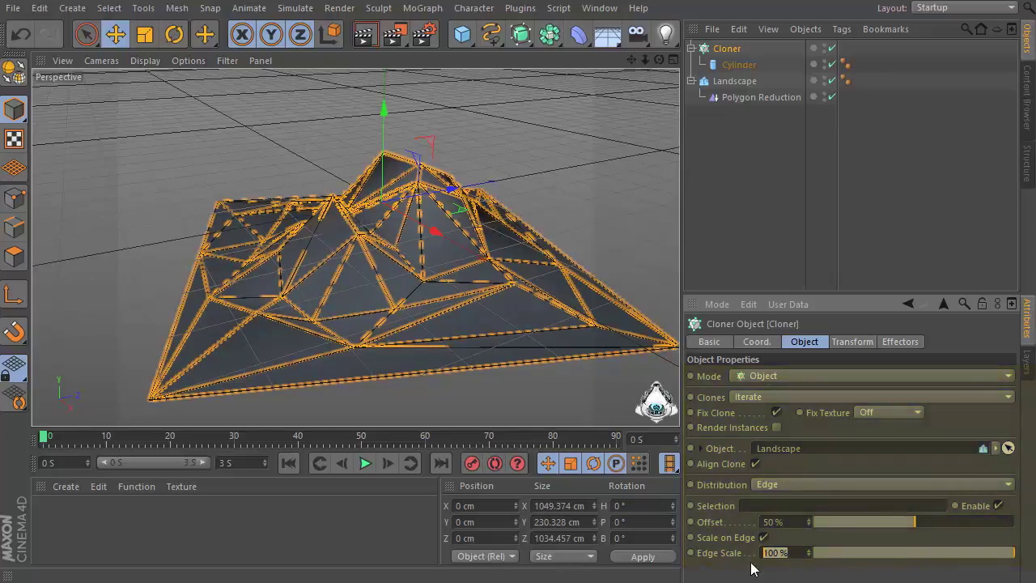
{"action": "left_click", "coordinate": [789, 553]}
{"action": "mouse_move", "coordinate": [645, 60]}
{"action": "left_mouse_down"}
{"action": "mouse_move", "coordinate": [624, 73]}
{"action": "mouse_move", "coordinate": [658, 60]}
{"action": "left_mouse_up"}
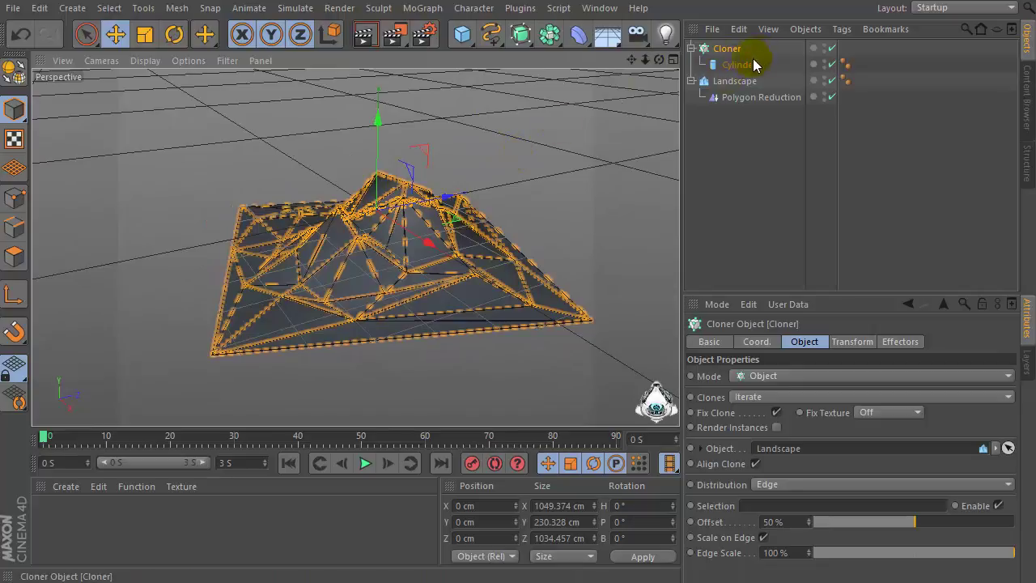
Create a new material and load a Gradient shader as its Color channel texture
{"action": "double_click", "coordinate": [96, 524]}
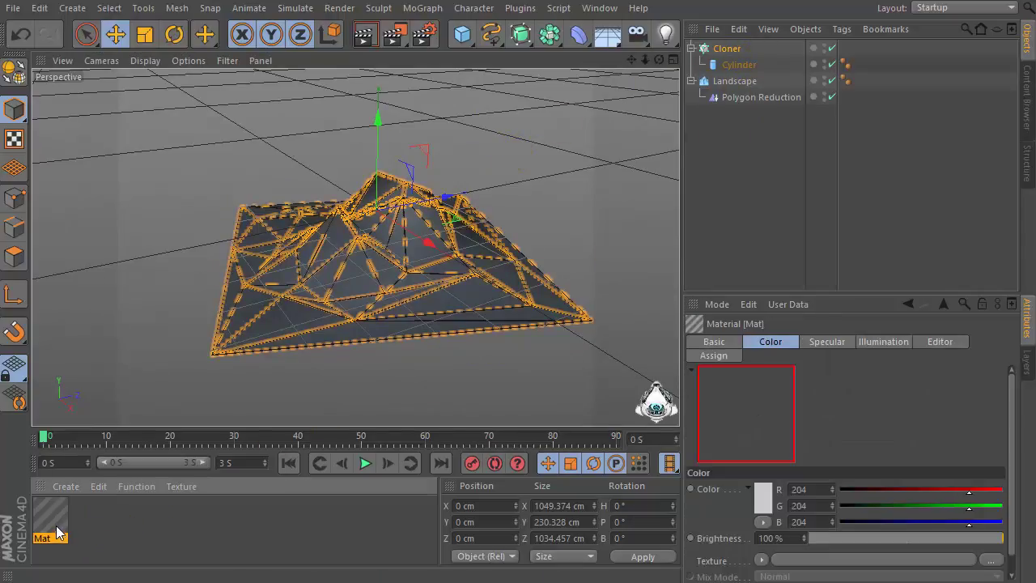
{"action": "double_click", "coordinate": [58, 530]}
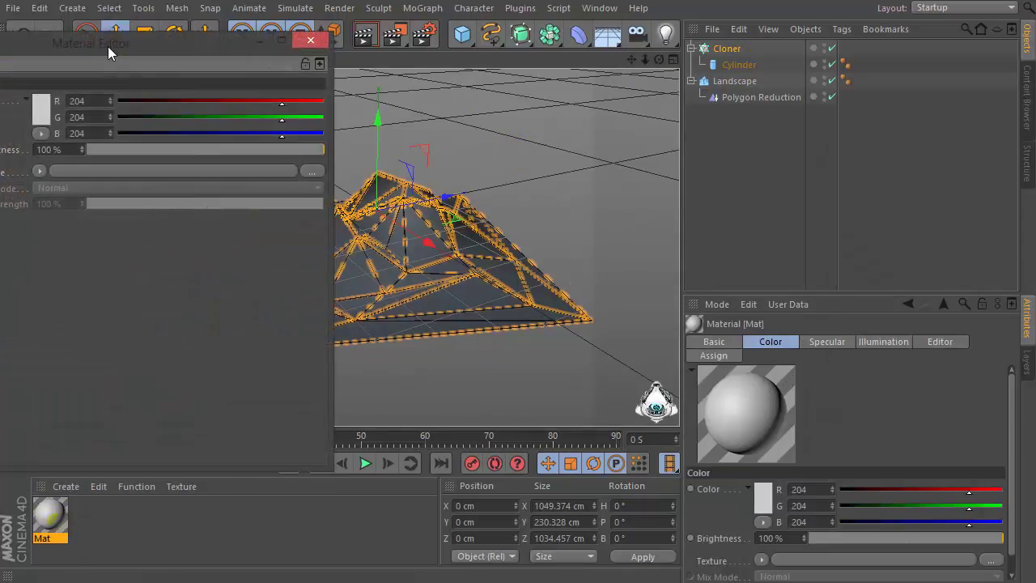
{"action": "left_click_drag", "start_coordinate": [106, 45], "coordinate": [451, 25]}
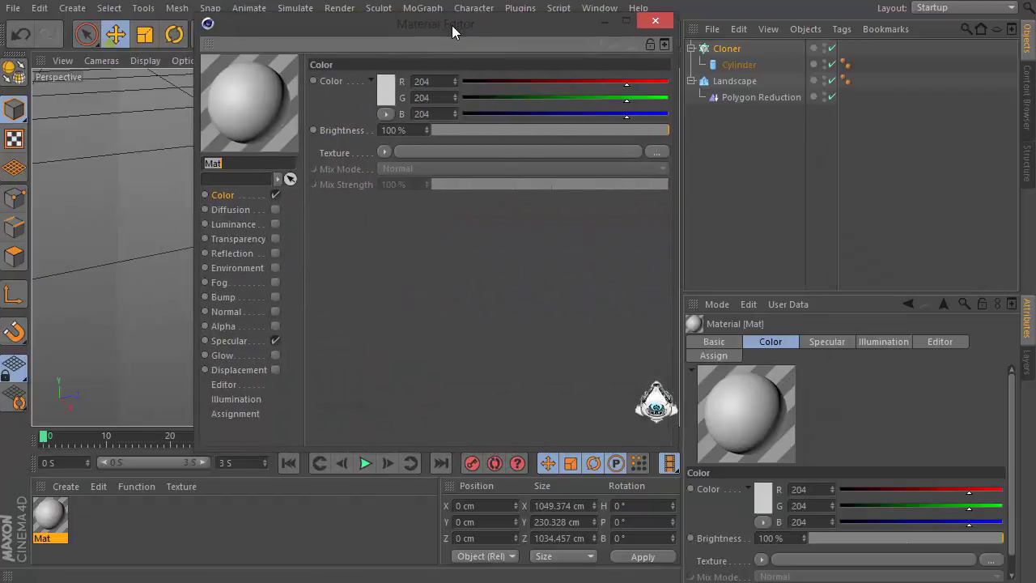
{"action": "left_click", "coordinate": [385, 152]}
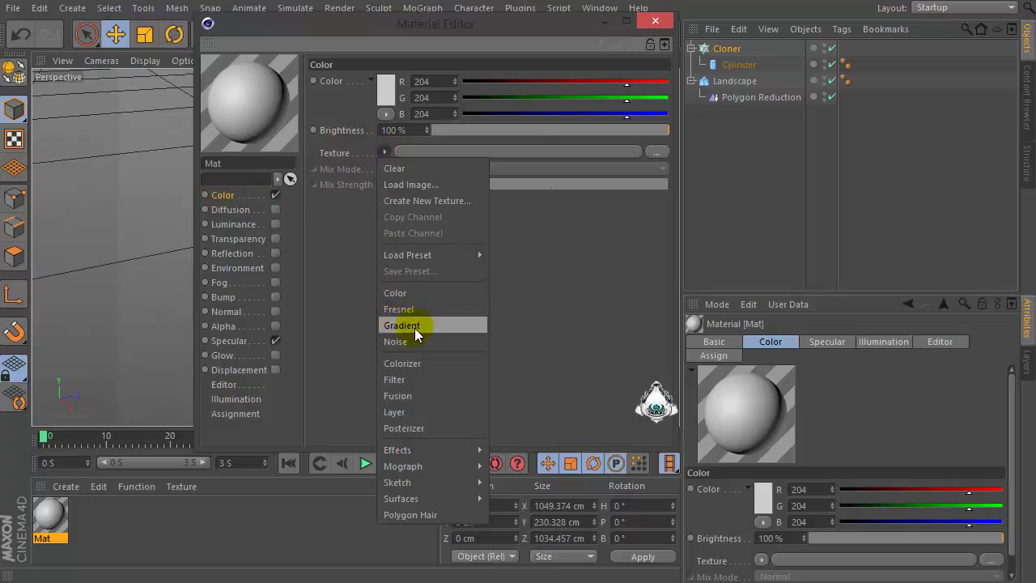
{"action": "left_click", "coordinate": [443, 329]}
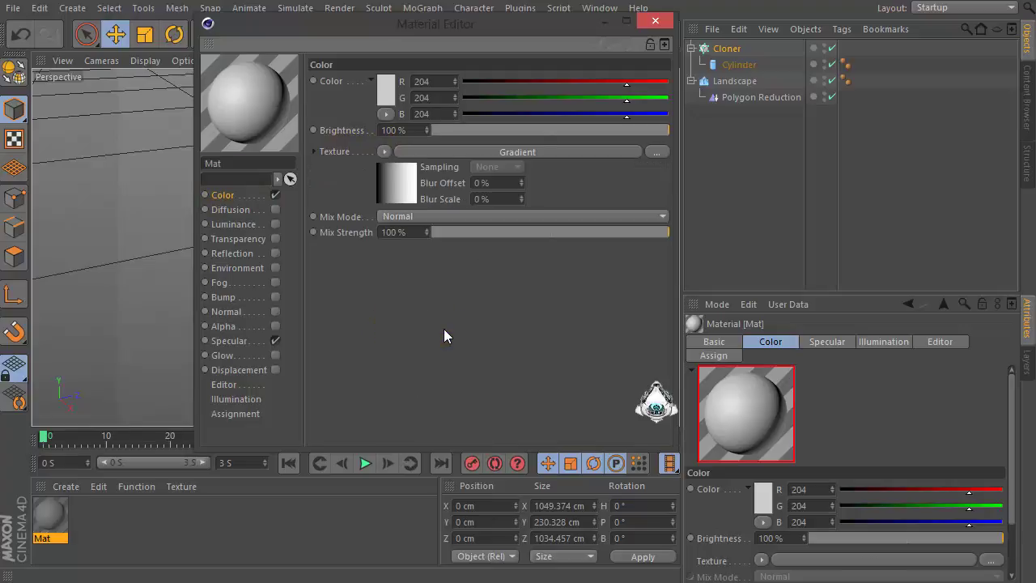
Change the gradient's black start knot to blue, RGB 0, 72, 255
{"action": "left_click", "coordinate": [400, 191]}
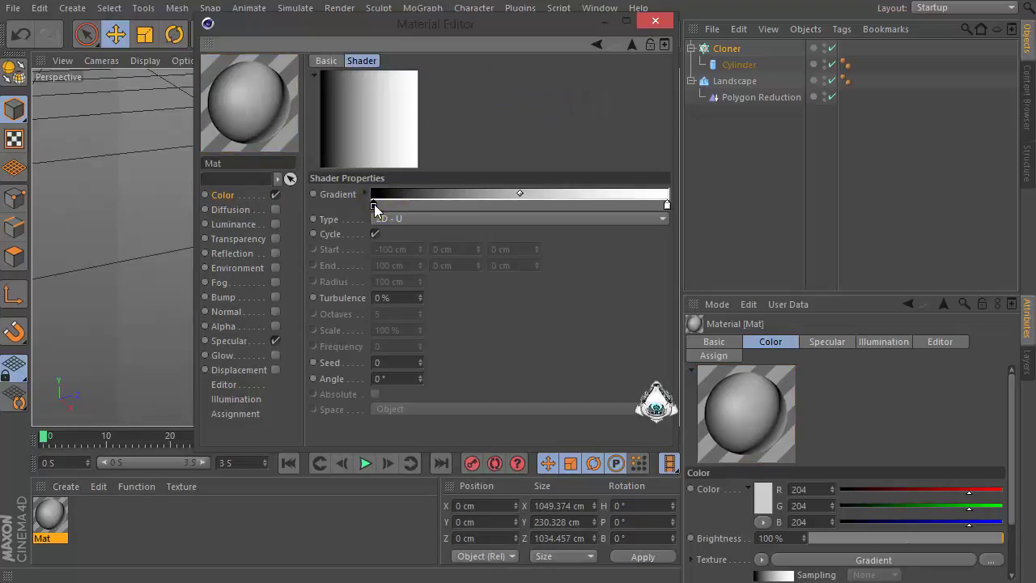
{"action": "double_click", "coordinate": [376, 206]}
{"action": "left_click", "coordinate": [430, 144]}
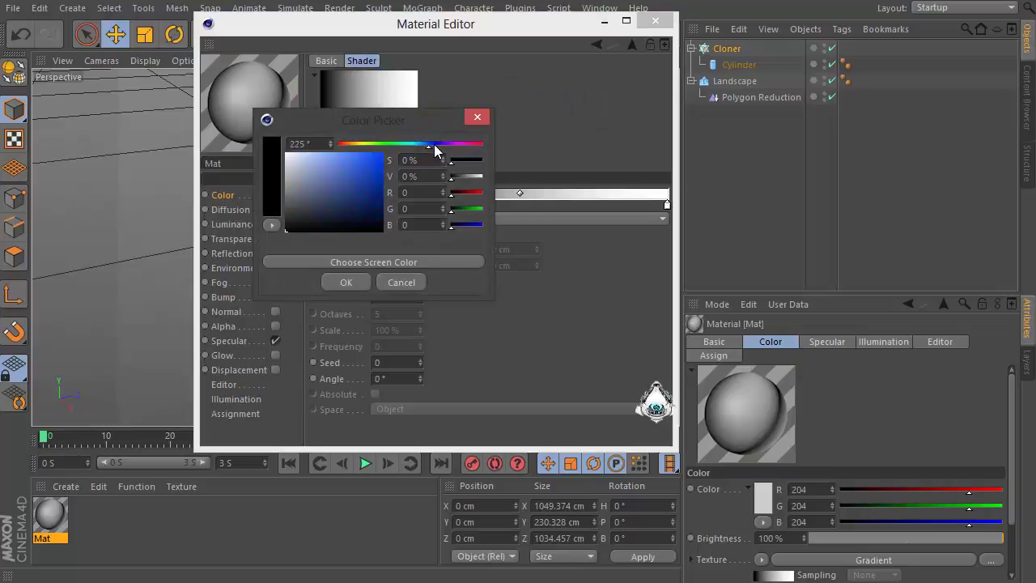
{"action": "left_click", "coordinate": [382, 153]}
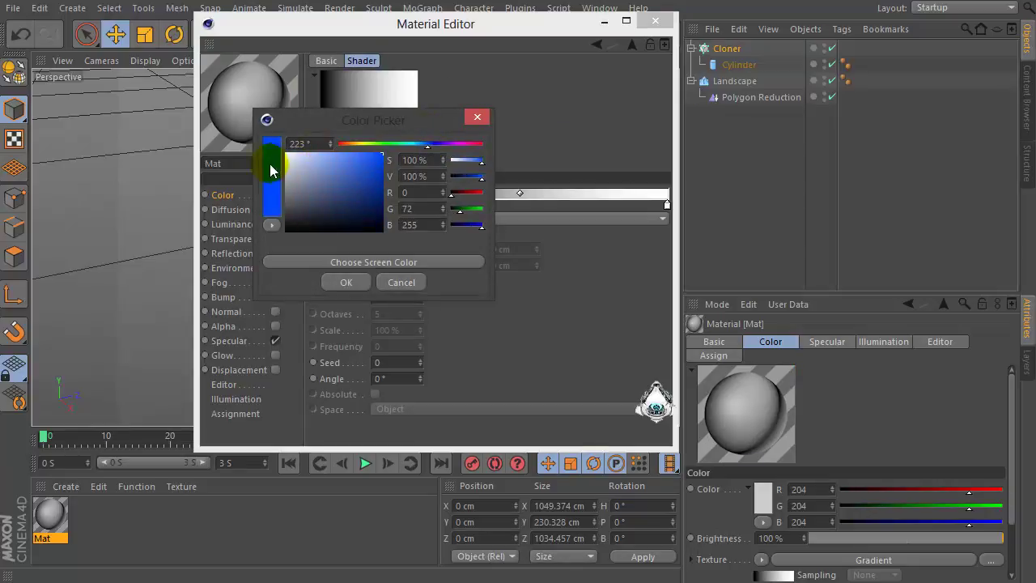
{"action": "left_click", "coordinate": [346, 282]}
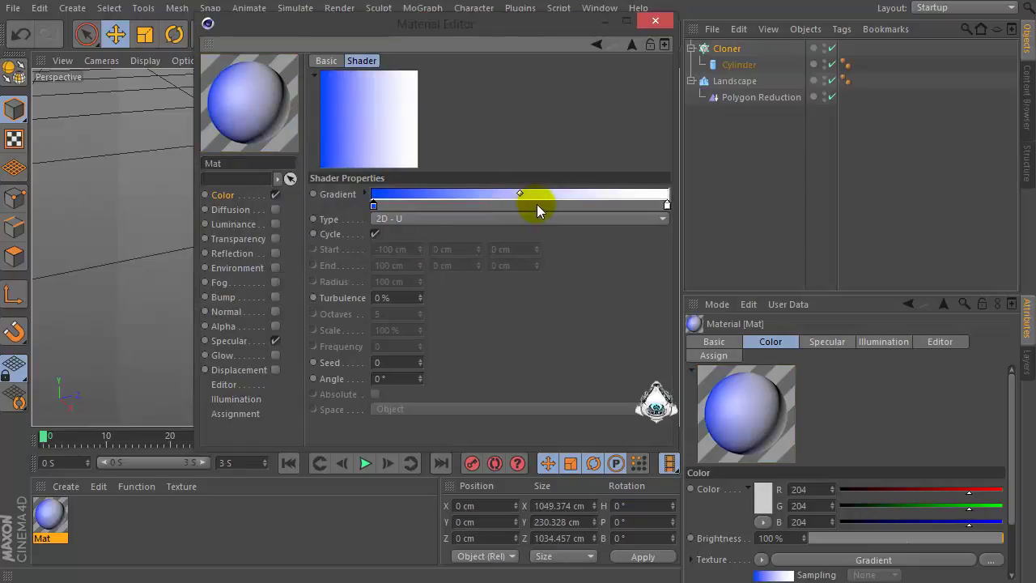
Add a gradient knot just past the middle and color it orange, RGB 255, 161, 0
{"action": "left_click", "coordinate": [535, 206]}
{"action": "double_click", "coordinate": [535, 205]}
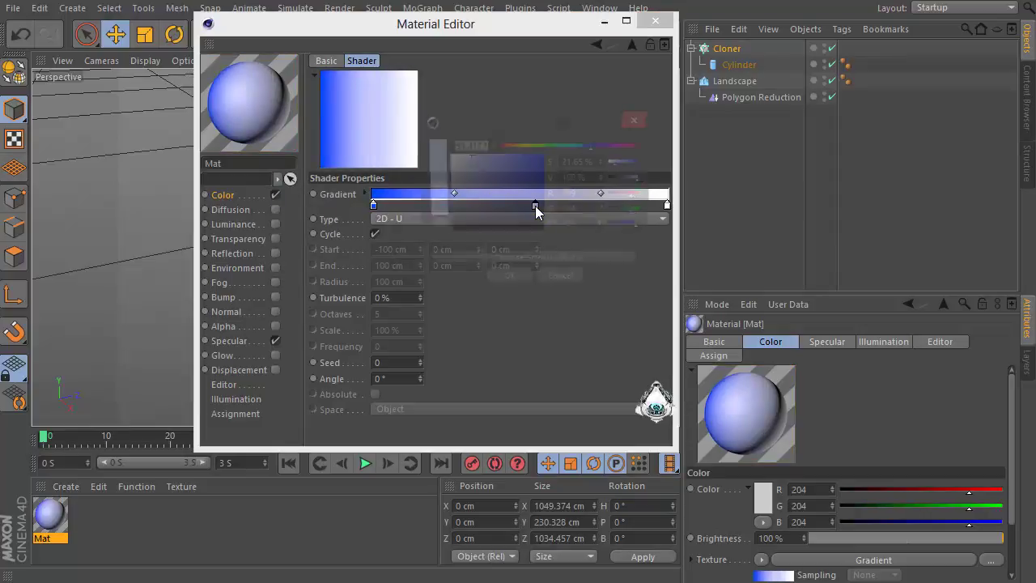
{"action": "left_click", "coordinate": [543, 156]}
{"action": "left_click_drag", "start_coordinate": [551, 145], "coordinate": [516, 150]}
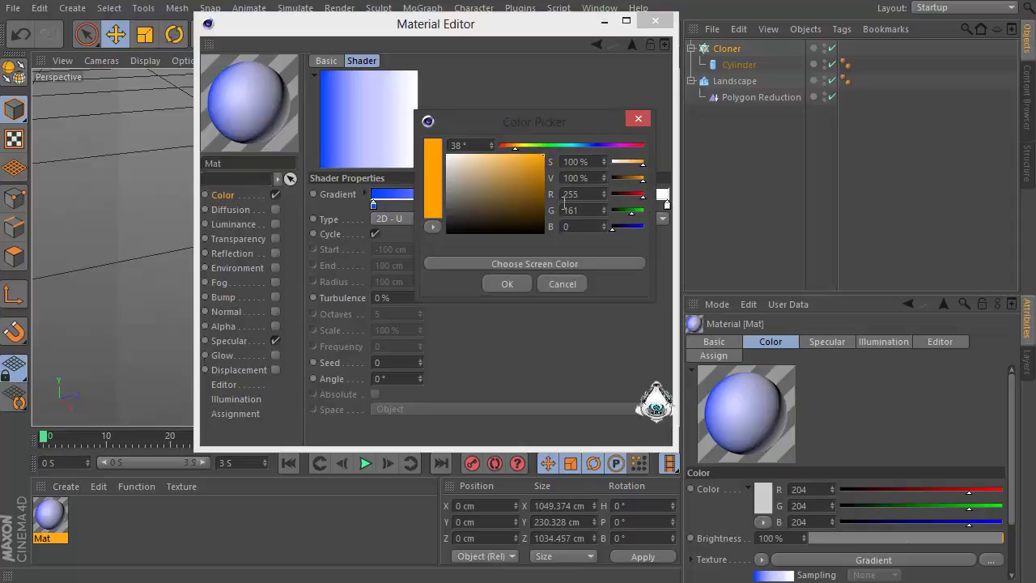
{"action": "left_click", "coordinate": [507, 285]}
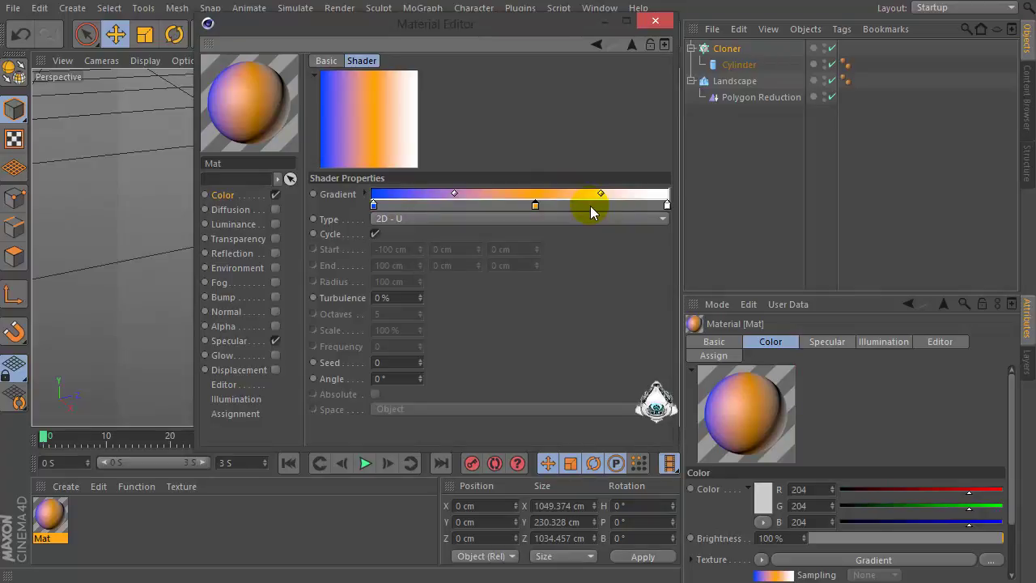
Add a red gradient knot, RGB 252, 0, 0, between the orange knot and the white end
{"action": "double_click", "coordinate": [598, 206]}
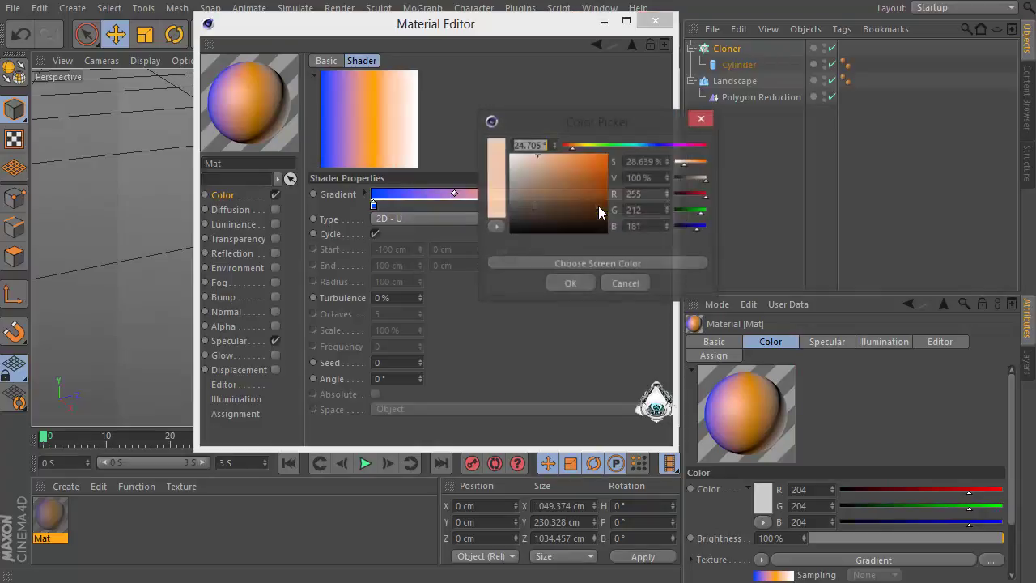
{"action": "left_click_drag", "start_coordinate": [583, 191], "coordinate": [559, 139]}
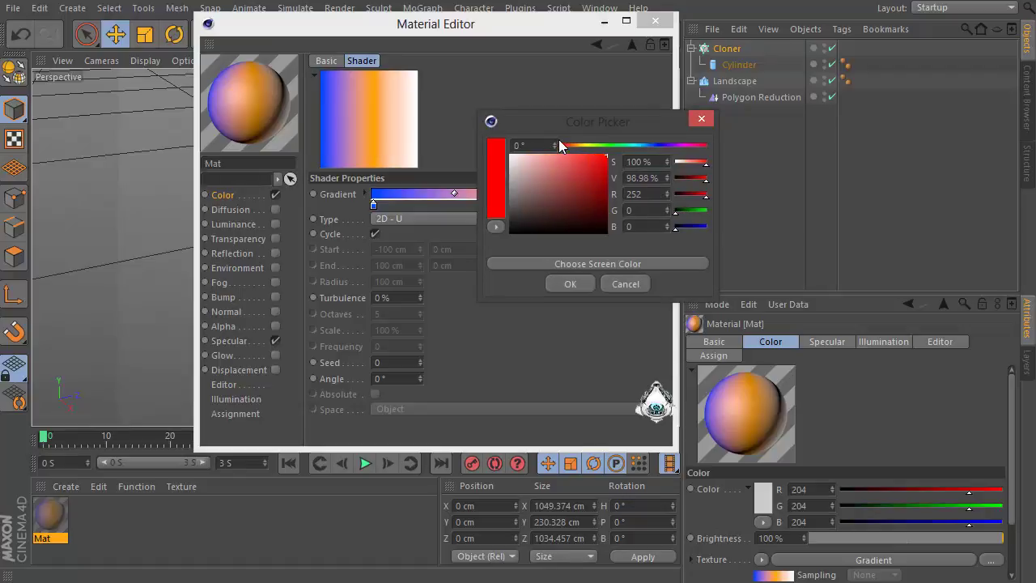
{"action": "left_click", "coordinate": [561, 280]}
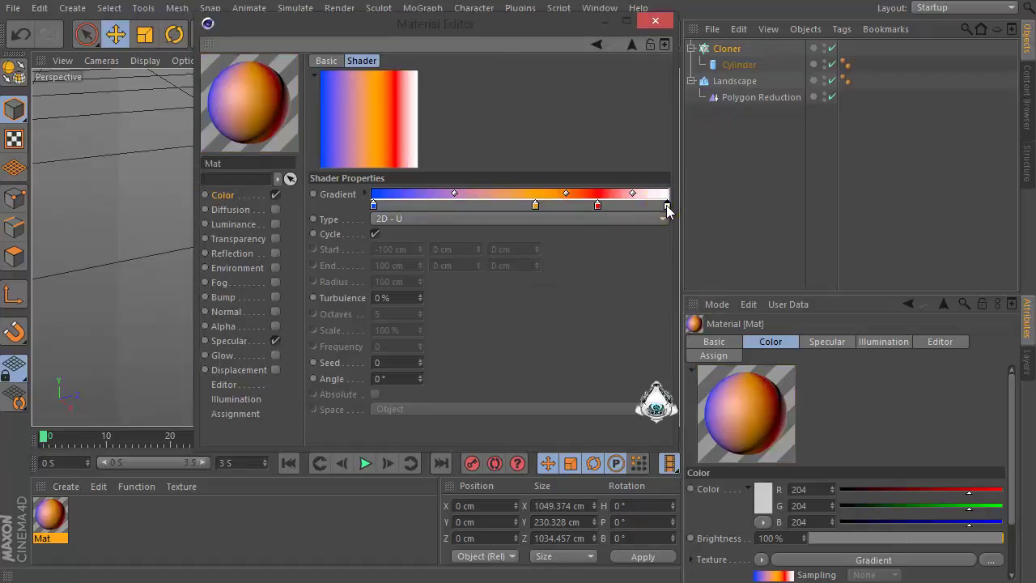
Change the white end knot to yellow, RGB 238, 255, 0, and shift the orange and red knots slightly toward the blue end
{"action": "double_click", "coordinate": [666, 204]}
{"action": "left_click_drag", "start_coordinate": [662, 203], "coordinate": [714, 127]}
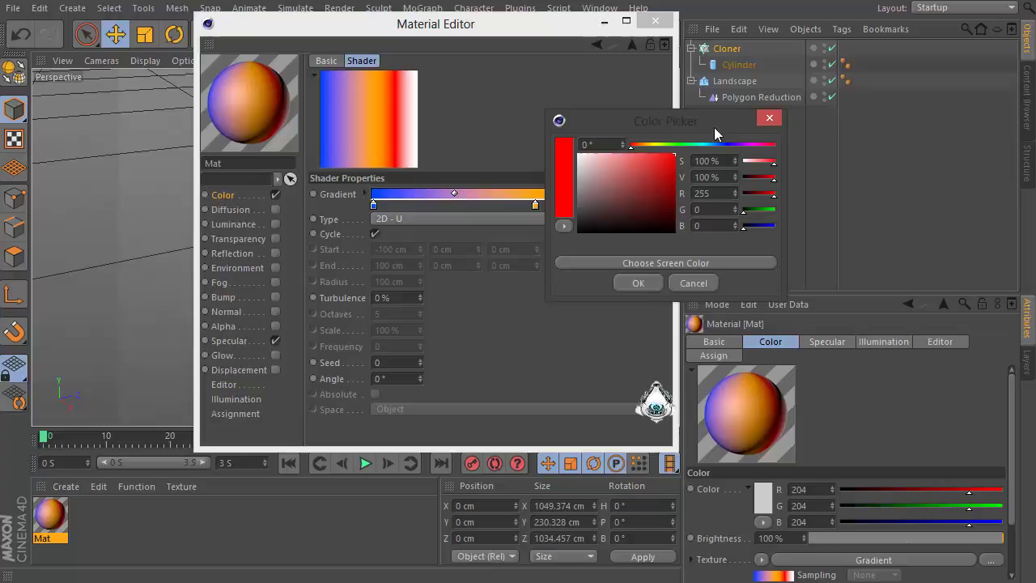
{"action": "left_click", "coordinate": [656, 146]}
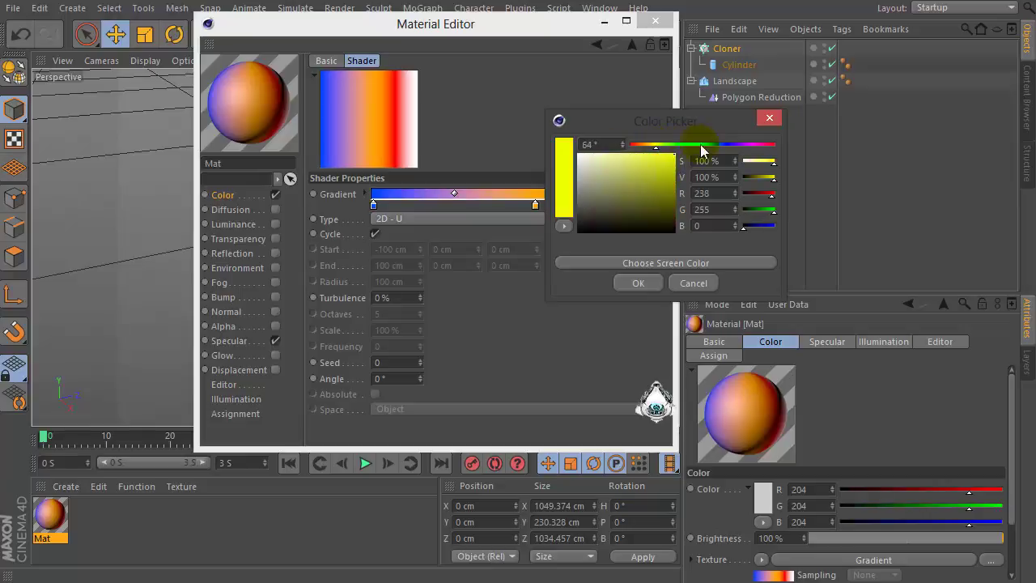
{"action": "left_click", "coordinate": [637, 283]}
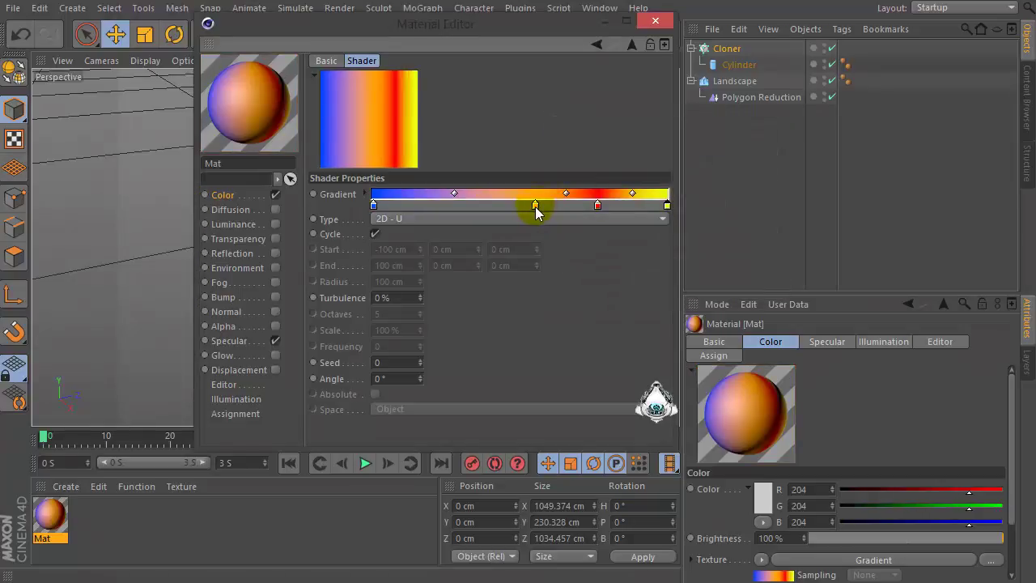
{"action": "left_click_drag", "start_coordinate": [535, 207], "coordinate": [524, 207]}
{"action": "left_click_drag", "start_coordinate": [596, 206], "coordinate": [593, 206]}
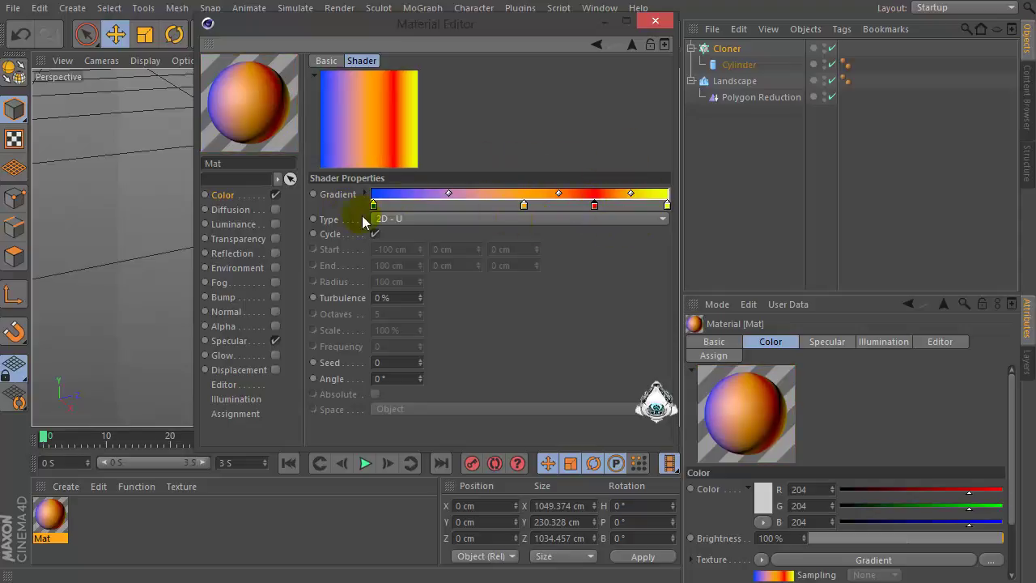
Set the color gradient's type to 2D - Circular with a turbulence of 50%
{"action": "left_click", "coordinate": [412, 218]}
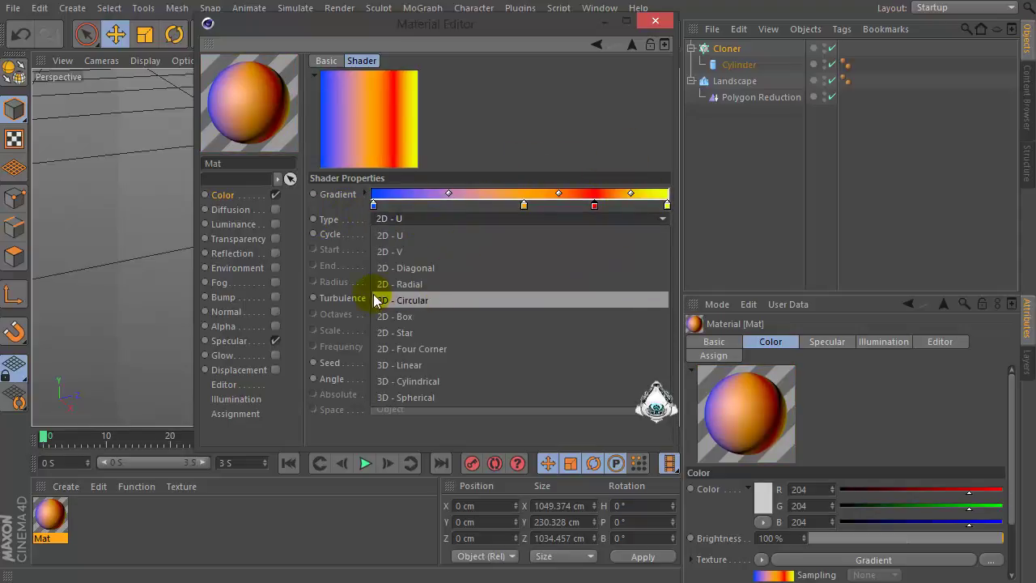
{"action": "left_click", "coordinate": [482, 300]}
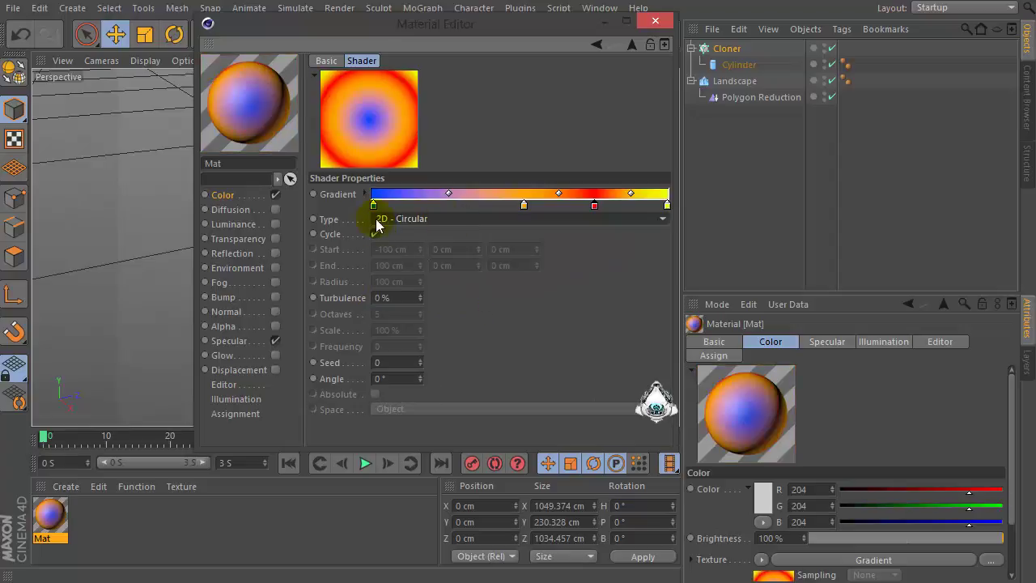
{"action": "double_click", "coordinate": [394, 298]}
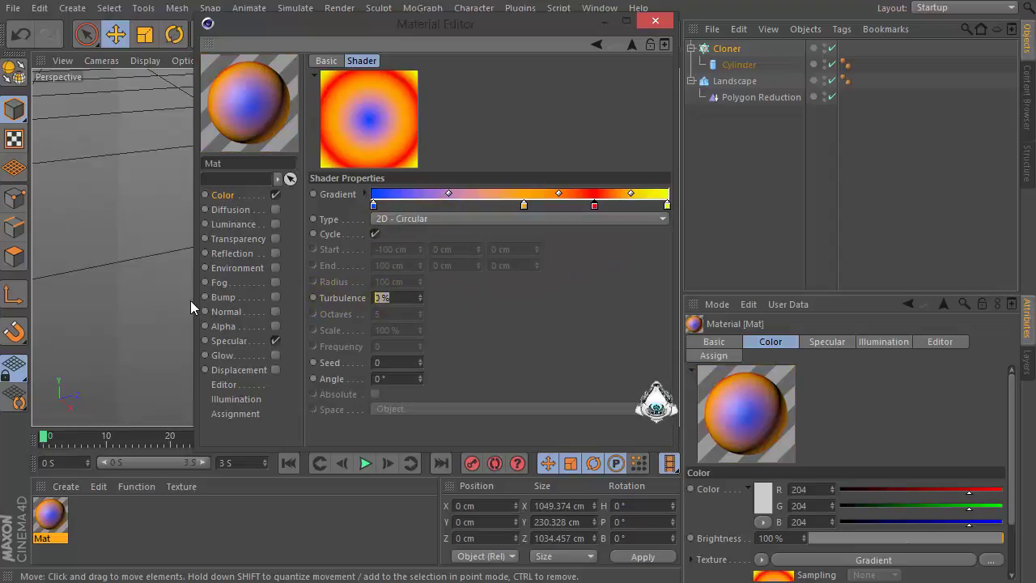
{"action": "type", "text": "50"}
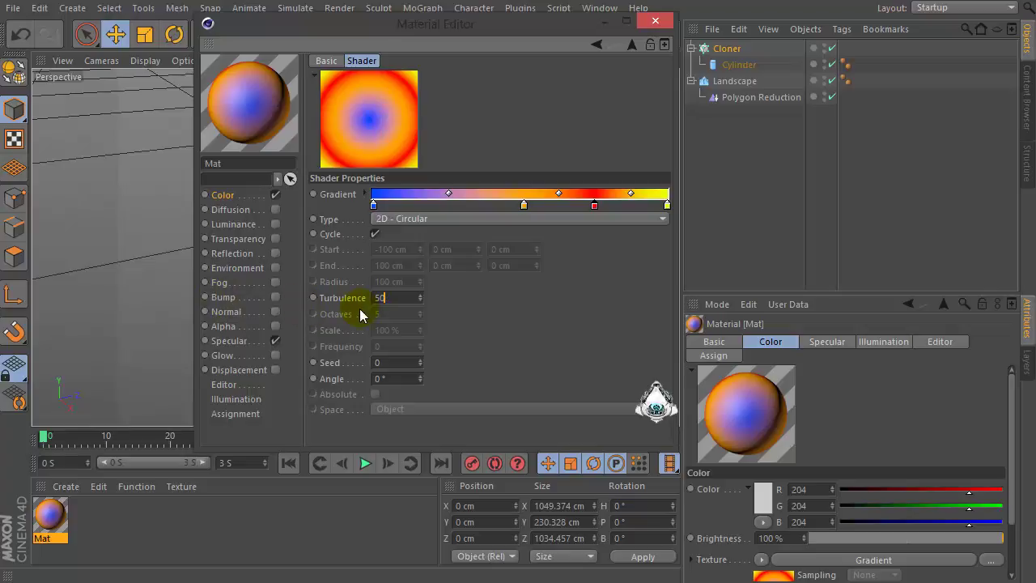
{"action": "key", "text": "Return"}
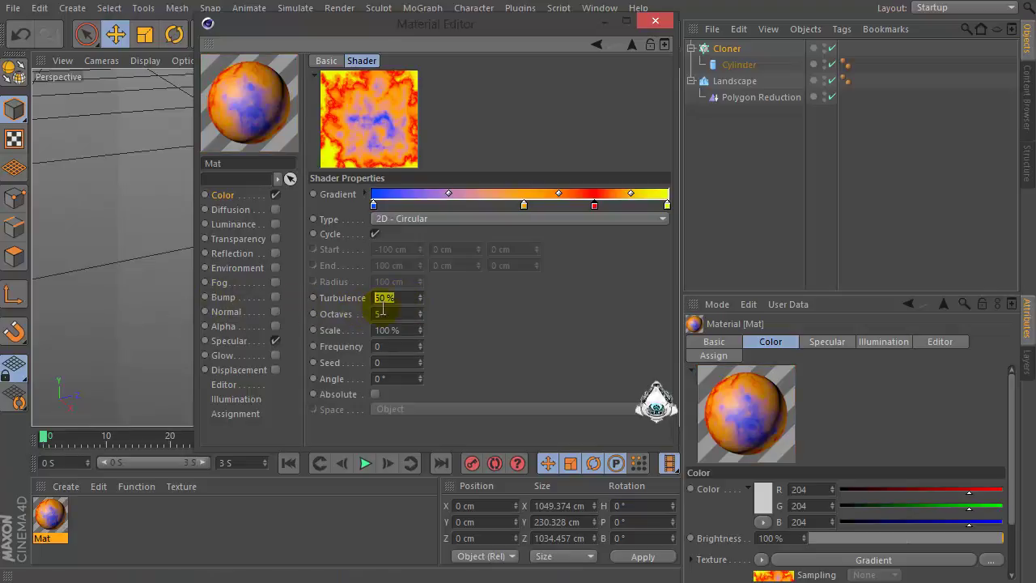
Set the gradient's turbulence scale to 130%
{"action": "key", "text": "Tab"}
{"action": "key", "text": "Tab"}
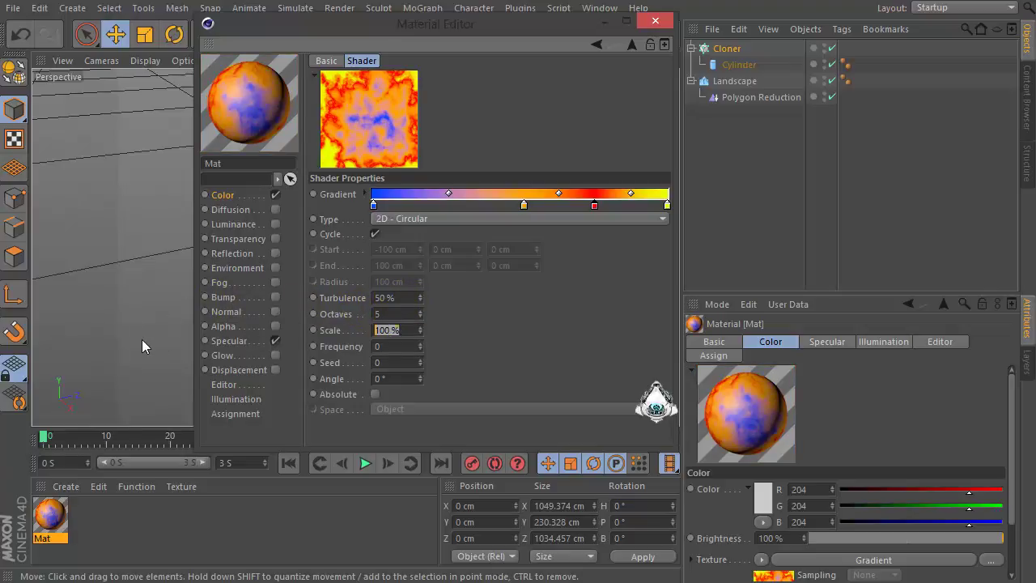
{"action": "type", "text": "130"}
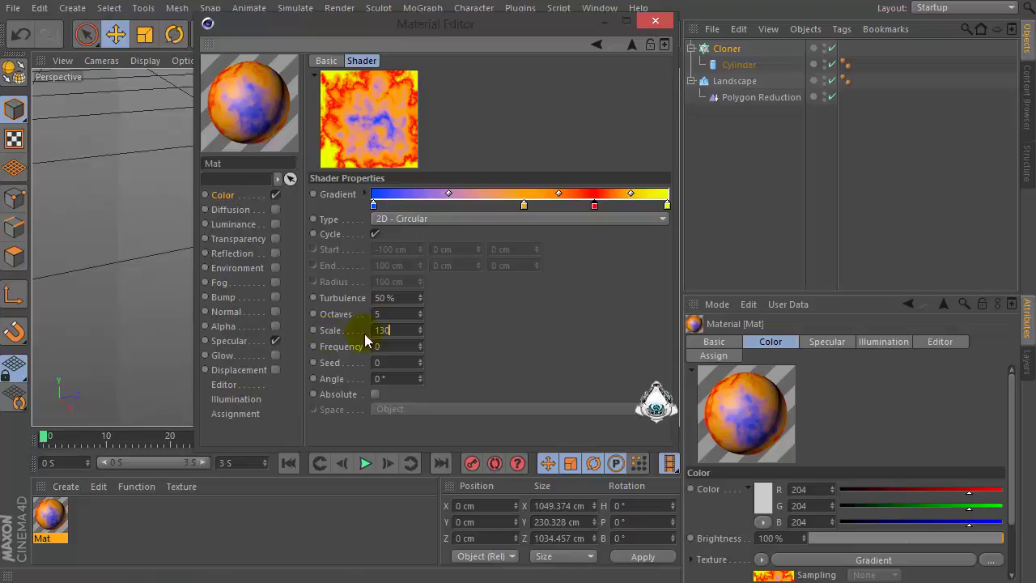
{"action": "key", "text": "Return"}
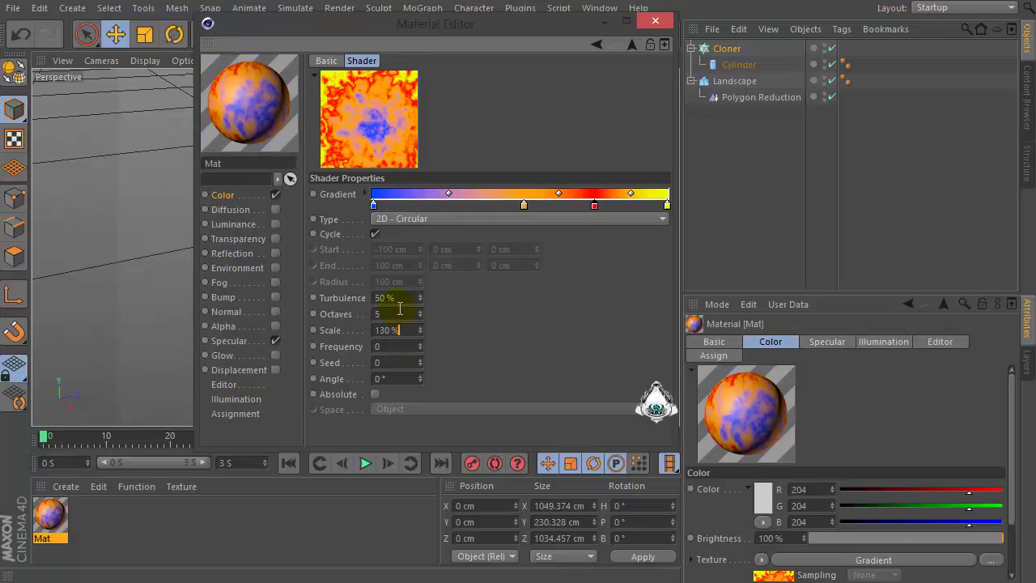
Enable transparency on the material and lower its brightness to 30%
{"action": "left_click", "coordinate": [227, 238]}
{"action": "left_click", "coordinate": [275, 238]}
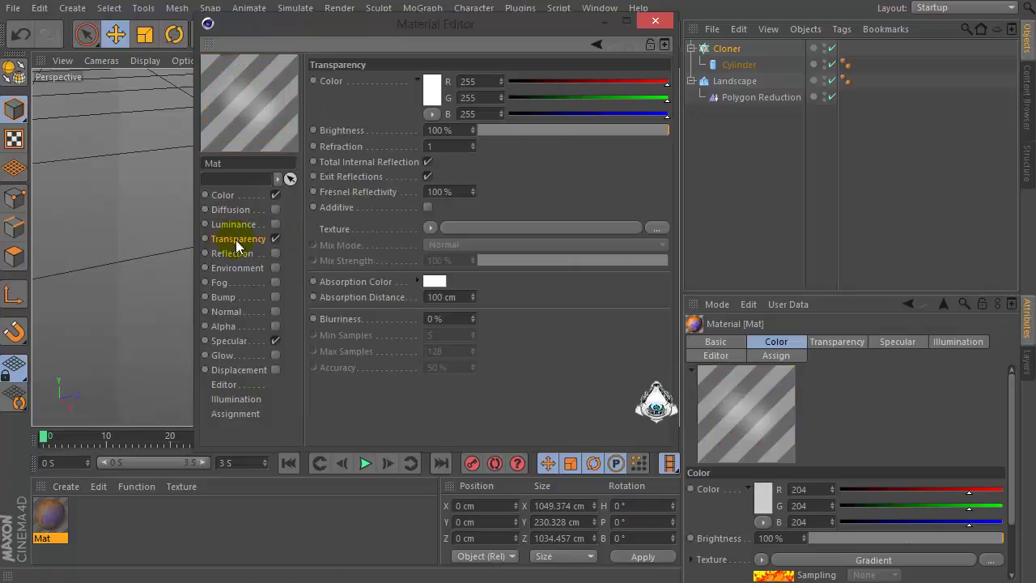
{"action": "left_click", "coordinate": [523, 131]}
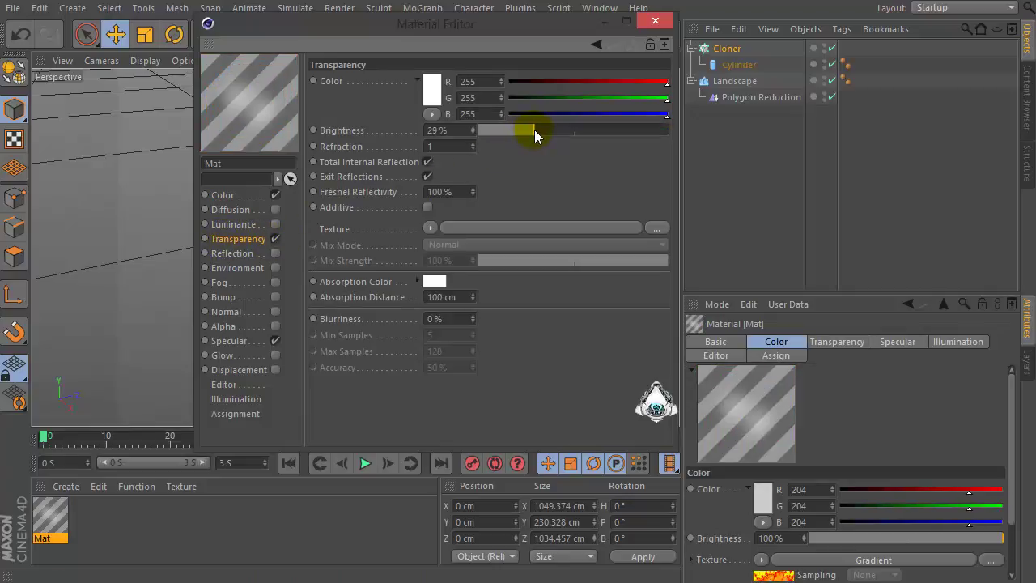
{"action": "left_click", "coordinate": [534, 130]}
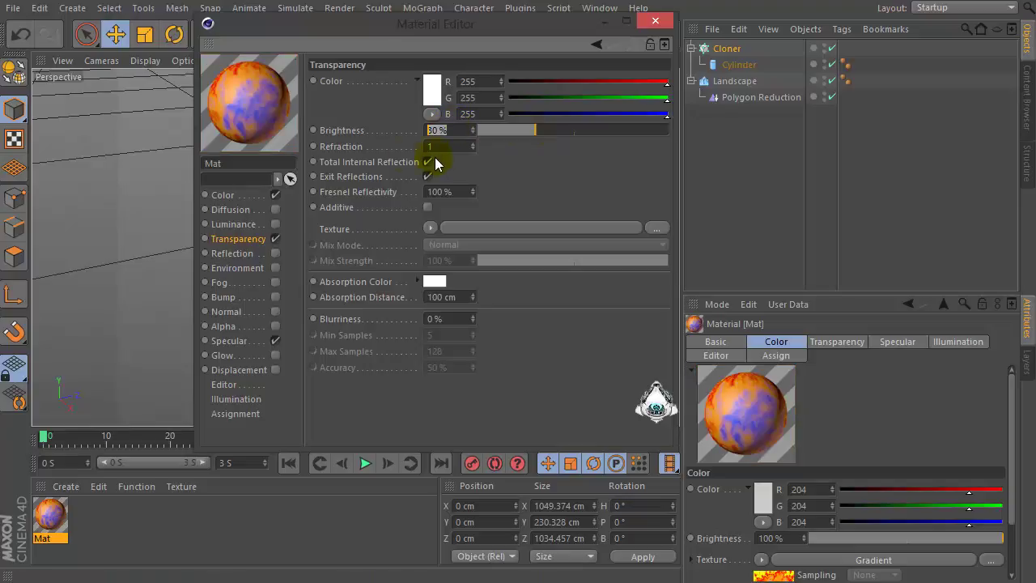
Review the material's refraction, specular and transparency settings and the color gradient's turbulence, octaves and scale values
{"action": "left_click", "coordinate": [451, 147]}
{"action": "left_click", "coordinate": [257, 342]}
{"action": "left_click", "coordinate": [234, 239]}
{"action": "left_click", "coordinate": [234, 196]}
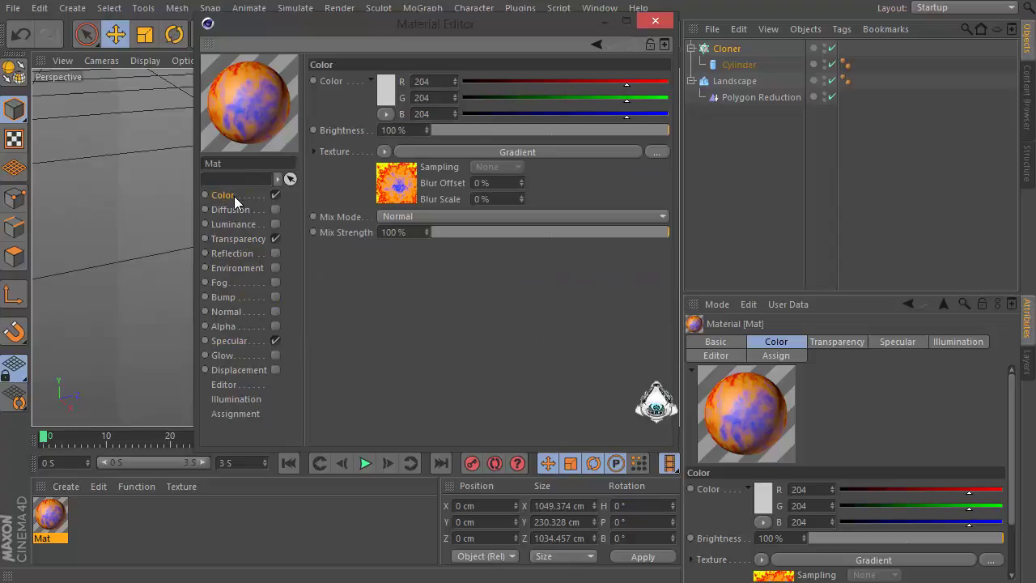
{"action": "left_click", "coordinate": [395, 182]}
{"action": "left_click", "coordinate": [395, 297]}
{"action": "key", "text": "Tab"}
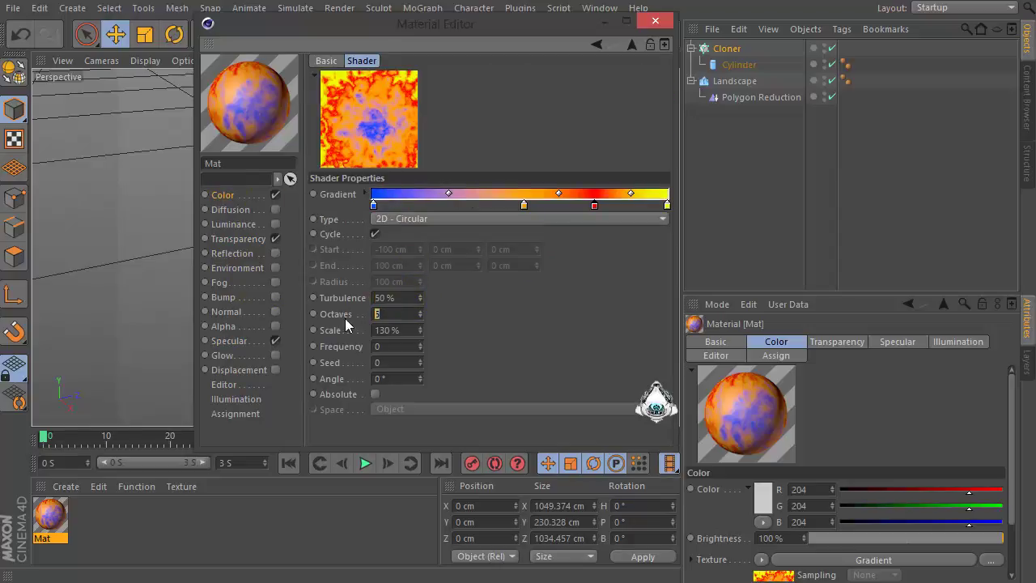
{"action": "type", "text": "5"}
{"action": "key", "text": "Tab"}
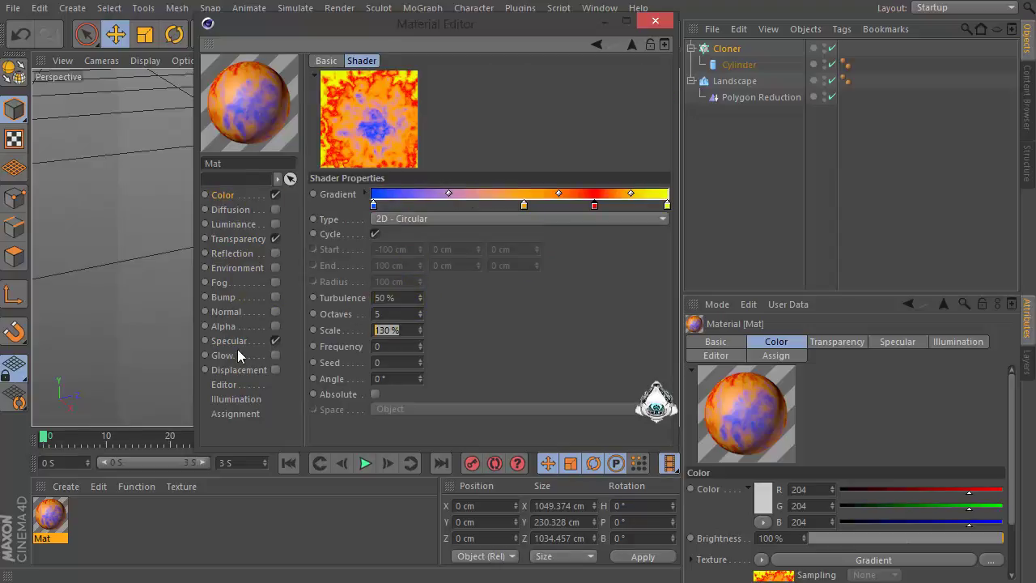
Close the material settings and apply the gradient material to the Landscape object
{"action": "left_click", "coordinate": [655, 23]}
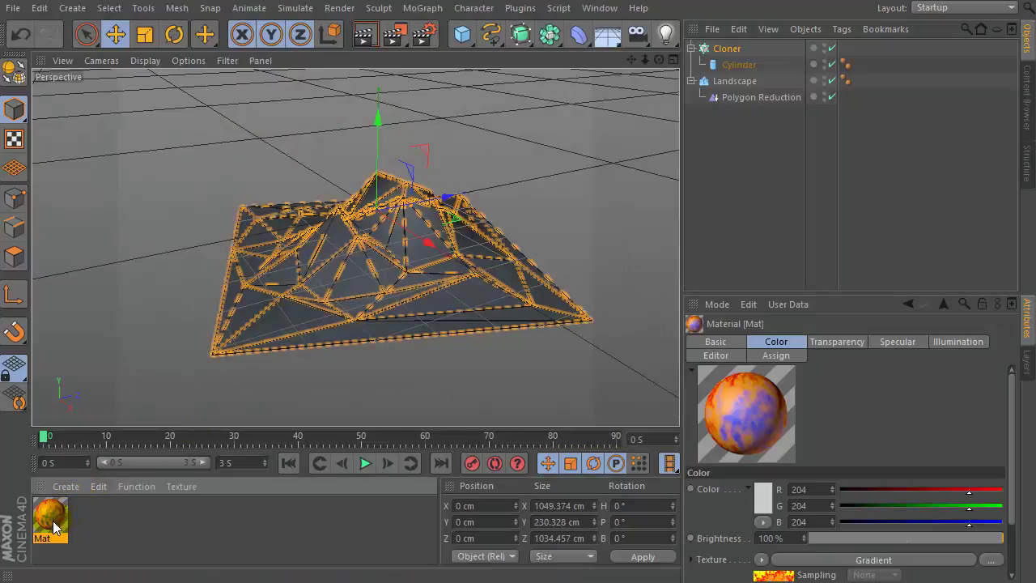
{"action": "left_click_drag", "start_coordinate": [52, 520], "coordinate": [745, 85]}
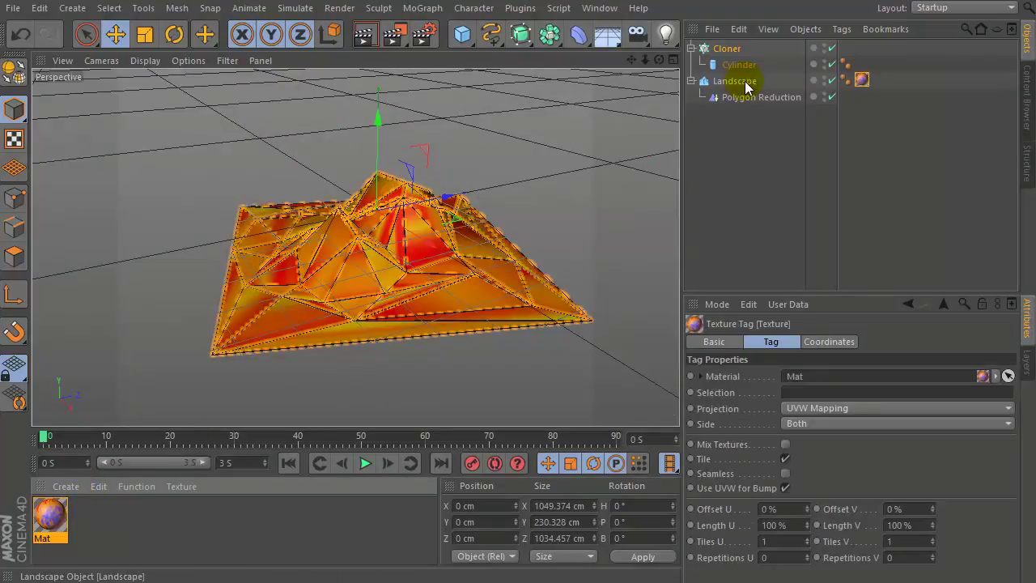
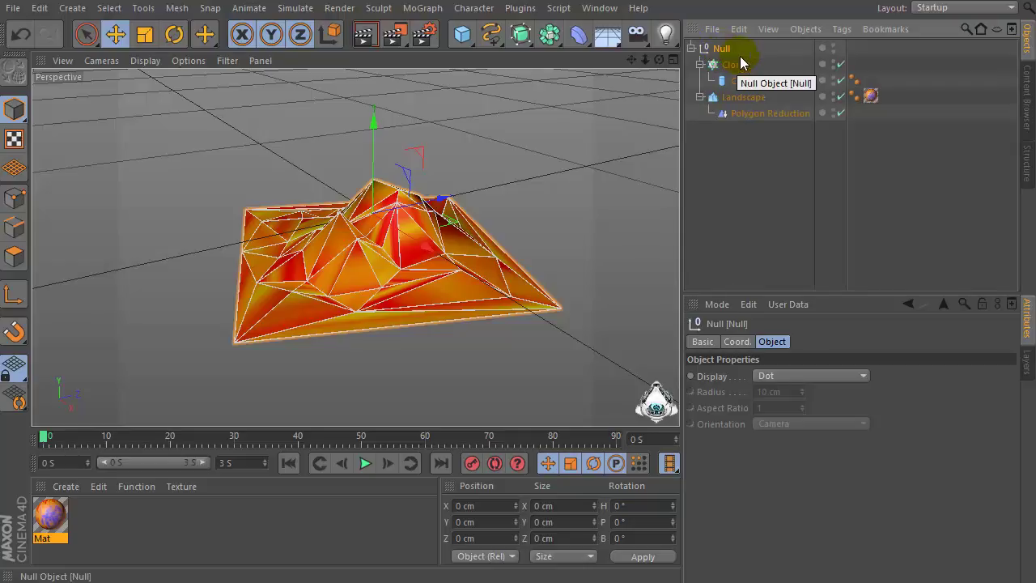
Move the Null group to X -150 cm and Z -450 cm
{"action": "left_click", "coordinate": [738, 340]}
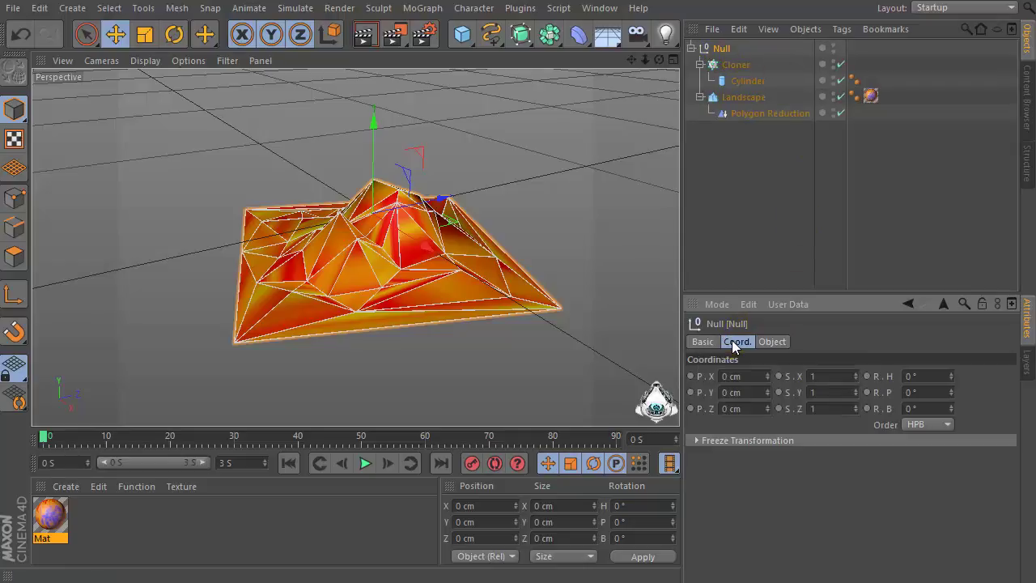
{"action": "left_click", "coordinate": [731, 376]}
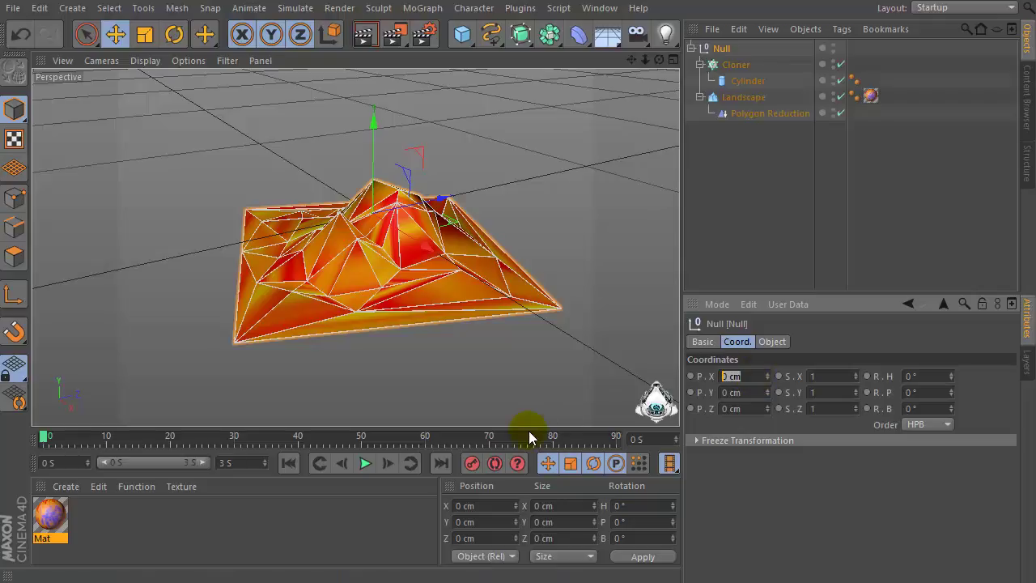
{"action": "type", "text": "-150"}
{"action": "key", "text": "Return"}
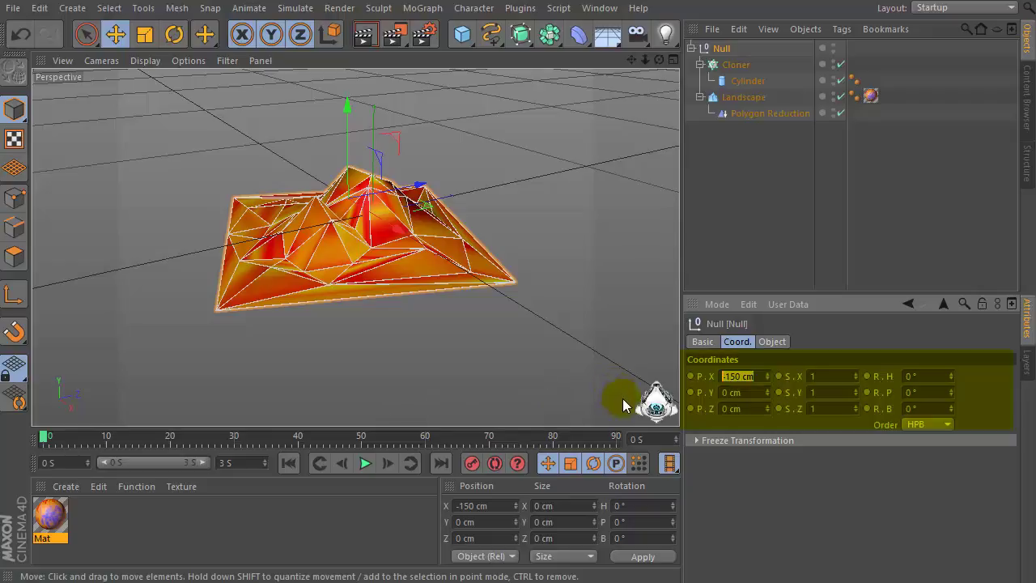
{"action": "left_click", "coordinate": [751, 407]}
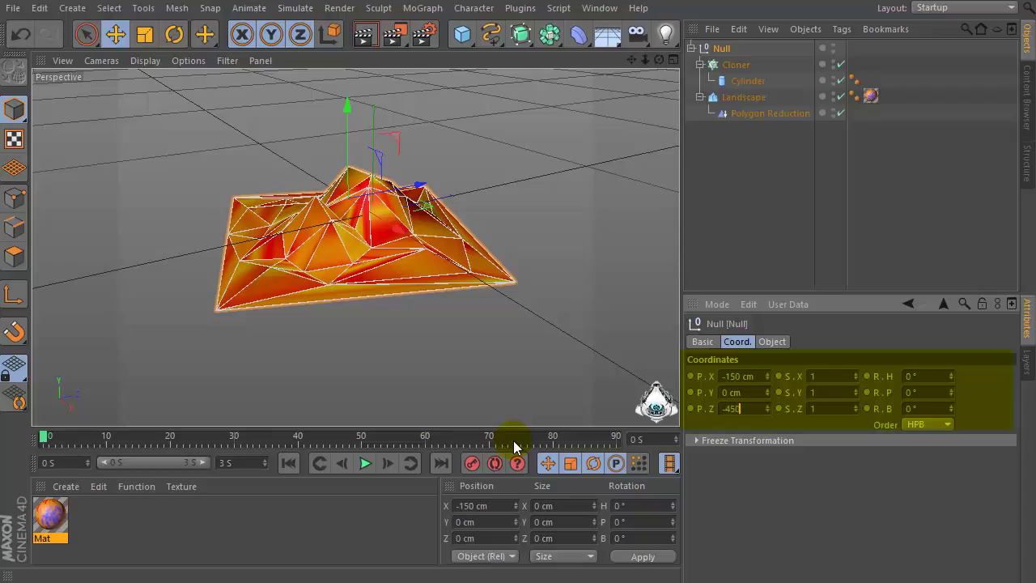
{"action": "key", "text": "Return"}
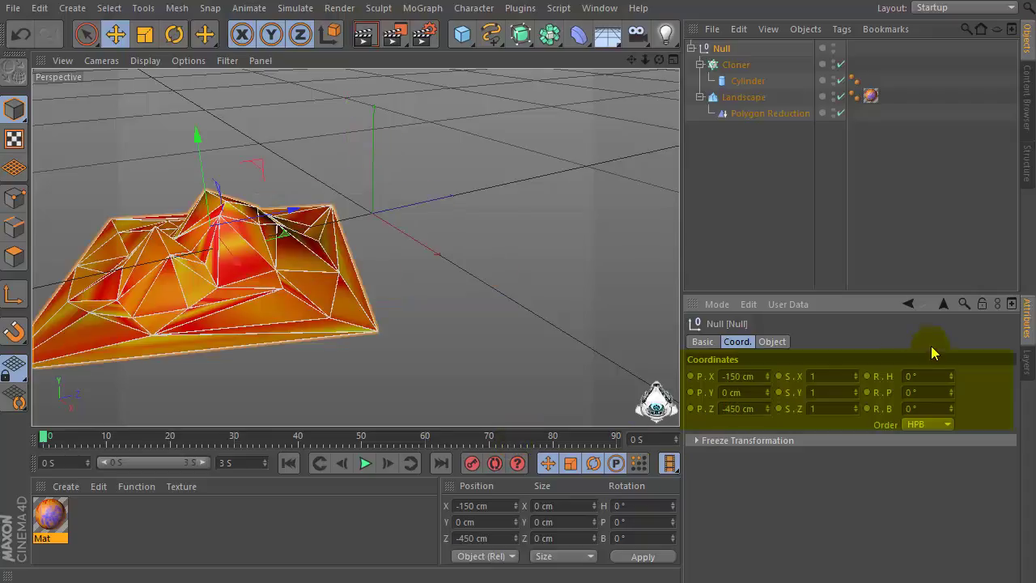
Rotate the Null group to a heading of -75°
{"action": "left_click_drag", "start_coordinate": [630, 58], "coordinate": [729, 200]}
{"action": "left_click", "coordinate": [910, 375]}
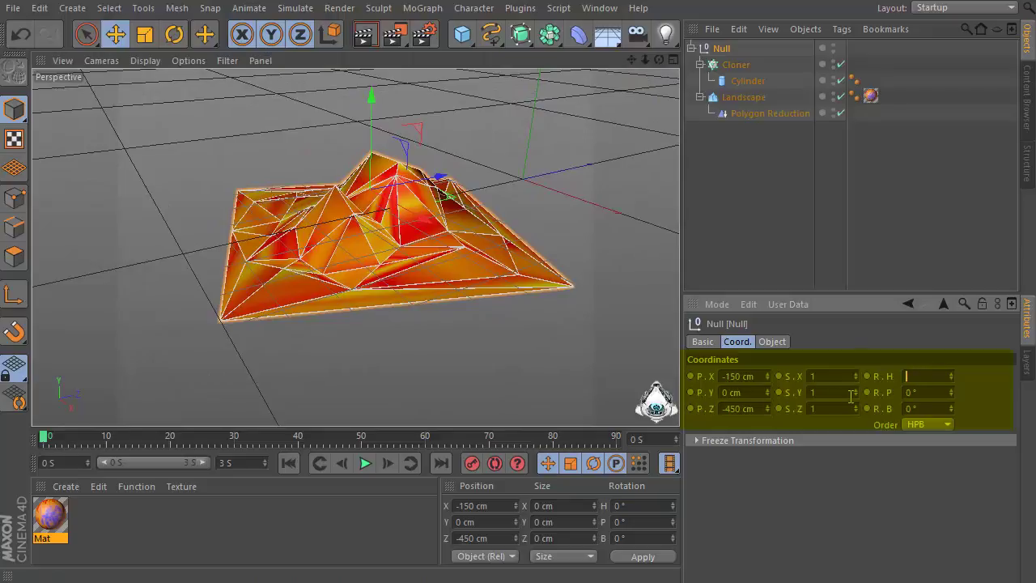
{"action": "type", "text": "-75"}
{"action": "key", "text": "Return"}
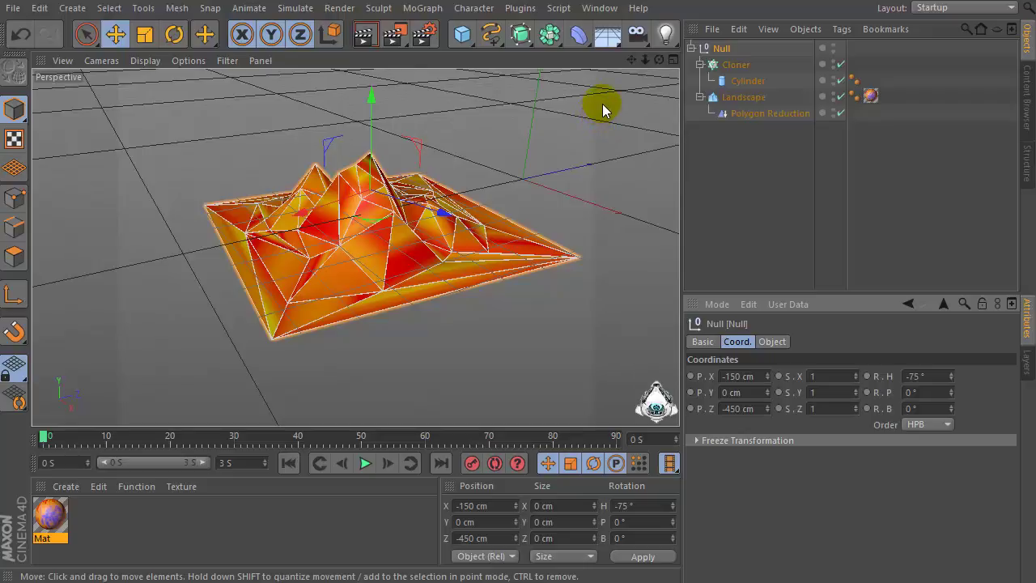
Duplicate the Null group and set the copy's X and Z positions to 0 cm
{"action": "left_click_drag", "start_coordinate": [659, 60], "coordinate": [550, 68]}
{"action": "left_click_drag", "start_coordinate": [644, 61], "coordinate": [687, 86]}
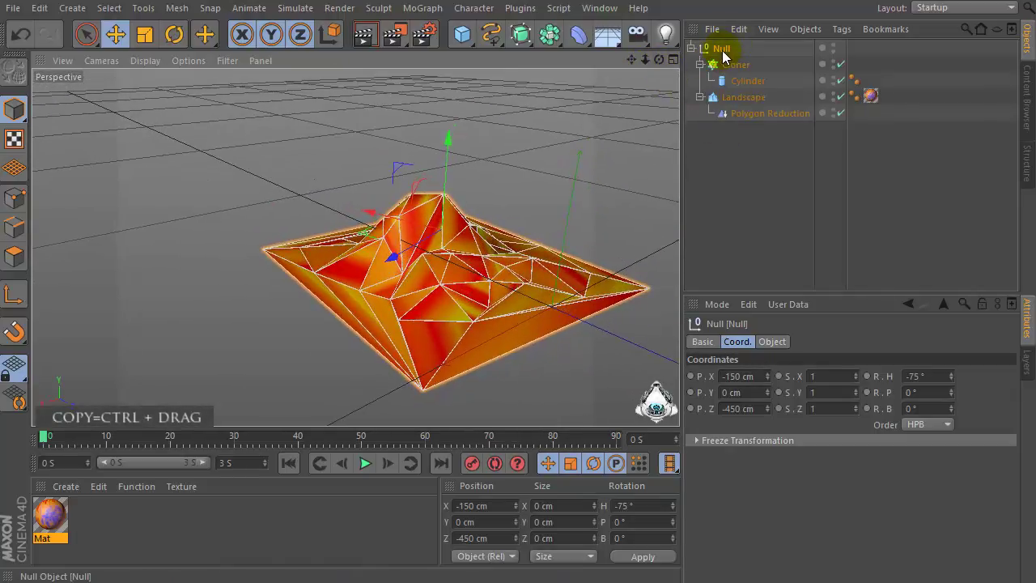
{"action": "mouse_move", "coordinate": [719, 55]}
{"action": "left_mouse_down", "text": "ctrl"}
{"action": "mouse_move", "coordinate": [717, 43]}
{"action": "mouse_move", "coordinate": [726, 49]}
{"action": "left_mouse_up", "text": "ctrl"}
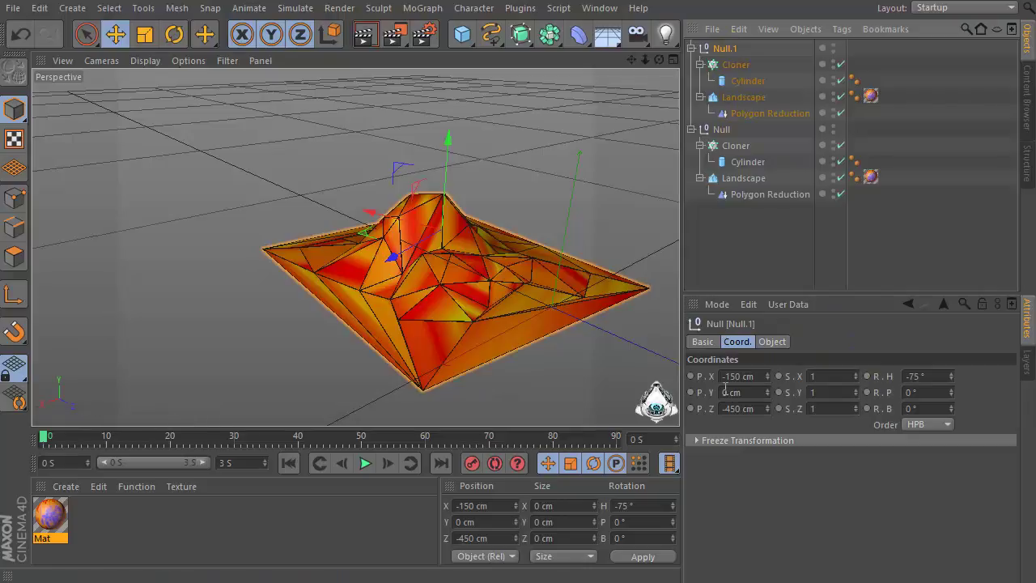
{"action": "left_click", "coordinate": [752, 376]}
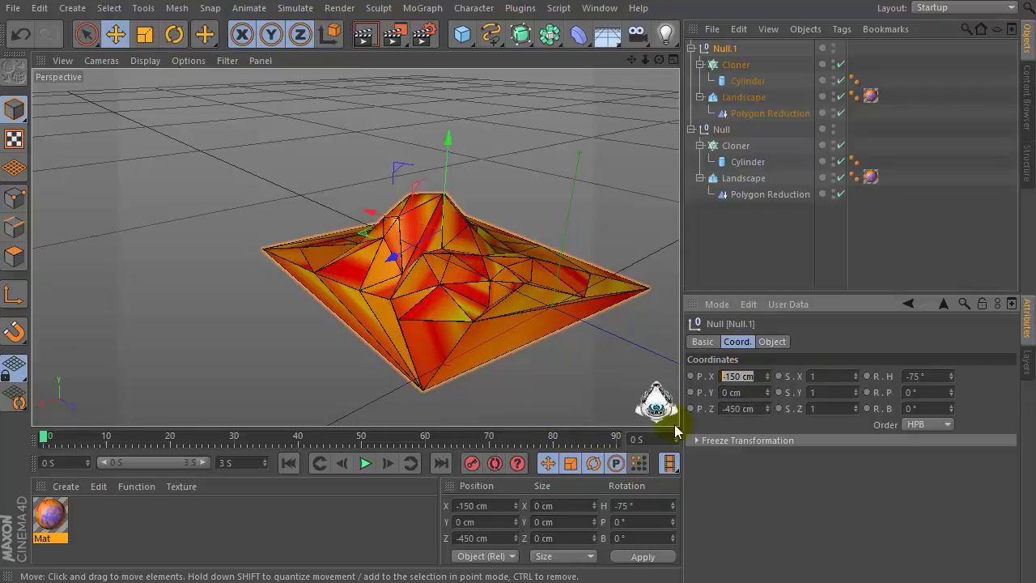
{"action": "type", "text": "0"}
{"action": "left_click", "coordinate": [744, 408]}
{"action": "type", "text": "0"}
{"action": "key", "text": "Return"}
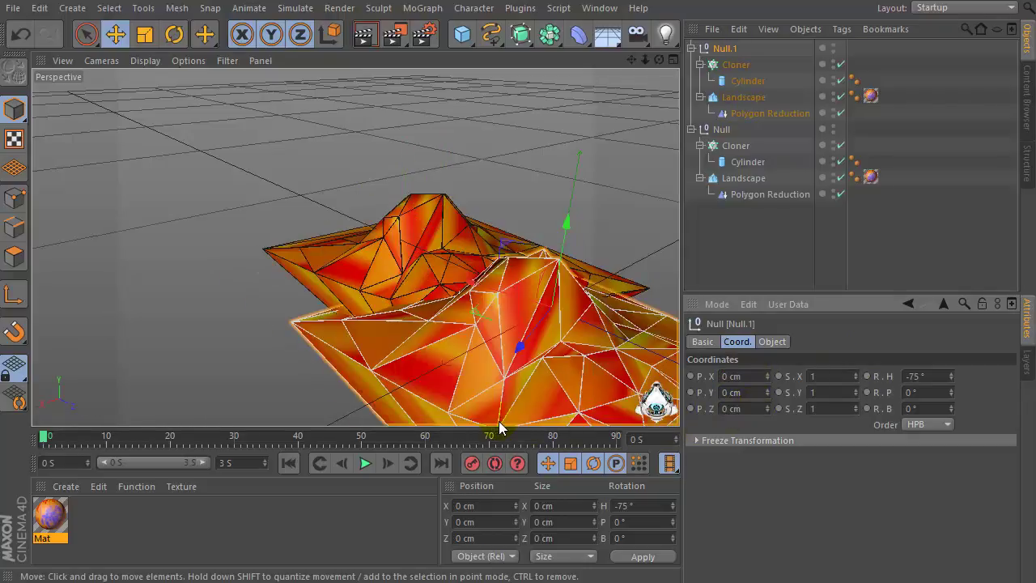
Set the duplicated group's heading rotation to 0°
{"action": "mouse_move", "coordinate": [658, 59]}
{"action": "left_mouse_down"}
{"action": "mouse_move", "coordinate": [354, 246]}
{"action": "mouse_move", "coordinate": [291, 249]}
{"action": "mouse_move", "coordinate": [665, 64]}
{"action": "mouse_move", "coordinate": [615, 73]}
{"action": "mouse_move", "coordinate": [648, 62]}
{"action": "left_mouse_up"}
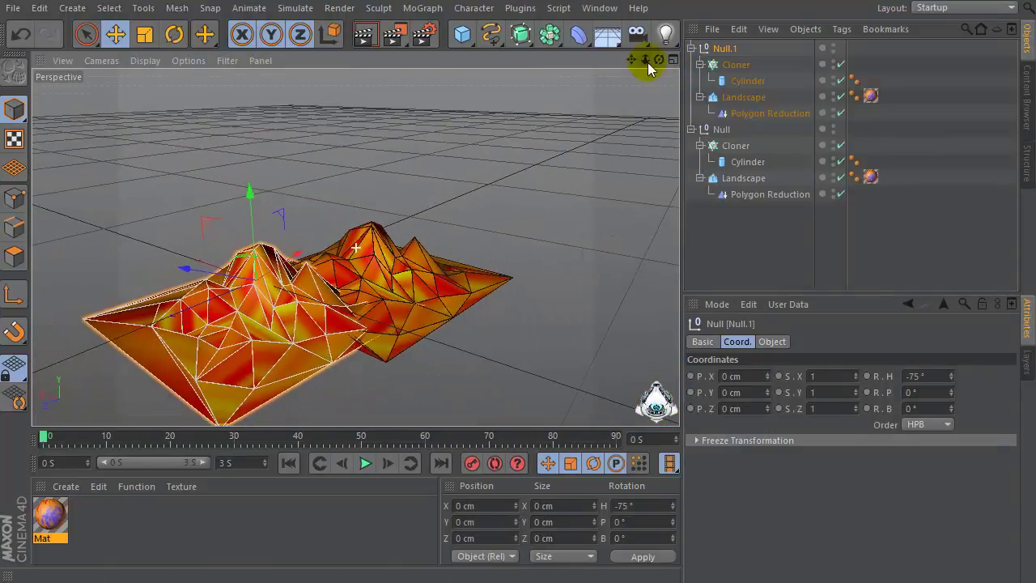
{"action": "double_click", "coordinate": [923, 375]}
{"action": "type", "text": "0"}
{"action": "key", "text": "Return"}
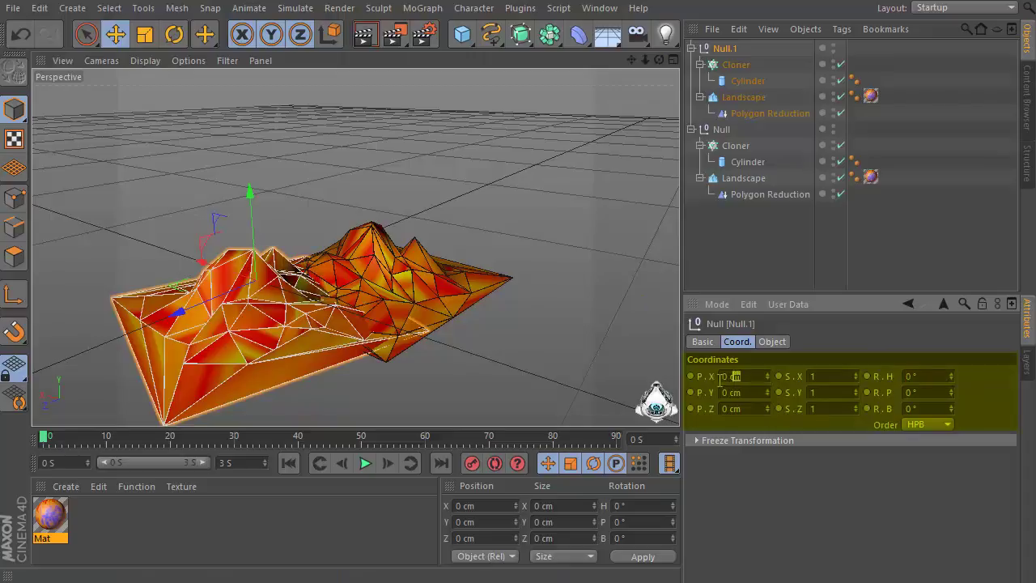
{"action": "key", "text": "Tab"}
{"action": "key", "text": "Tab"}
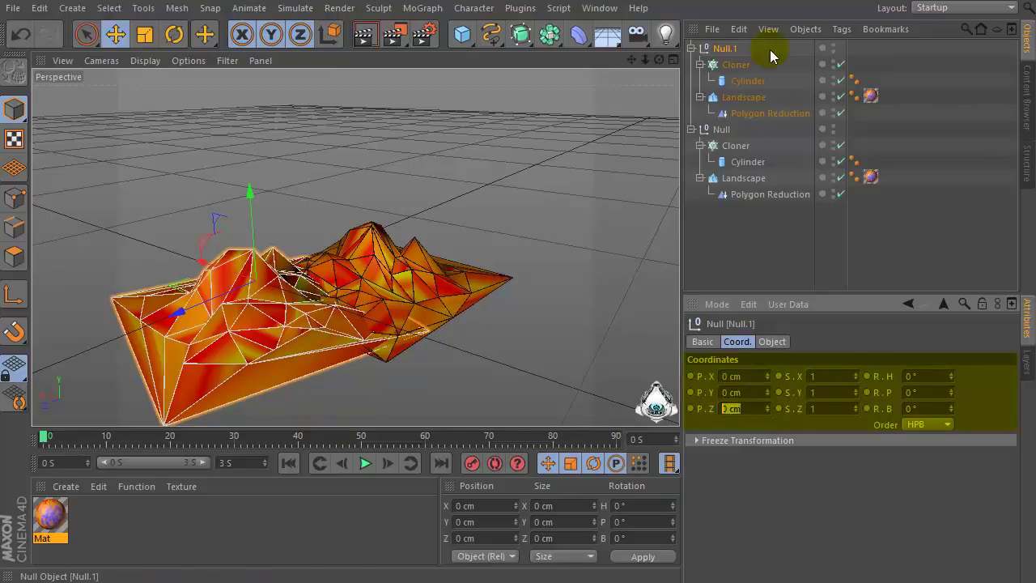
Rename the duplicated group to Null.2
{"action": "double_click", "coordinate": [727, 49]}
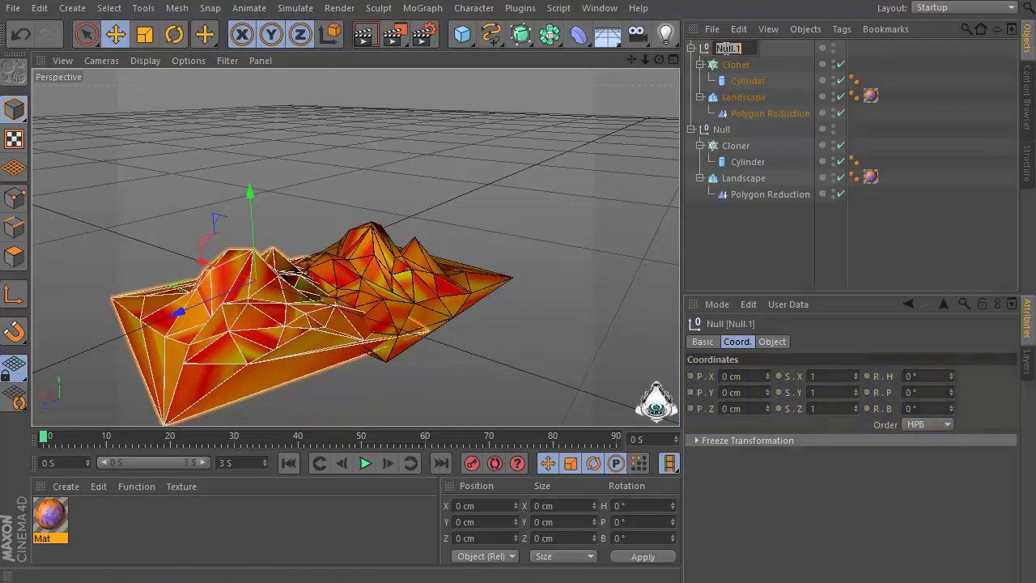
{"action": "left_click", "coordinate": [749, 50]}
{"action": "key", "text": "BackSpace"}
{"action": "key", "text": "BackSpace"}
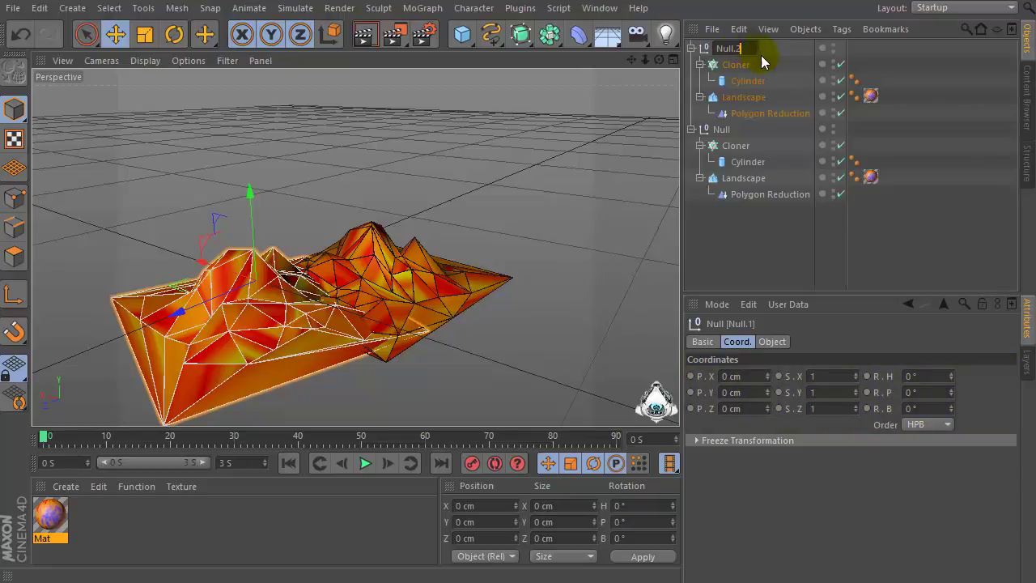
{"action": "key", "text": "Return"}
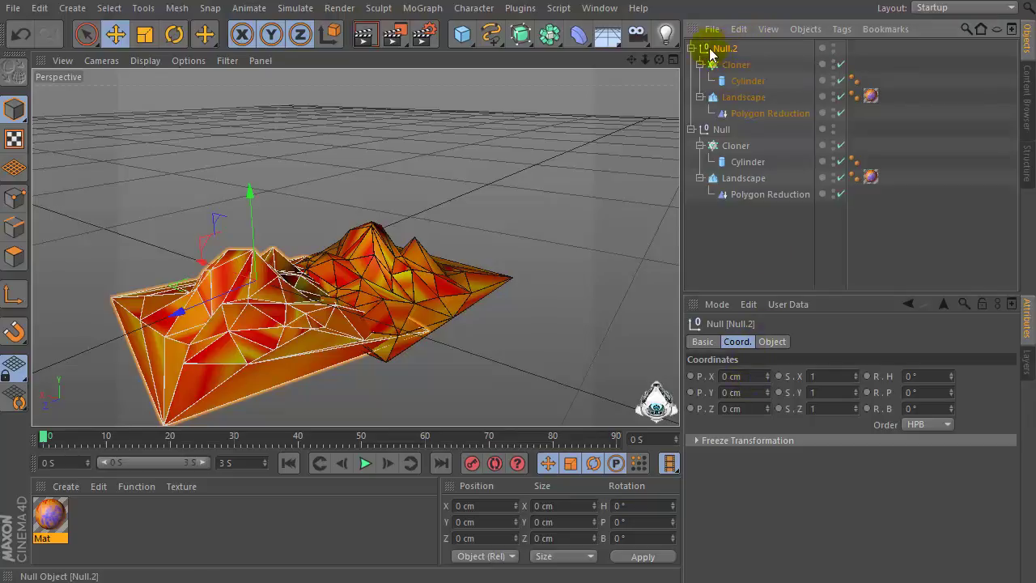
Review the position and rotation coordinates of the Null.2 and Null groups and the heading rotation of both Landscape objects
{"action": "left_click", "coordinate": [743, 376]}
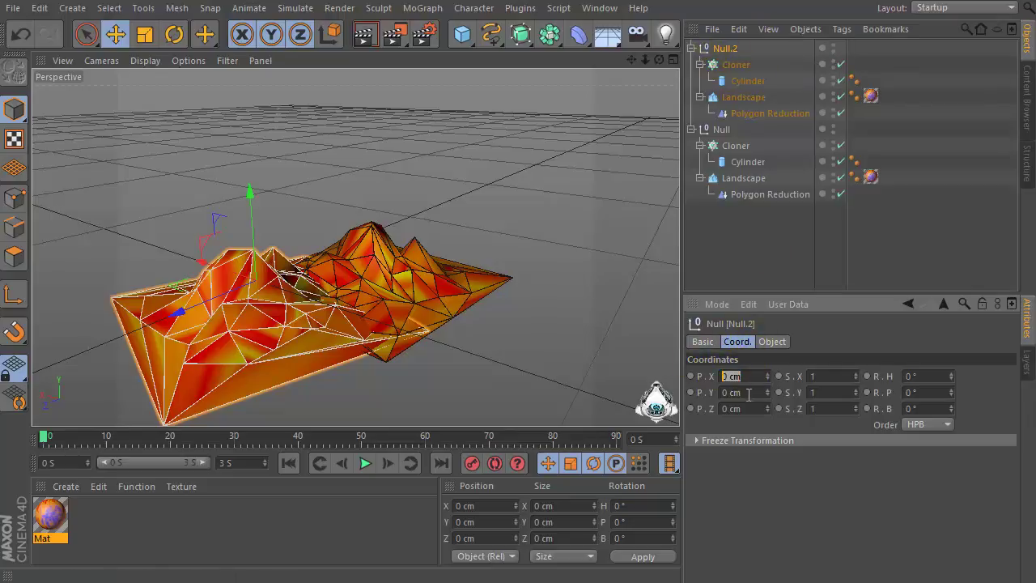
{"action": "left_click", "coordinate": [749, 394]}
{"action": "left_click", "coordinate": [743, 409]}
{"action": "left_click", "coordinate": [912, 392]}
{"action": "left_click", "coordinate": [733, 133]}
{"action": "left_click", "coordinate": [738, 377]}
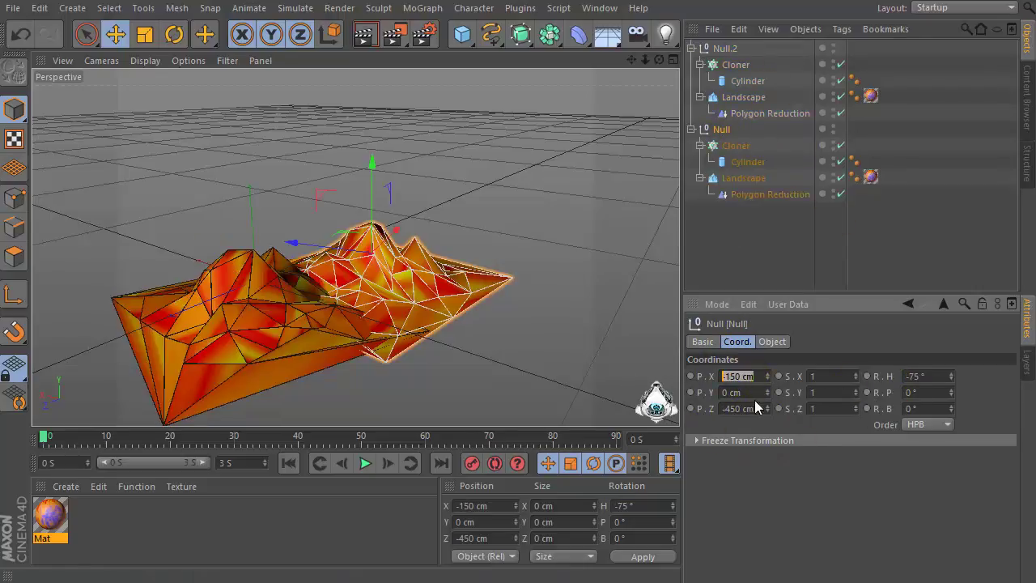
{"action": "left_click", "coordinate": [738, 409]}
{"action": "left_click", "coordinate": [929, 377]}
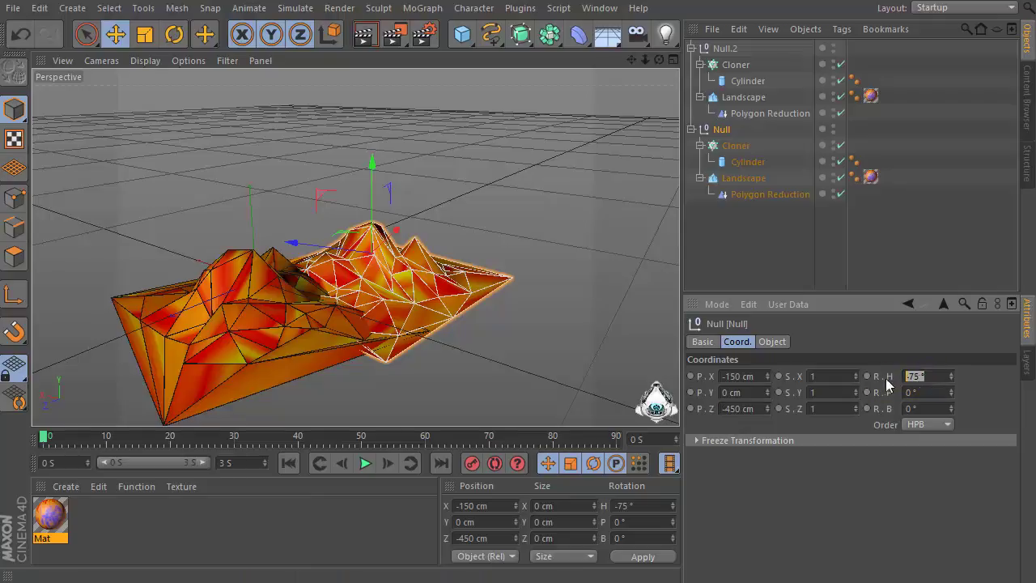
{"action": "left_click", "coordinate": [743, 97]}
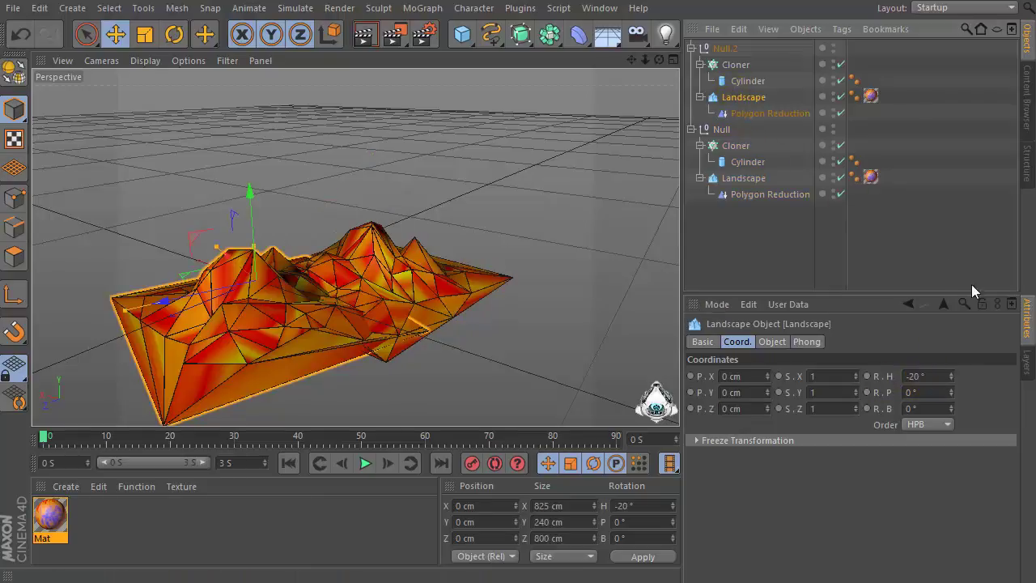
{"action": "left_click", "coordinate": [936, 376]}
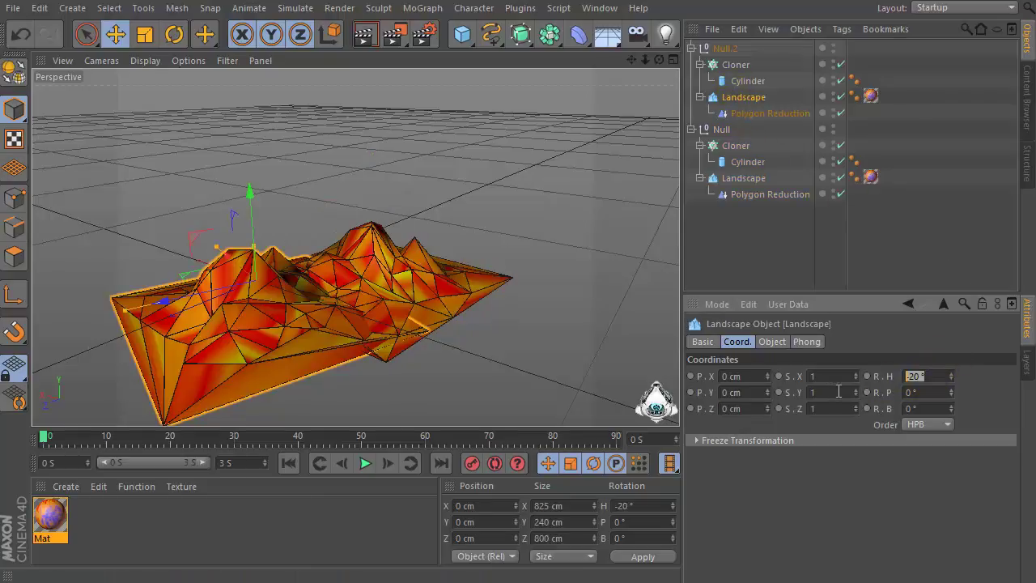
{"action": "left_click", "coordinate": [740, 179]}
{"action": "left_click", "coordinate": [929, 375]}
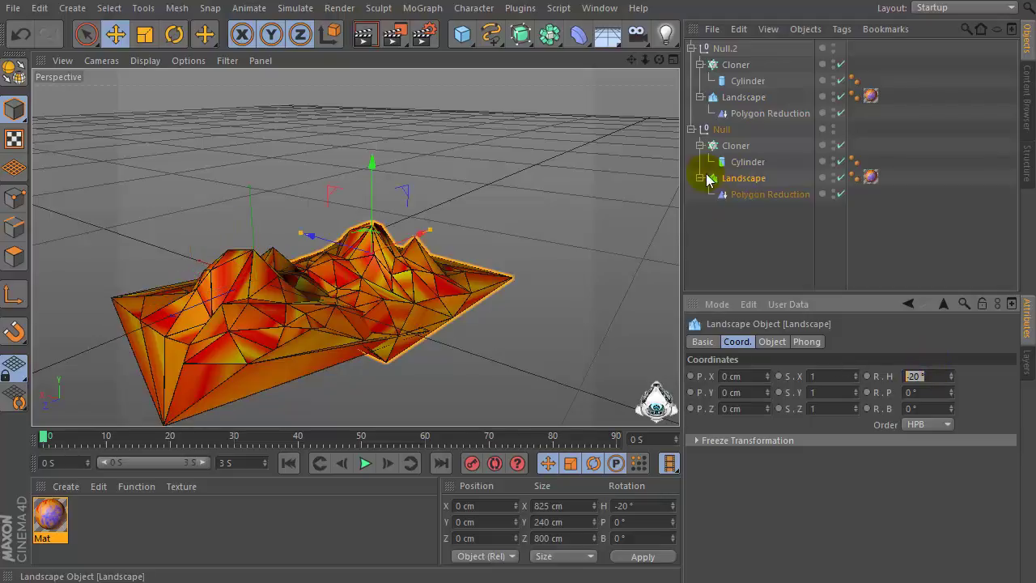
Add a camera object to the scene from a view facing both mountain groups
{"action": "left_click", "coordinate": [723, 49]}
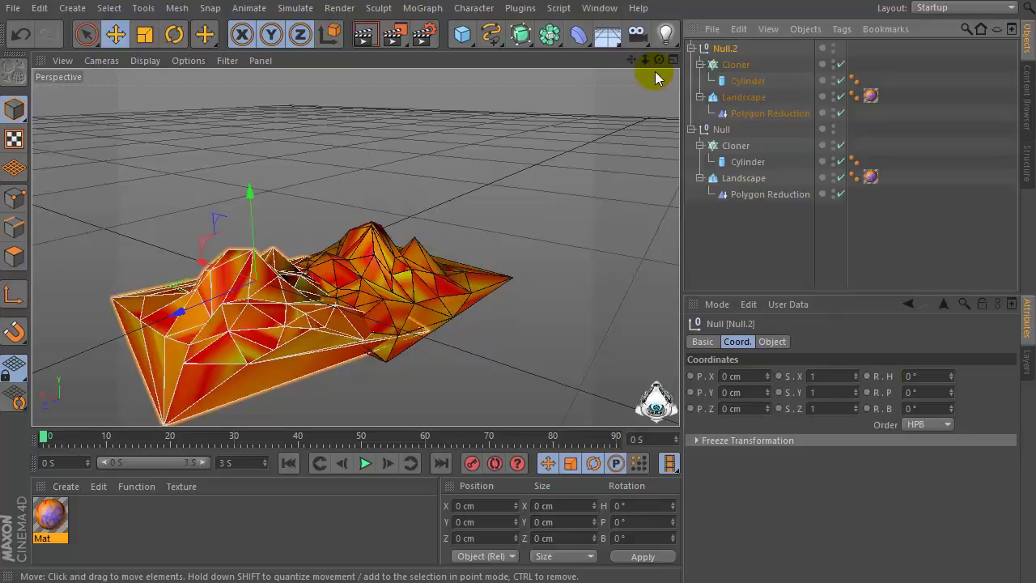
{"action": "left_click_drag", "start_coordinate": [658, 60], "coordinate": [625, 147]}
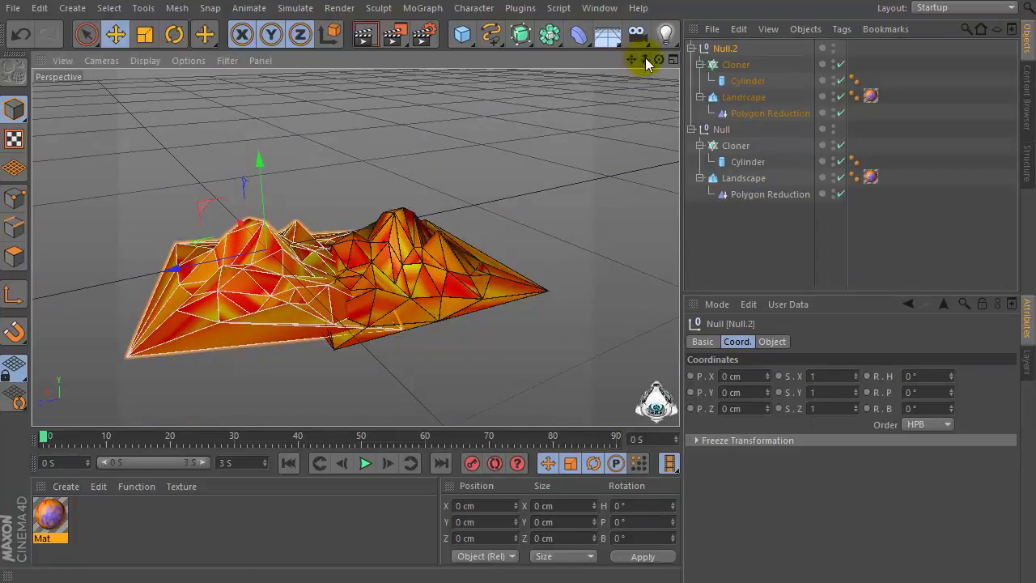
{"action": "left_click_drag", "start_coordinate": [657, 60], "coordinate": [316, 300]}
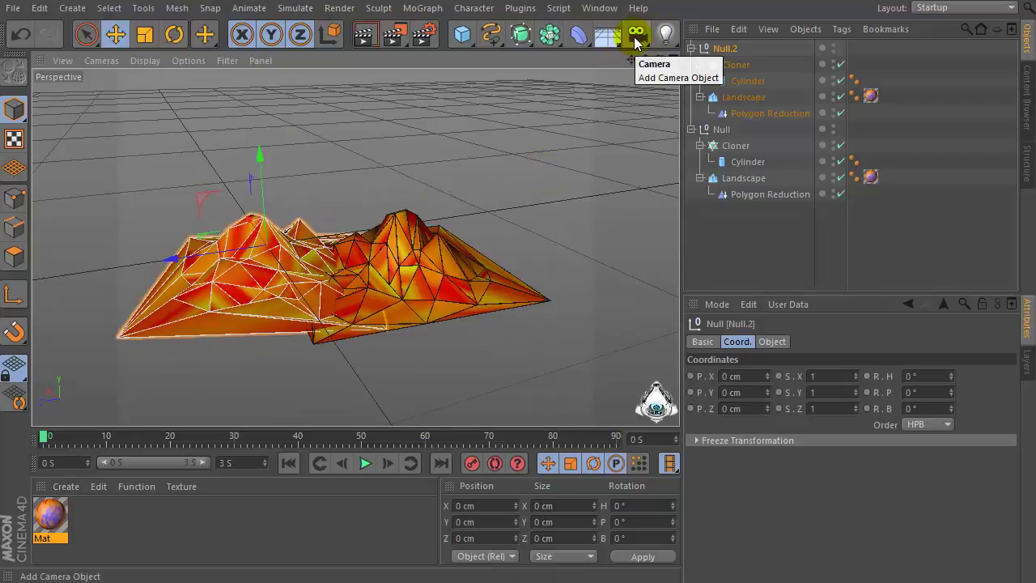
{"action": "left_click_drag", "start_coordinate": [636, 42], "coordinate": [705, 56]}
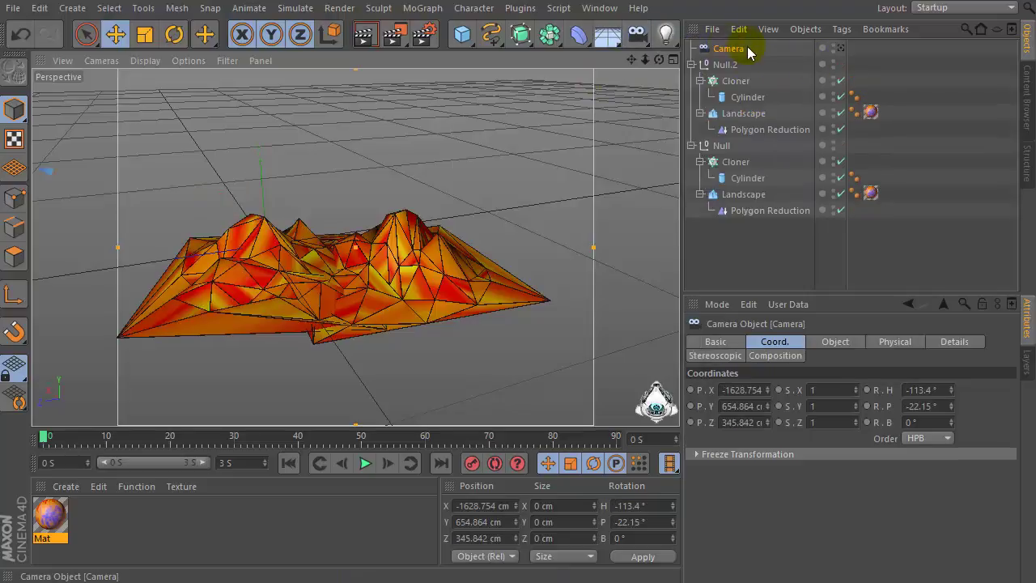
{"action": "left_click", "coordinate": [726, 48]}
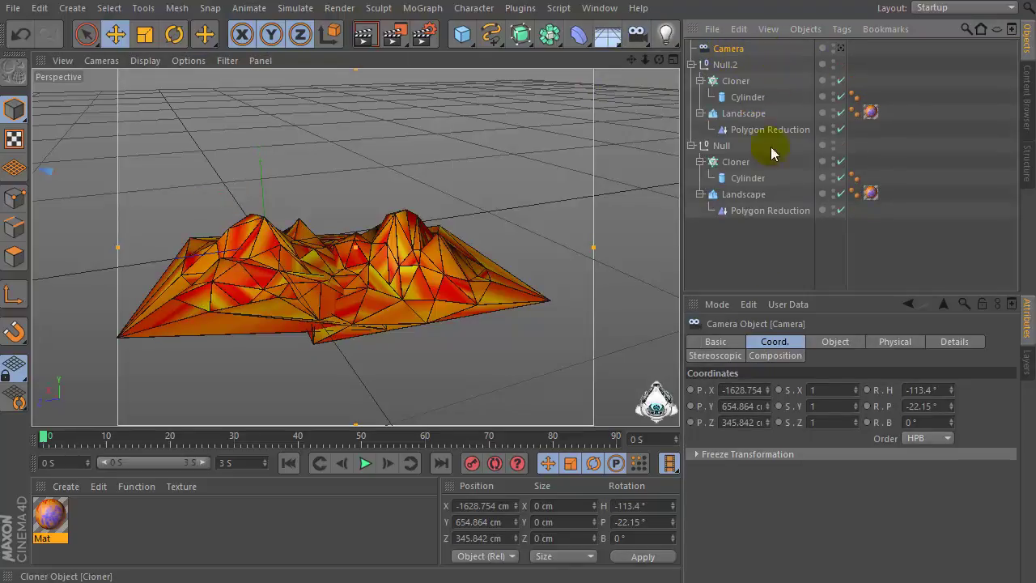
Set the camera's position to X -700 cm, Y -45 cm and Z 20 cm
{"action": "double_click", "coordinate": [725, 390]}
{"action": "key", "text": "BackSpace"}
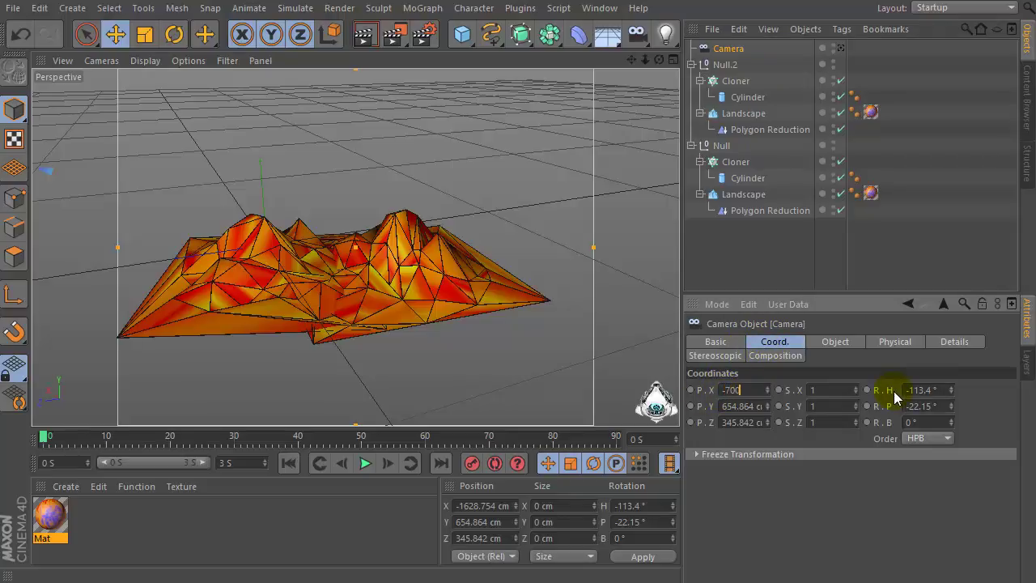
{"action": "type", "text": "-700"}
{"action": "key", "text": "Return"}
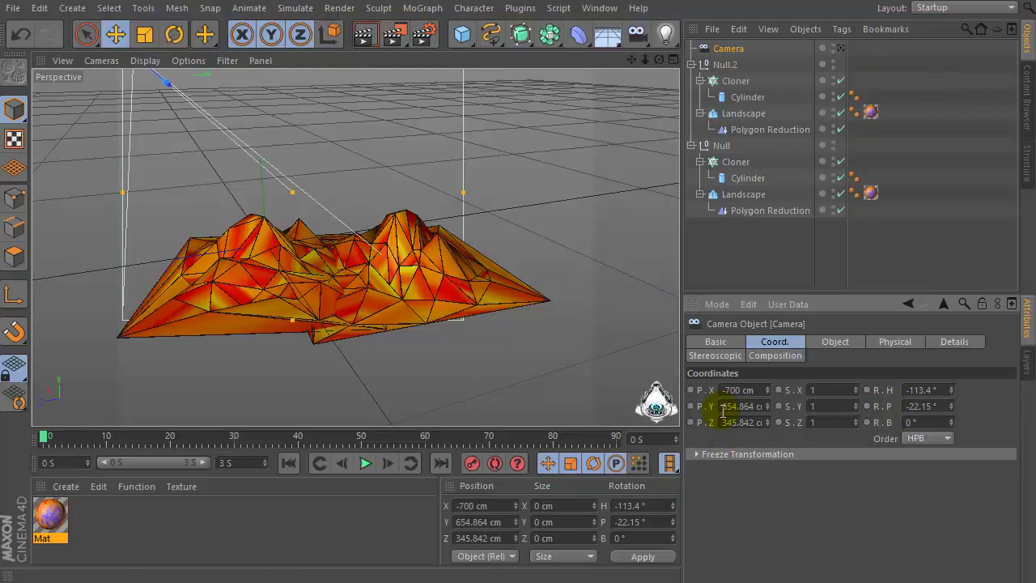
{"action": "double_click", "coordinate": [723, 407]}
{"action": "key", "text": "BackSpace"}
{"action": "type", "text": "-45"}
{"action": "key", "text": "Return"}
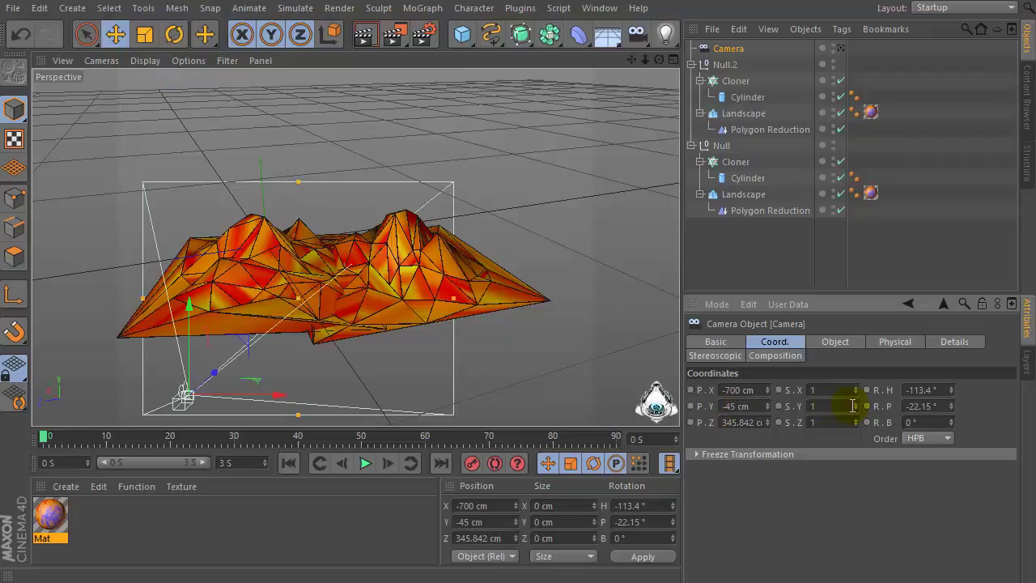
{"action": "double_click", "coordinate": [738, 422]}
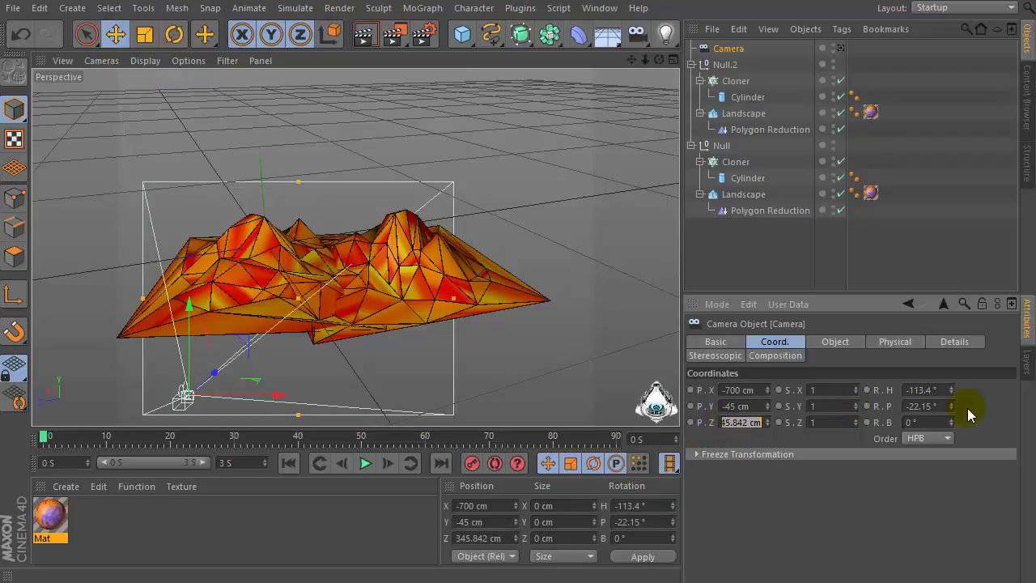
{"action": "type", "text": "20"}
{"action": "key", "text": "Return"}
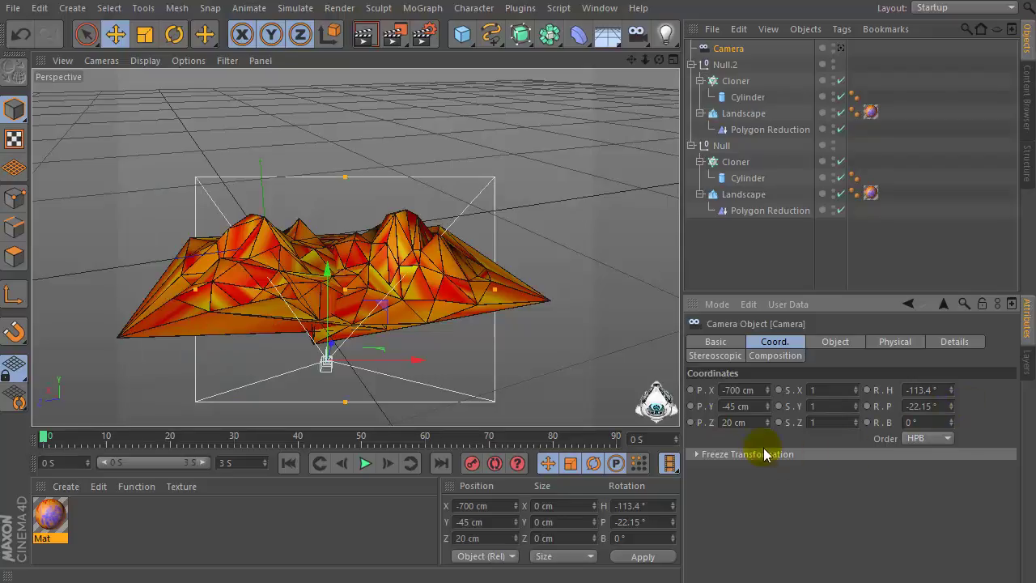
Set the camera's heading rotation to -110° and its pitch rotation to 3°
{"action": "double_click", "coordinate": [904, 392]}
{"action": "key", "text": "BackSpace"}
{"action": "type", "text": "-110"}
{"action": "key", "text": "Return"}
{"action": "double_click", "coordinate": [926, 405]}
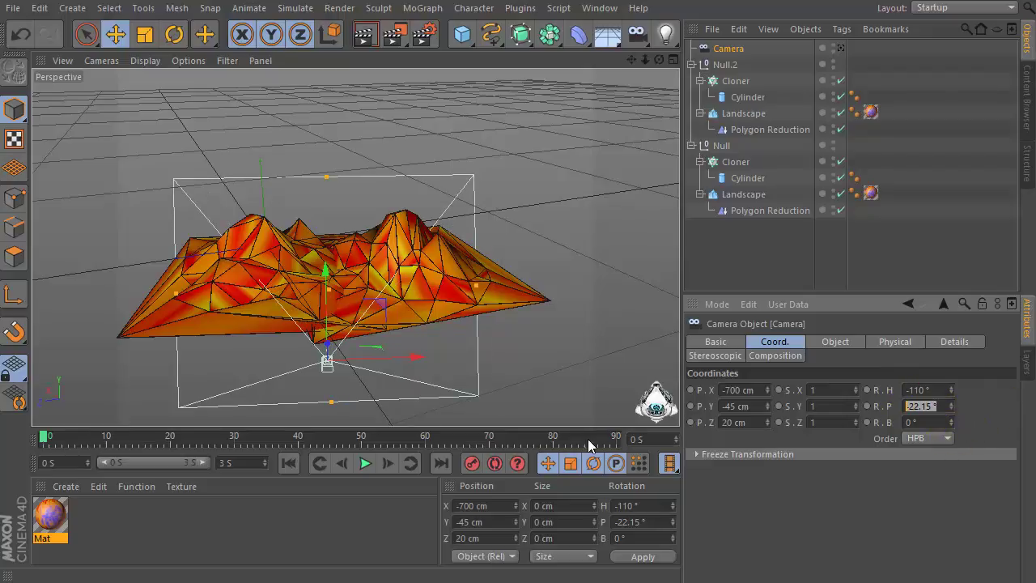
{"action": "type", "text": "3"}
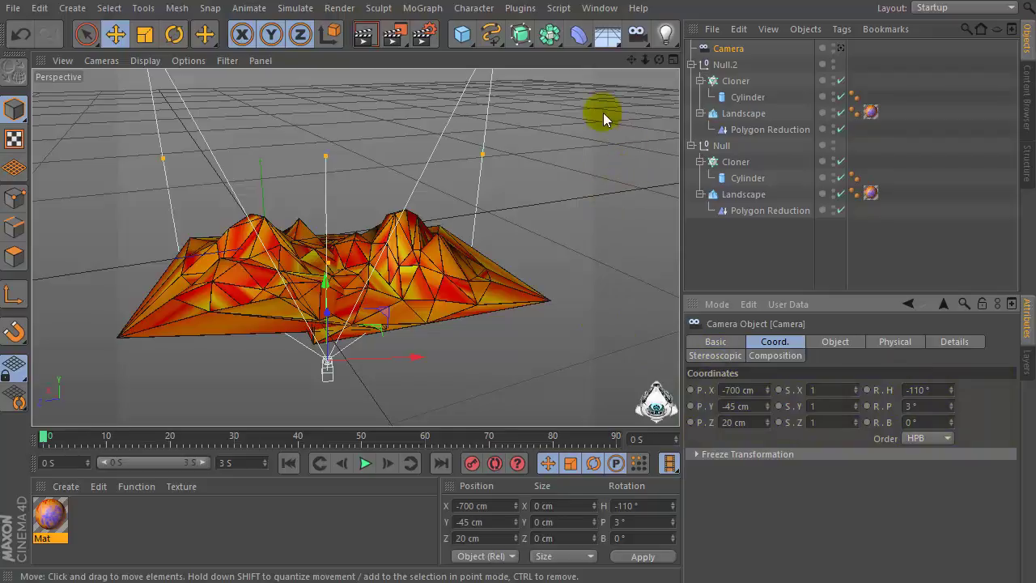
Set the camera's horizontal field of view to 52°
{"action": "mouse_move", "coordinate": [645, 59]}
{"action": "left_mouse_down"}
{"action": "mouse_move", "coordinate": [623, 61]}
{"action": "mouse_move", "coordinate": [635, 61]}
{"action": "left_mouse_up"}
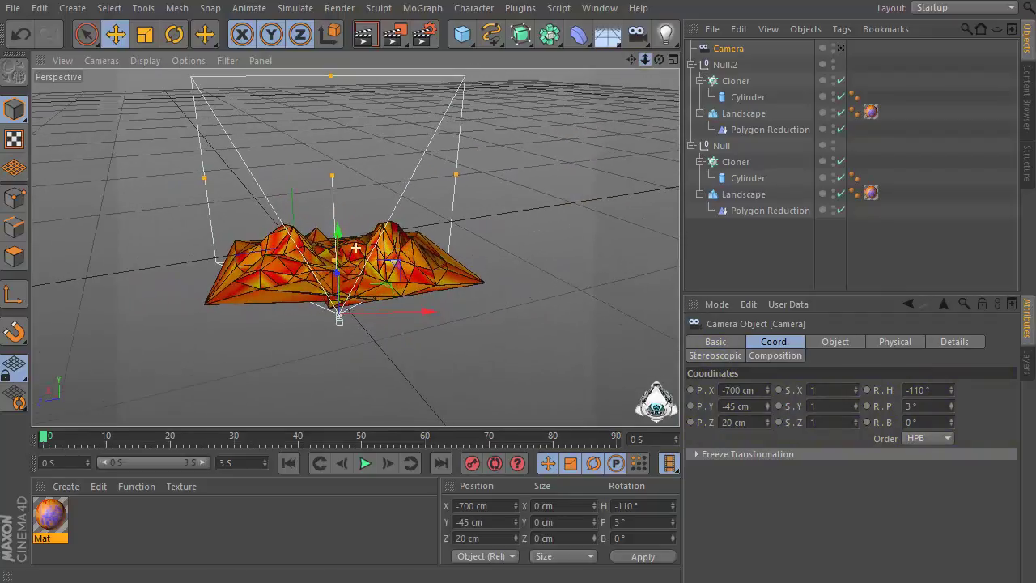
{"action": "left_click", "coordinate": [713, 51]}
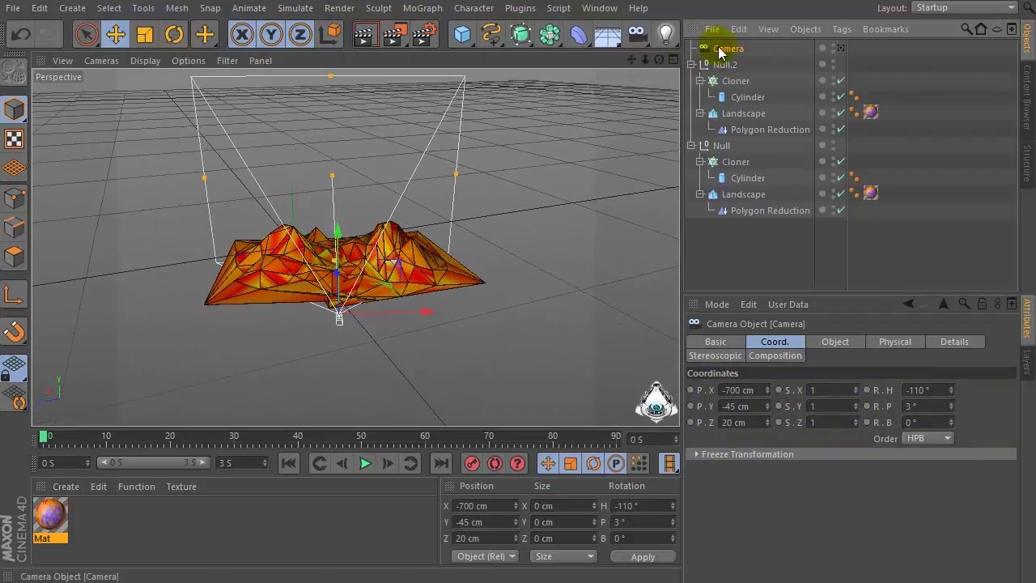
{"action": "left_click_drag", "start_coordinate": [659, 60], "coordinate": [544, 253]}
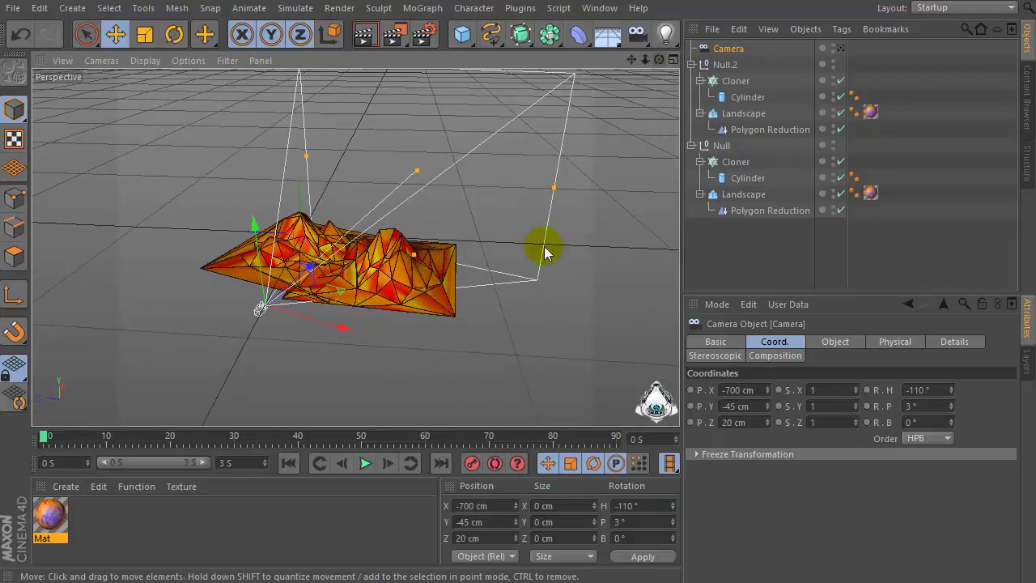
{"action": "left_click", "coordinate": [821, 342]}
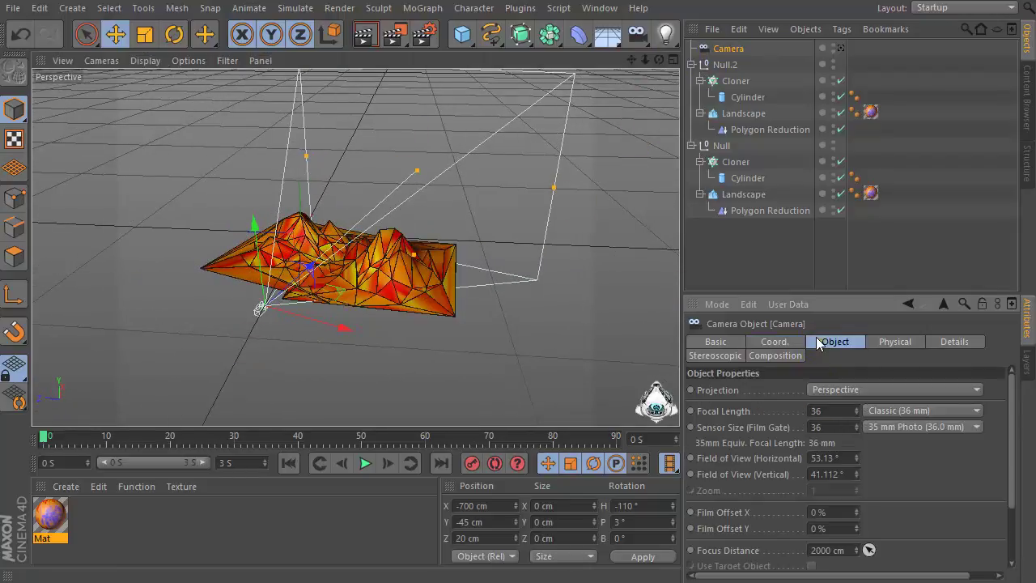
{"action": "left_click", "coordinate": [841, 412]}
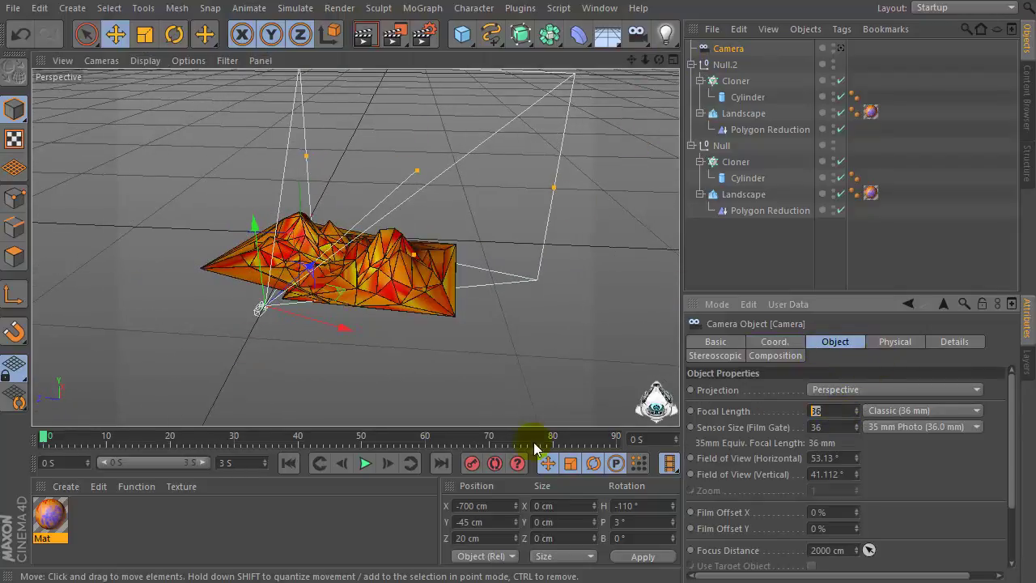
{"action": "left_click", "coordinate": [834, 426]}
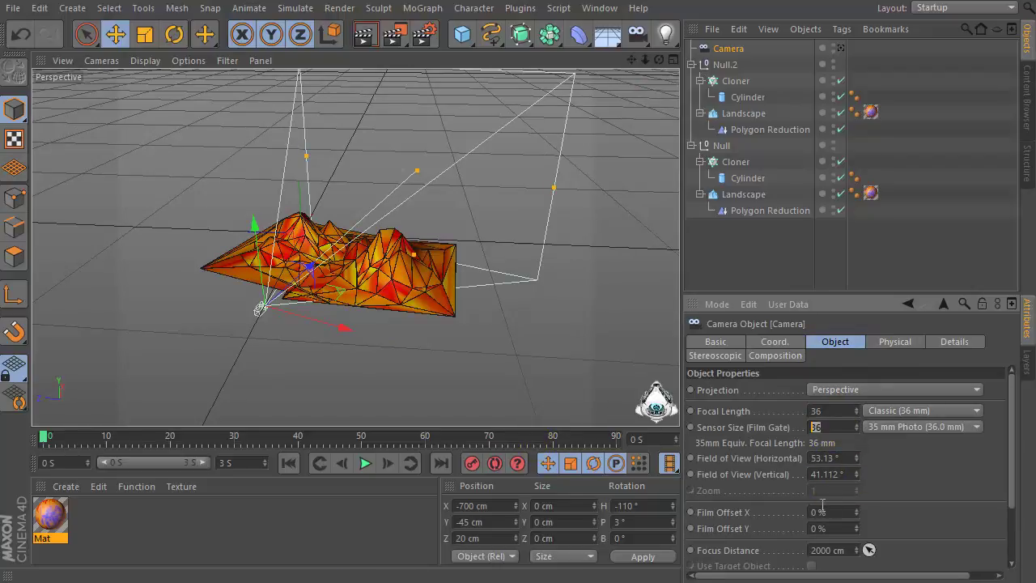
{"action": "left_click", "coordinate": [843, 459]}
{"action": "key", "text": "Return"}
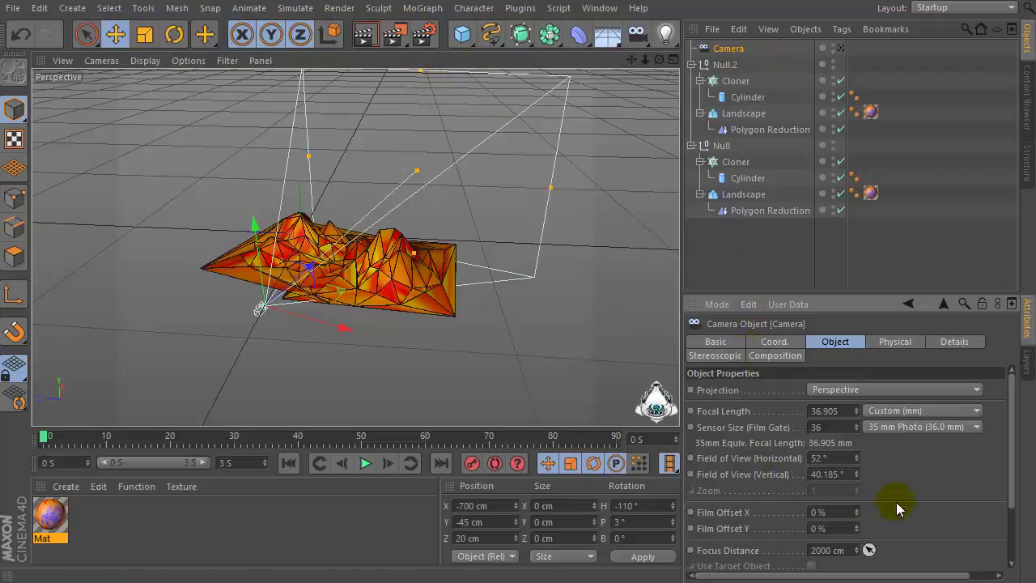
{"action": "left_click_drag", "start_coordinate": [1013, 439], "coordinate": [1013, 479]}
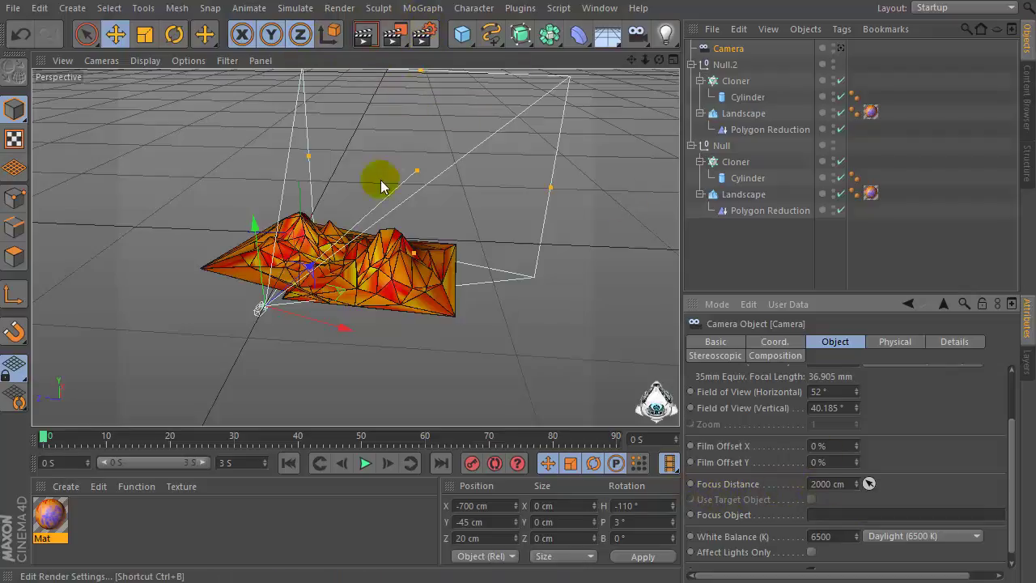
Apply the HDV/HDTV 720 25 film/video preset to the render output settings
{"action": "left_click", "coordinate": [424, 35]}
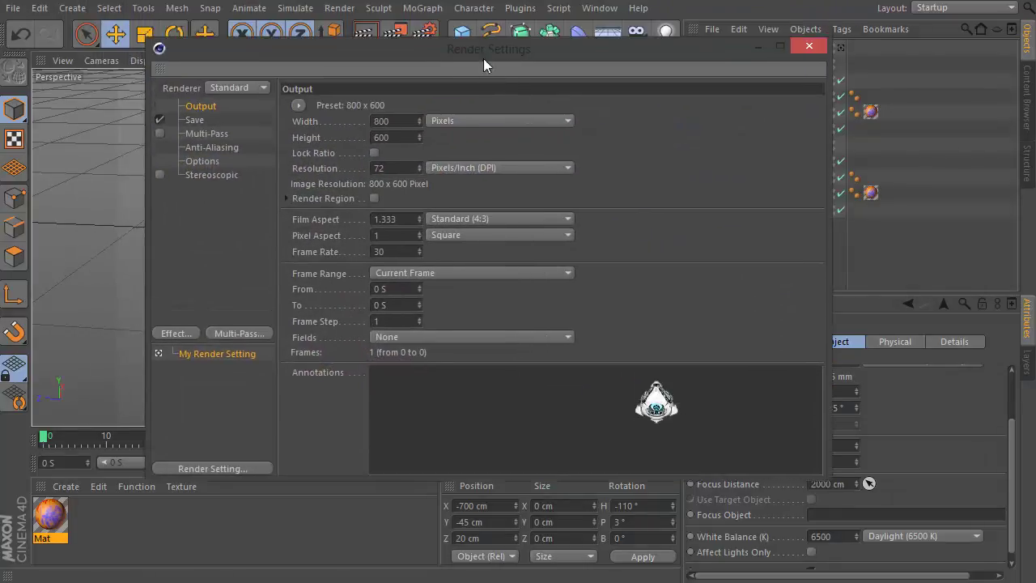
{"action": "left_click_drag", "start_coordinate": [483, 66], "coordinate": [458, 64]}
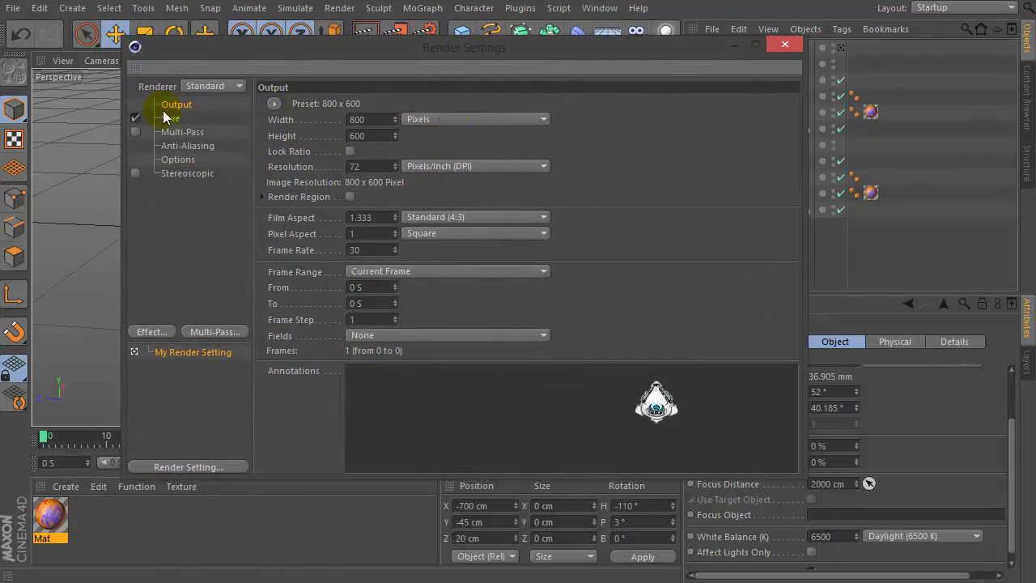
{"action": "left_click", "coordinate": [274, 103]}
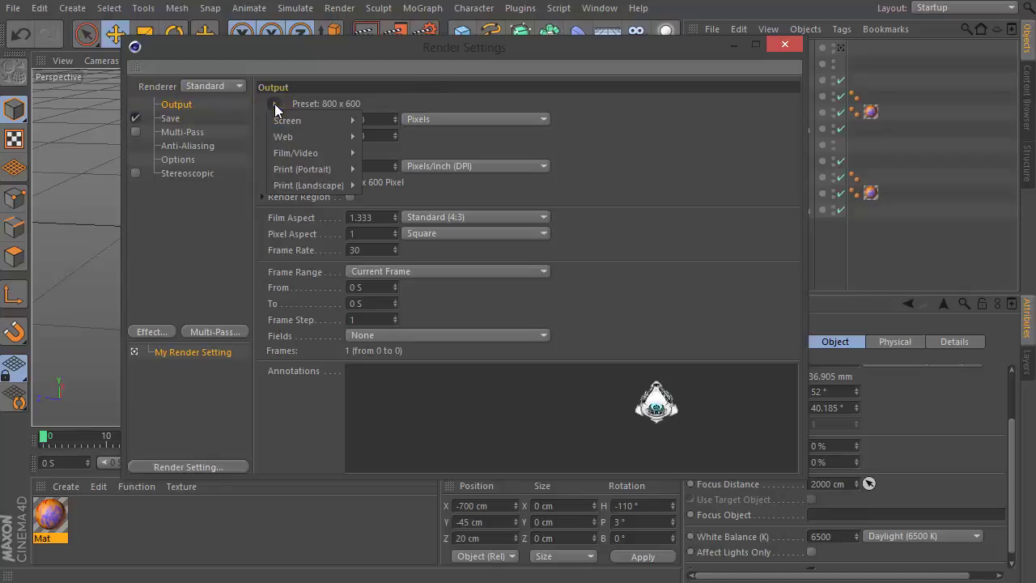
{"action": "mouse_move", "coordinate": [300, 152]}
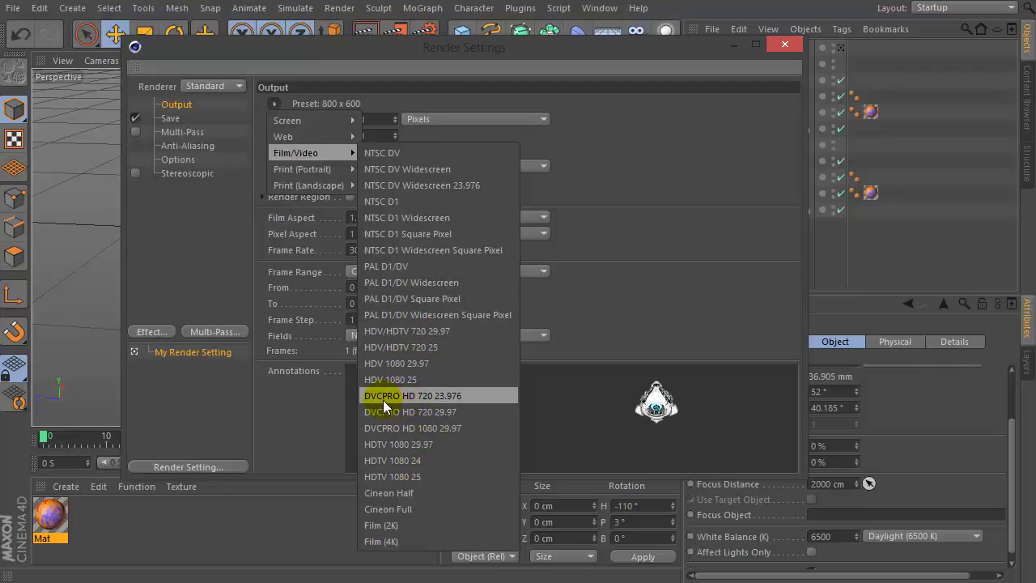
{"action": "left_click", "coordinate": [426, 347]}
{"action": "left_click", "coordinate": [386, 138]}
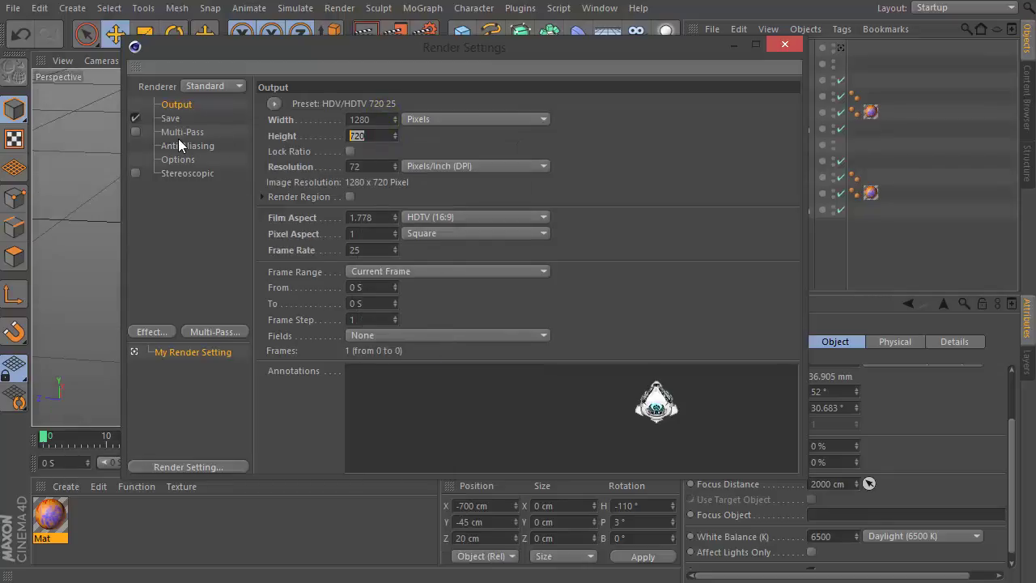
{"action": "left_click", "coordinate": [372, 165]}
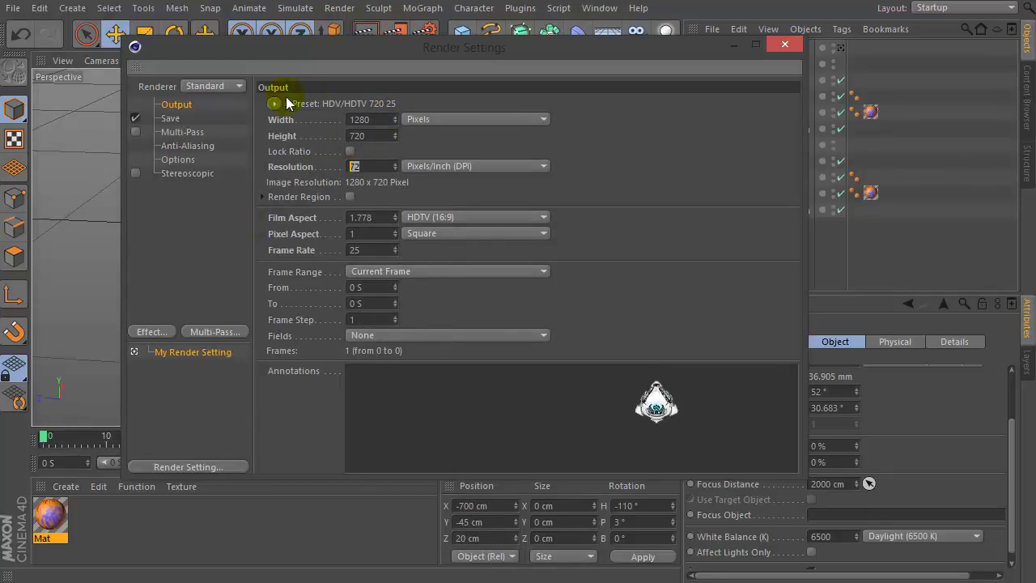
Set the file format for saved renders to PNG
{"action": "left_click", "coordinate": [169, 118]}
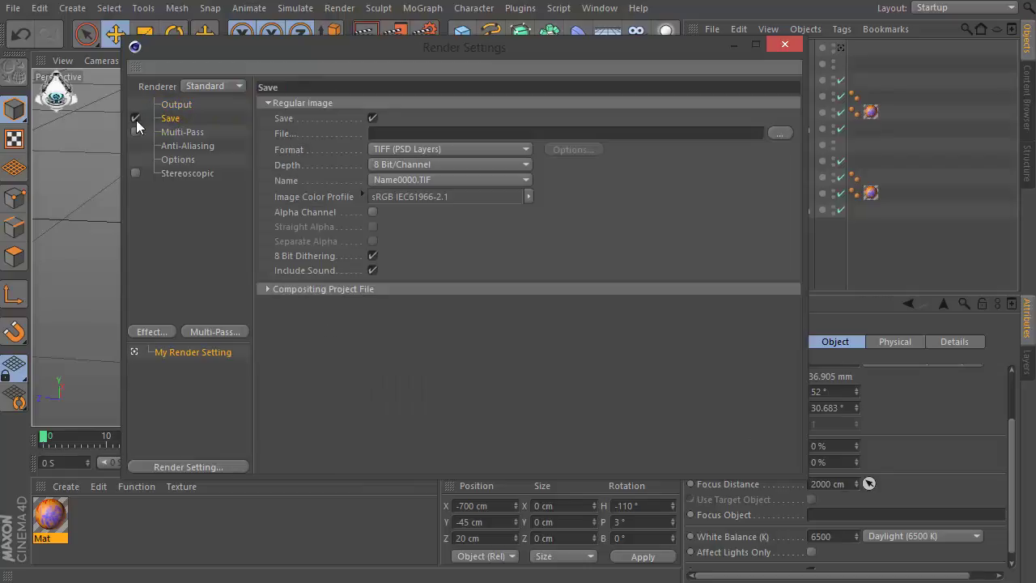
{"action": "left_click", "coordinate": [401, 151]}
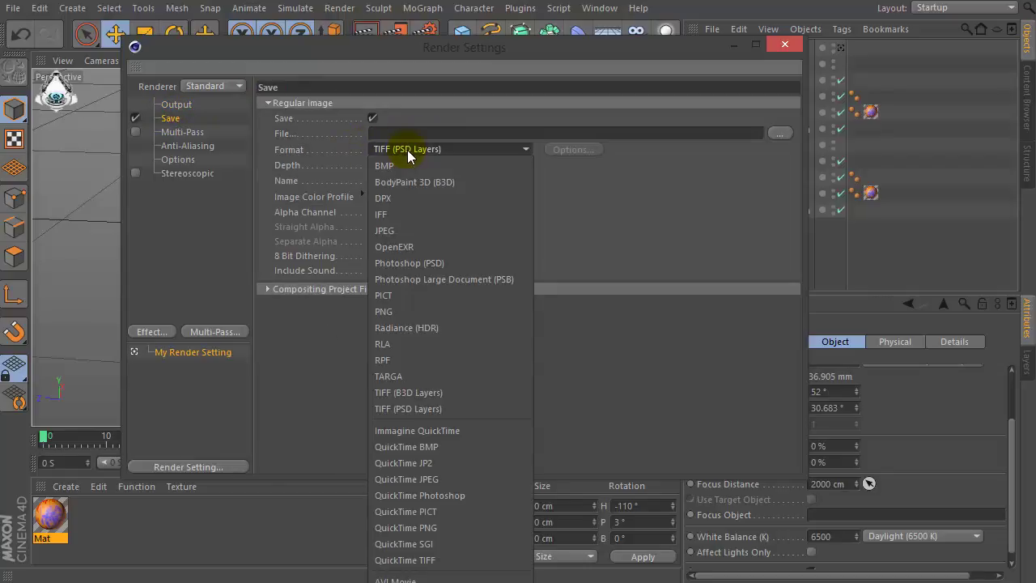
{"action": "left_click", "coordinate": [410, 312]}
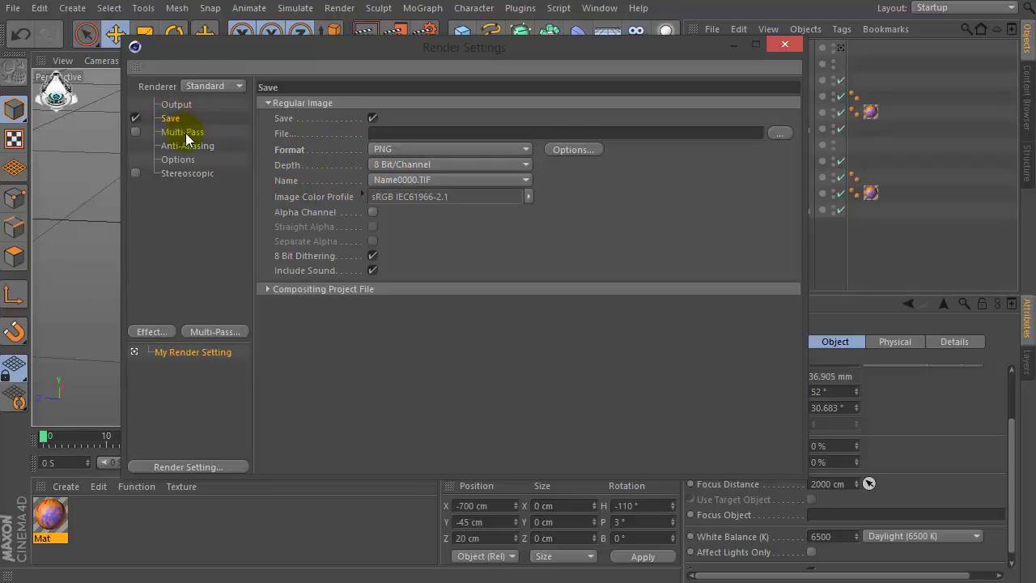
Switch the renderer to Physical and enable depth of field in its settings
{"action": "left_click", "coordinate": [200, 86]}
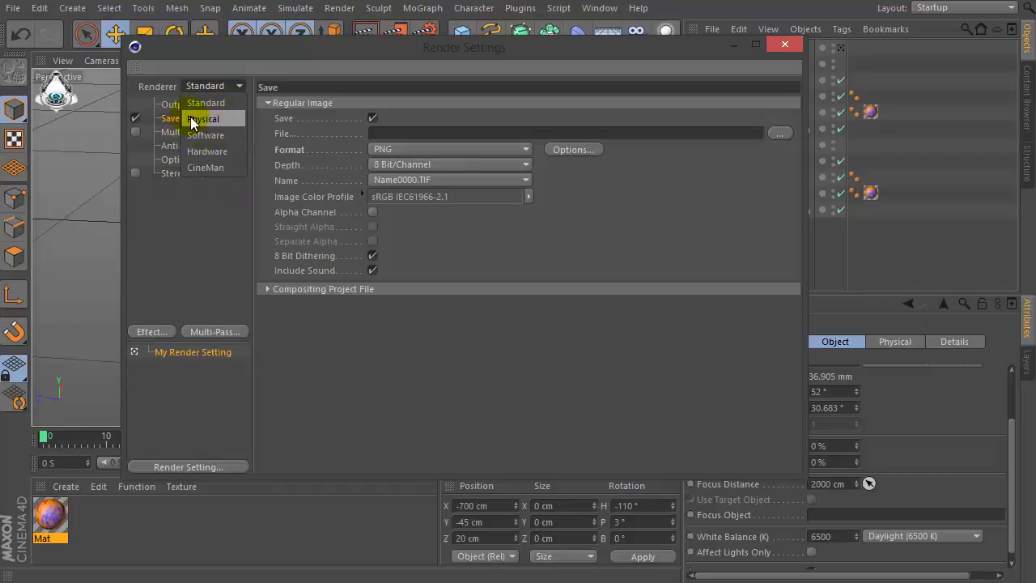
{"action": "left_click", "coordinate": [218, 118]}
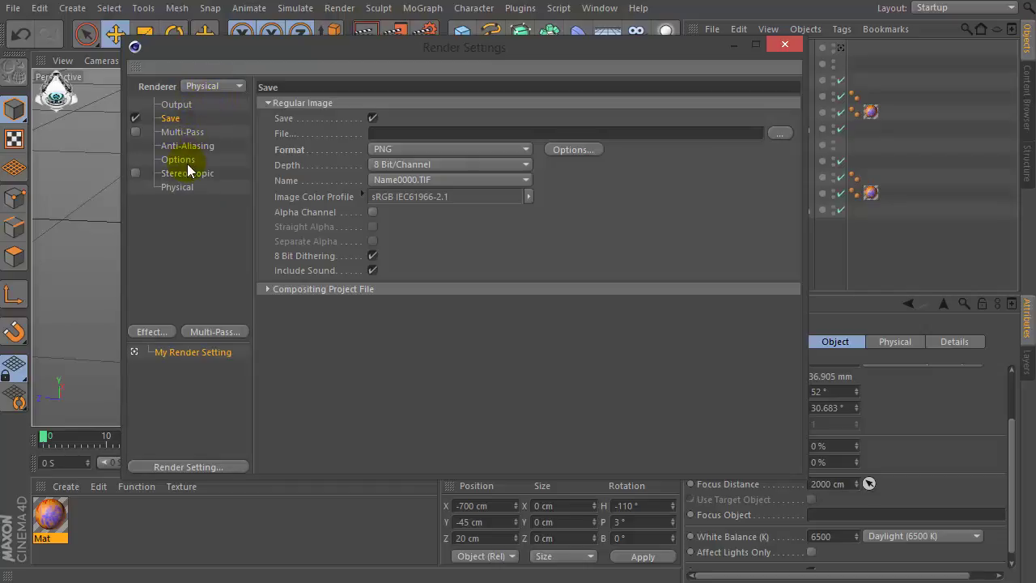
{"action": "left_click", "coordinate": [176, 187]}
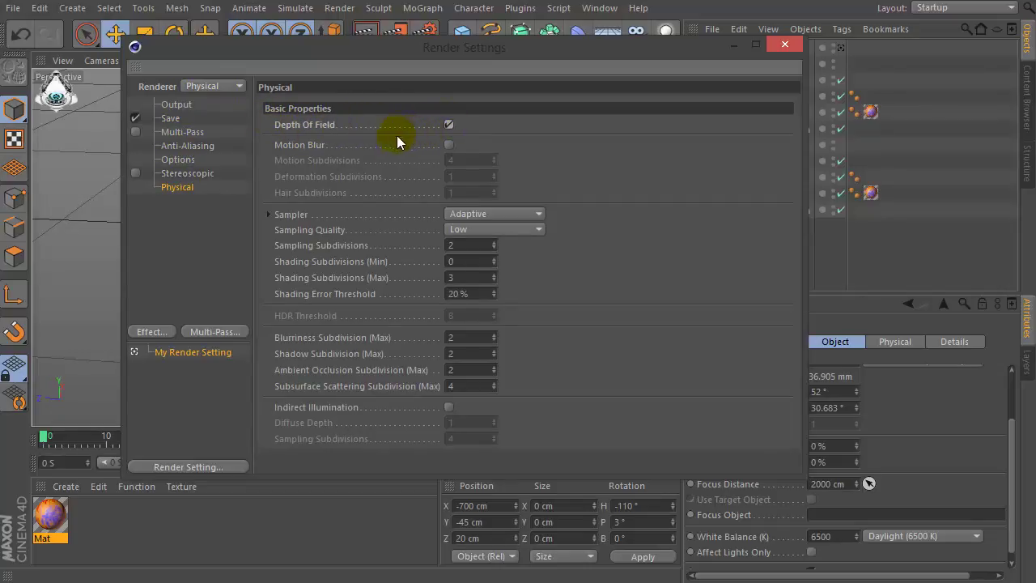
Keep the physical renderer's sampler on Adaptive and set its sampling quality to Medium
{"action": "left_click", "coordinate": [468, 214]}
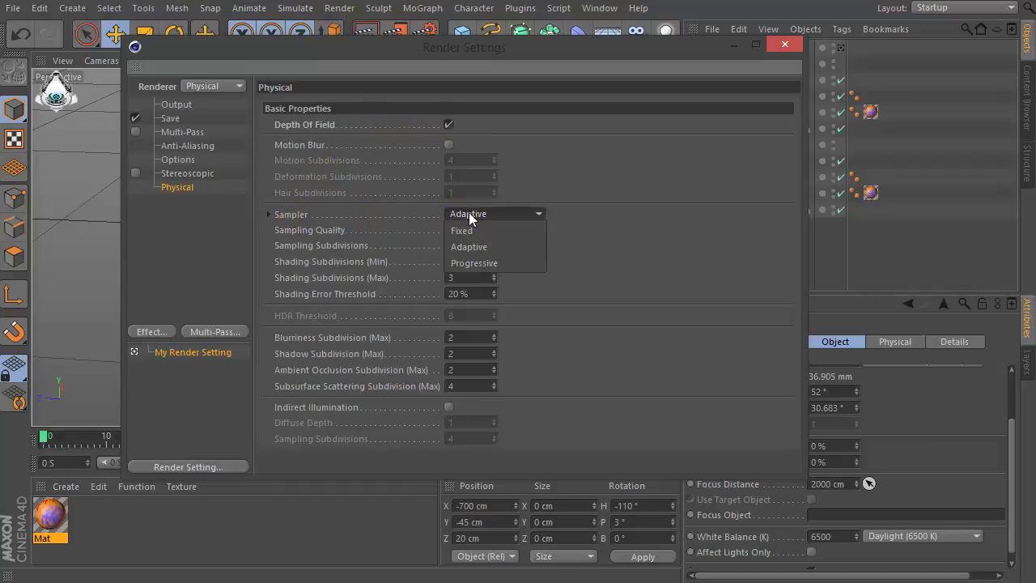
{"action": "left_click", "coordinate": [464, 212]}
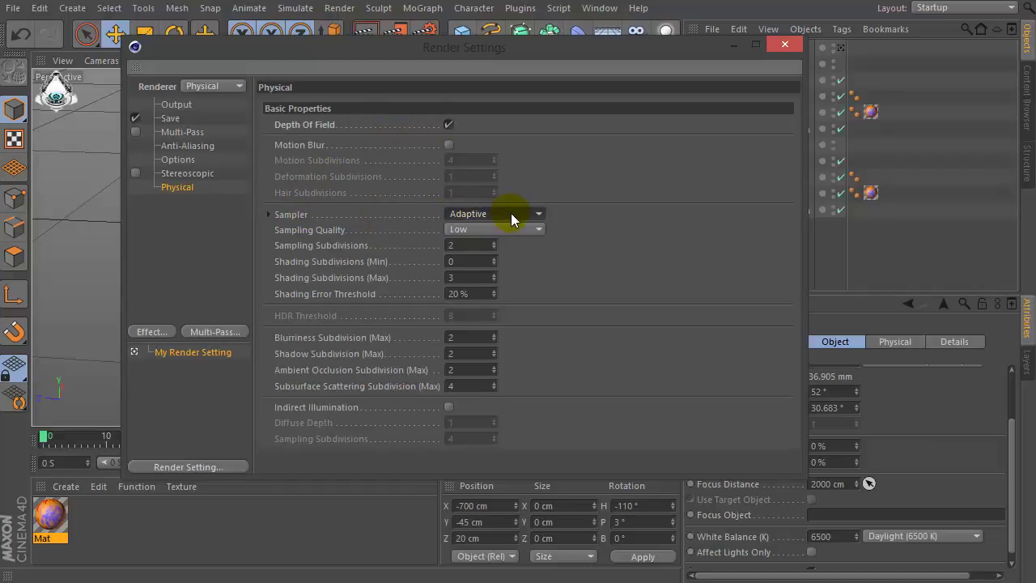
{"action": "left_click", "coordinate": [458, 230]}
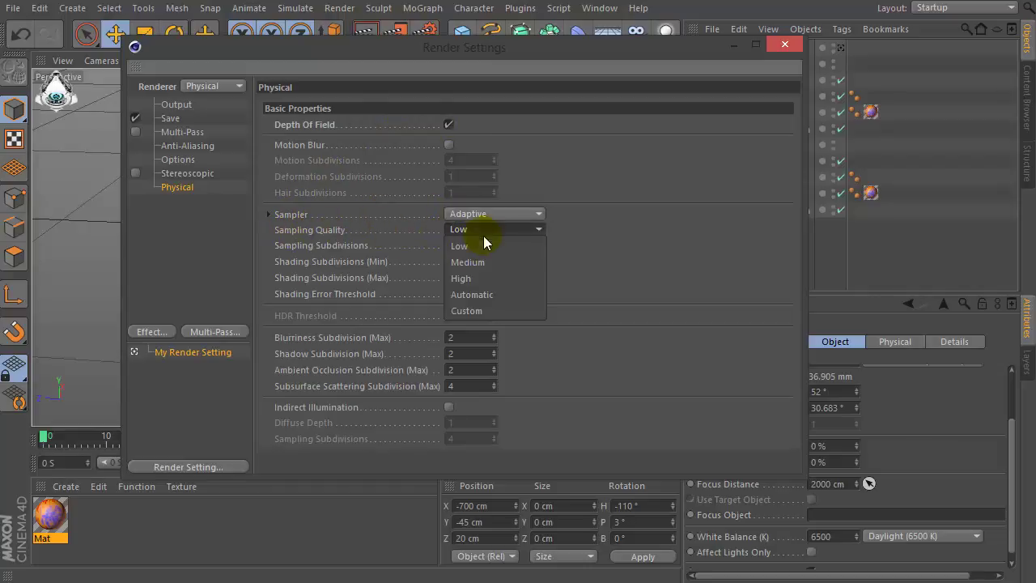
{"action": "left_click", "coordinate": [477, 278]}
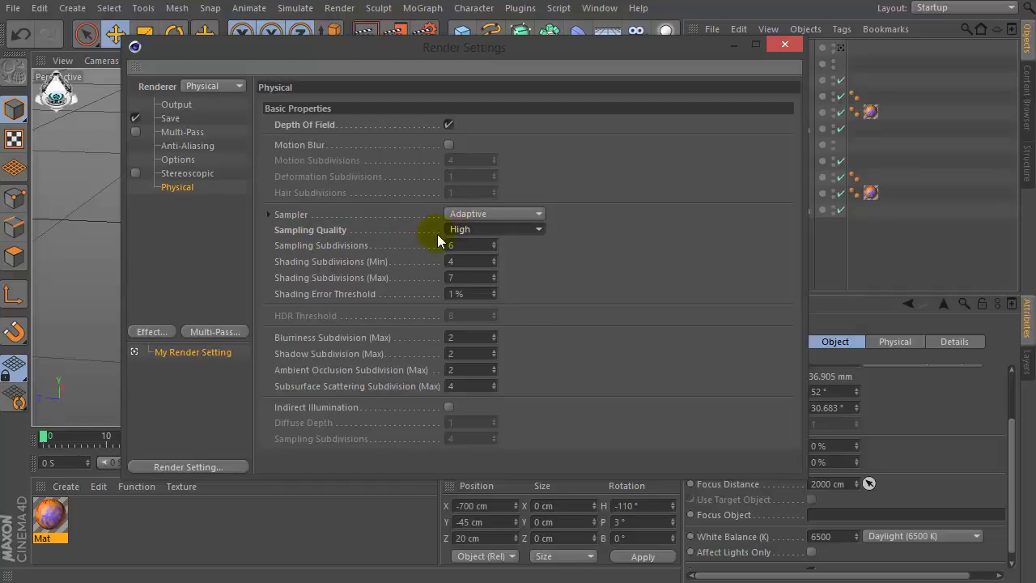
{"action": "left_click", "coordinate": [472, 229]}
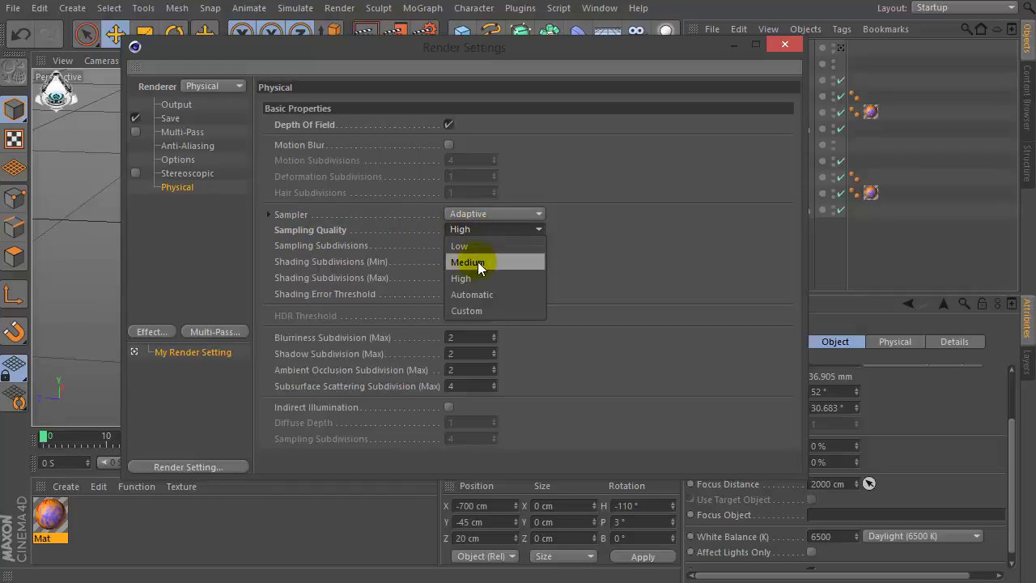
{"action": "left_click", "coordinate": [449, 262]}
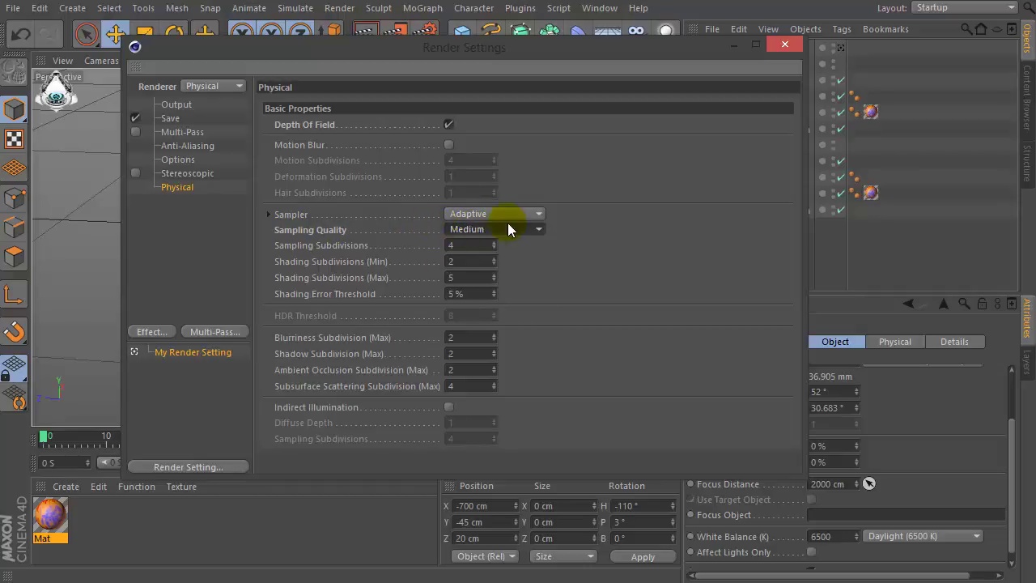
{"action": "left_click", "coordinate": [478, 244]}
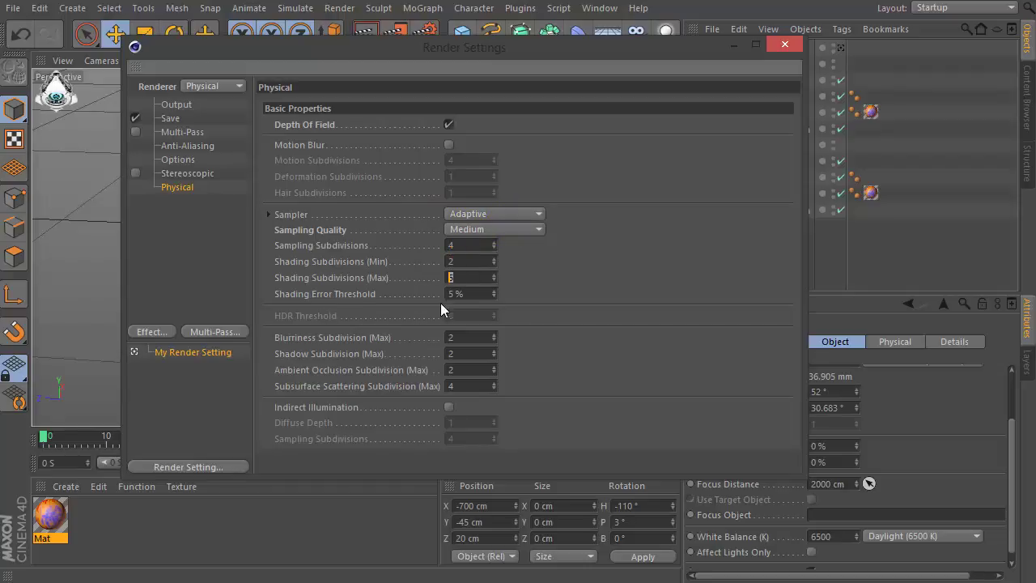
{"action": "key", "text": "Tab"}
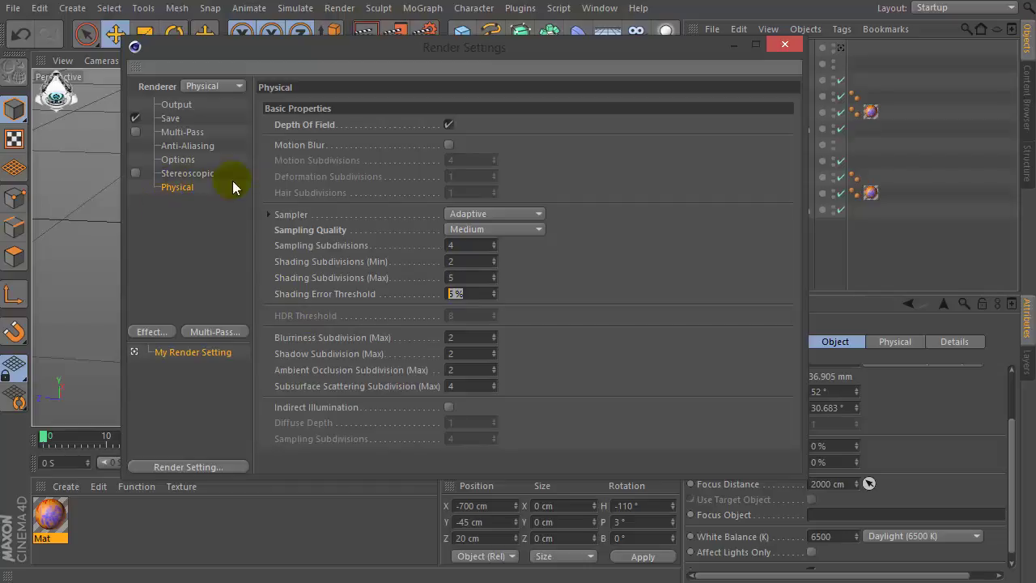
Review the save format and output dimensions, and close the render settings
{"action": "left_click", "coordinate": [178, 119]}
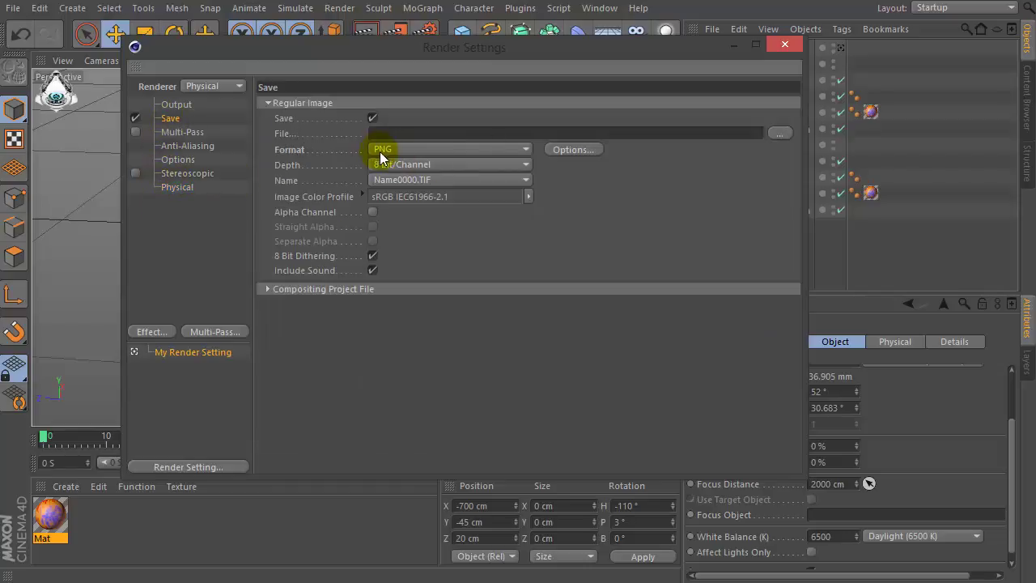
{"action": "left_click", "coordinate": [175, 105]}
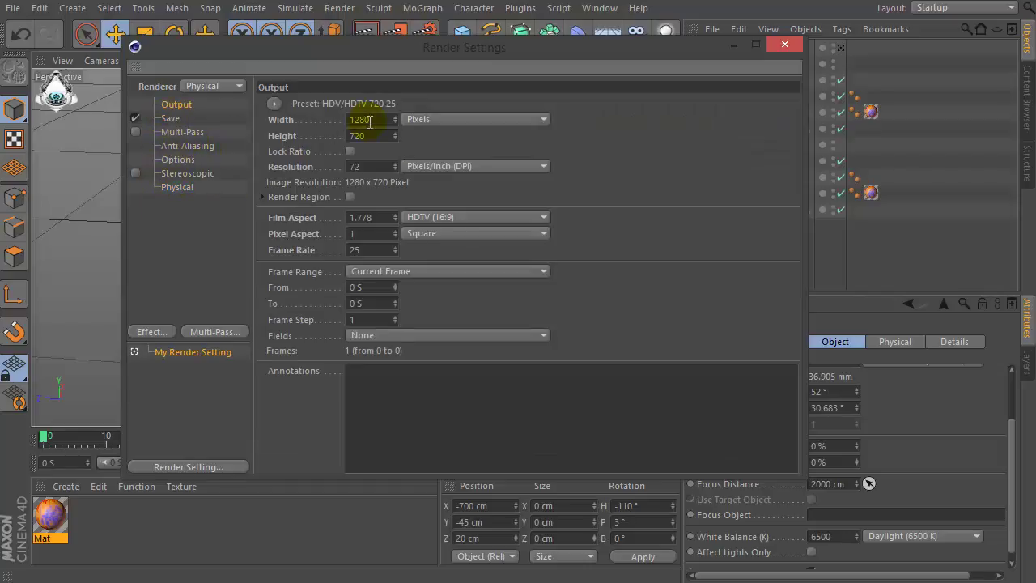
{"action": "key", "text": "Tab"}
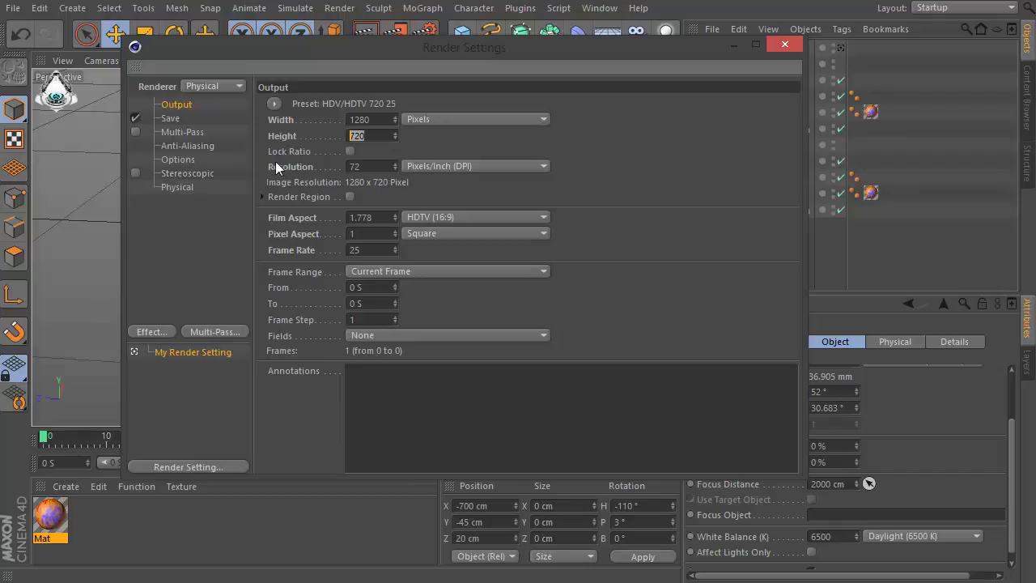
{"action": "left_click", "coordinate": [784, 46]}
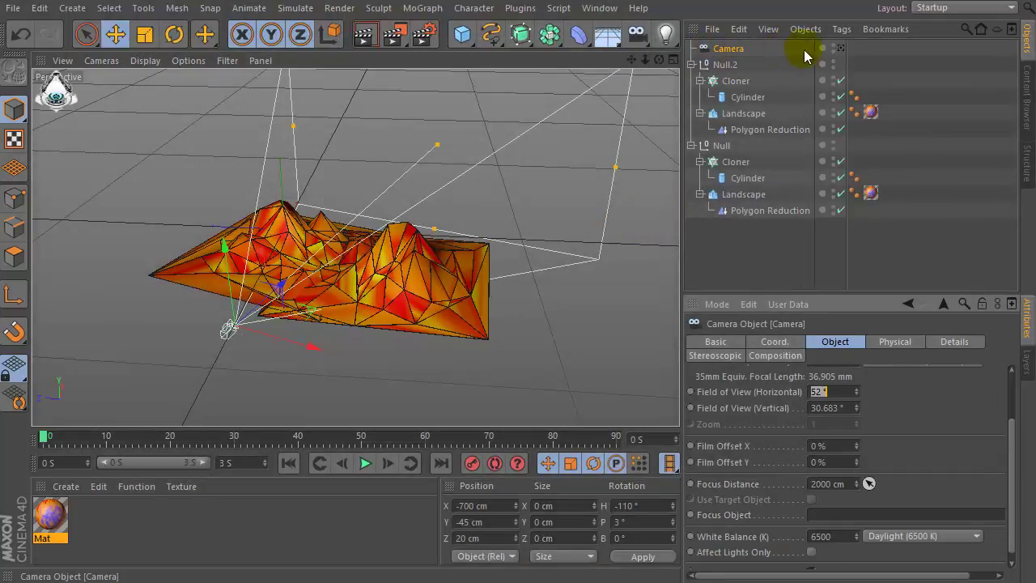
Look through the scene camera and set its focus distance to 700 cm
{"action": "left_click", "coordinate": [840, 49]}
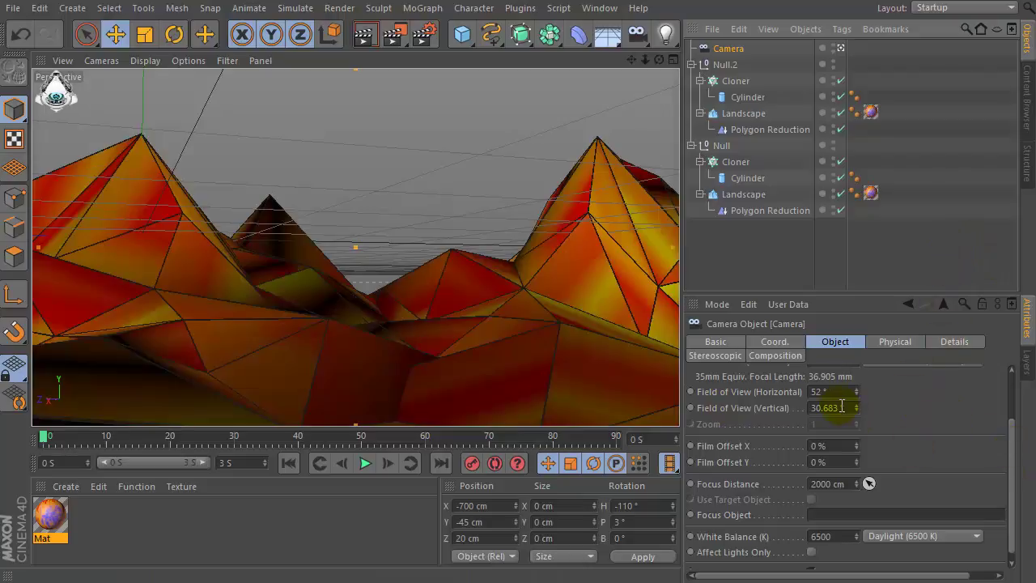
{"action": "left_click", "coordinate": [833, 483]}
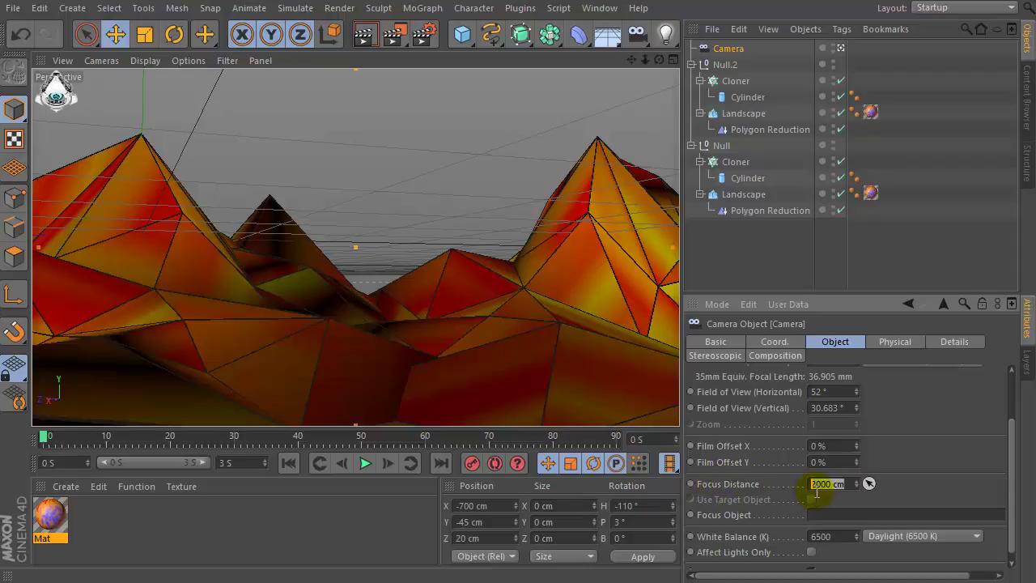
{"action": "type", "text": "700"}
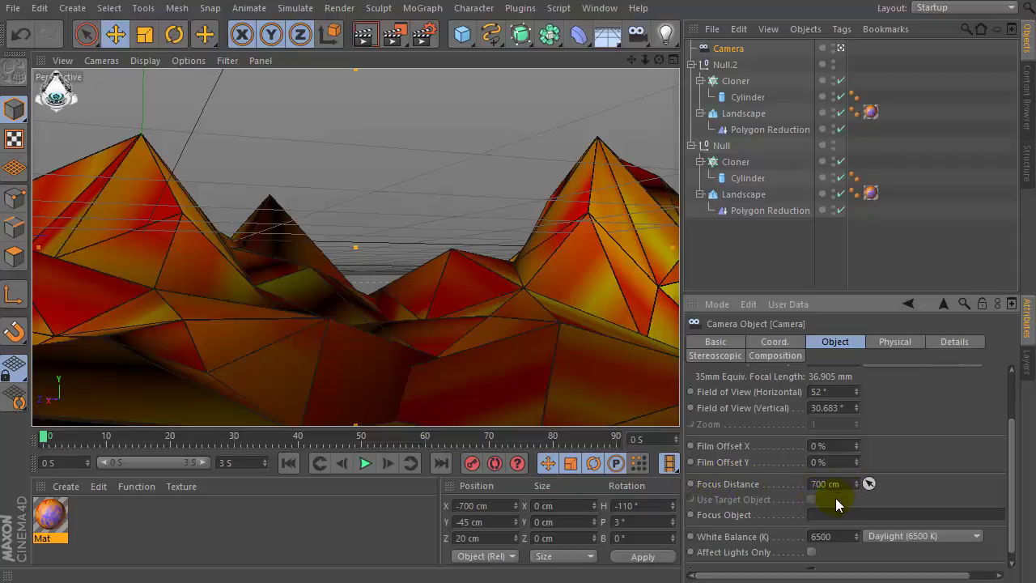
{"action": "left_click", "coordinate": [834, 484]}
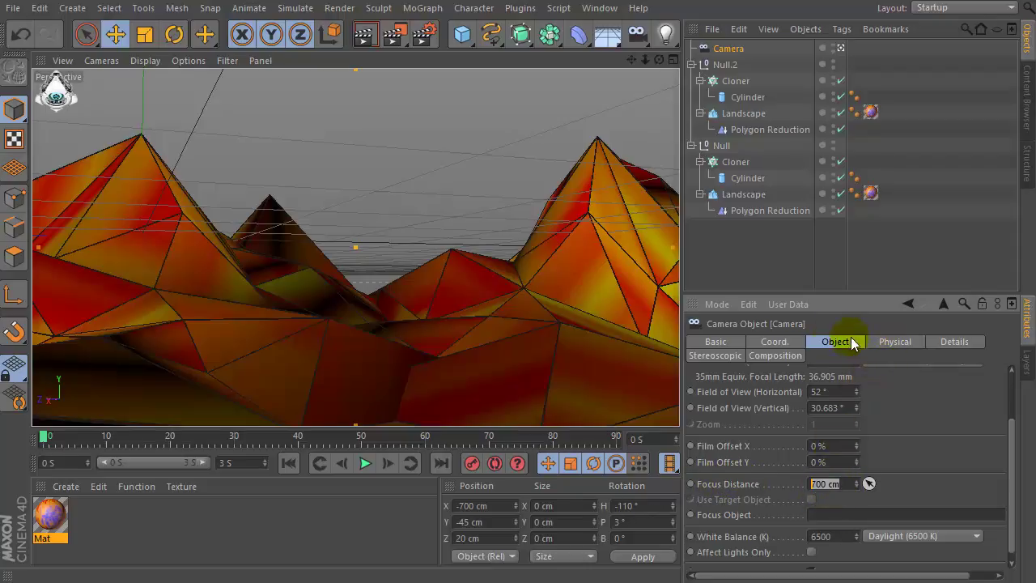
Try a focal length of 36 mm on the camera
{"action": "left_click_drag", "start_coordinate": [1010, 459], "coordinate": [1002, 385]}
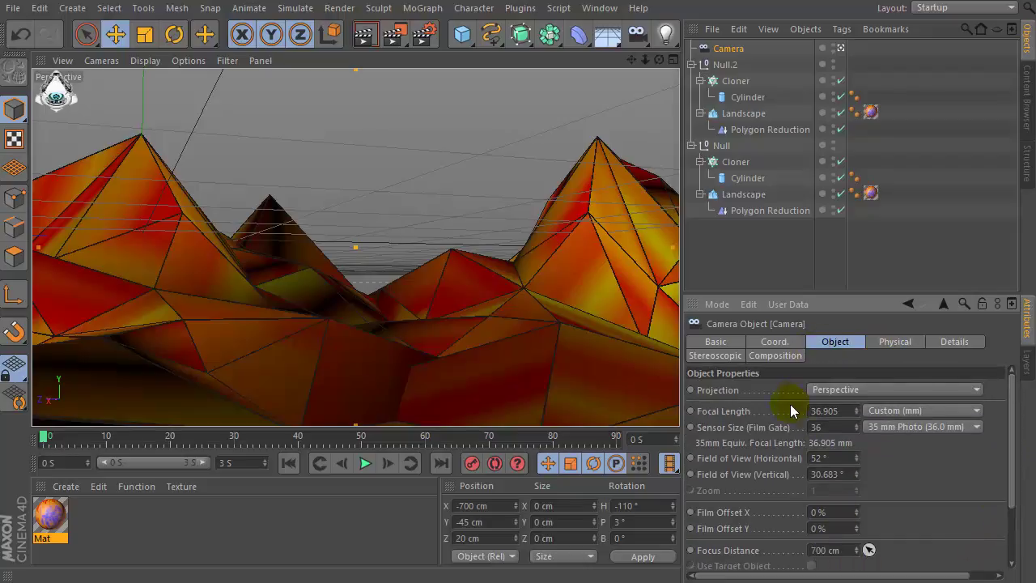
{"action": "left_click", "coordinate": [826, 411]}
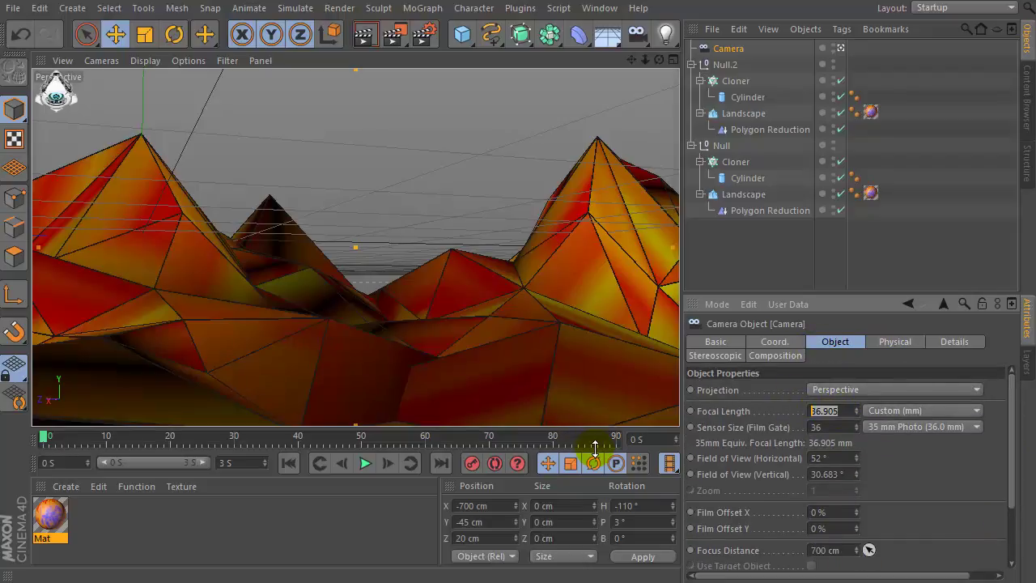
{"action": "type", "text": "36"}
{"action": "key", "text": "Return"}
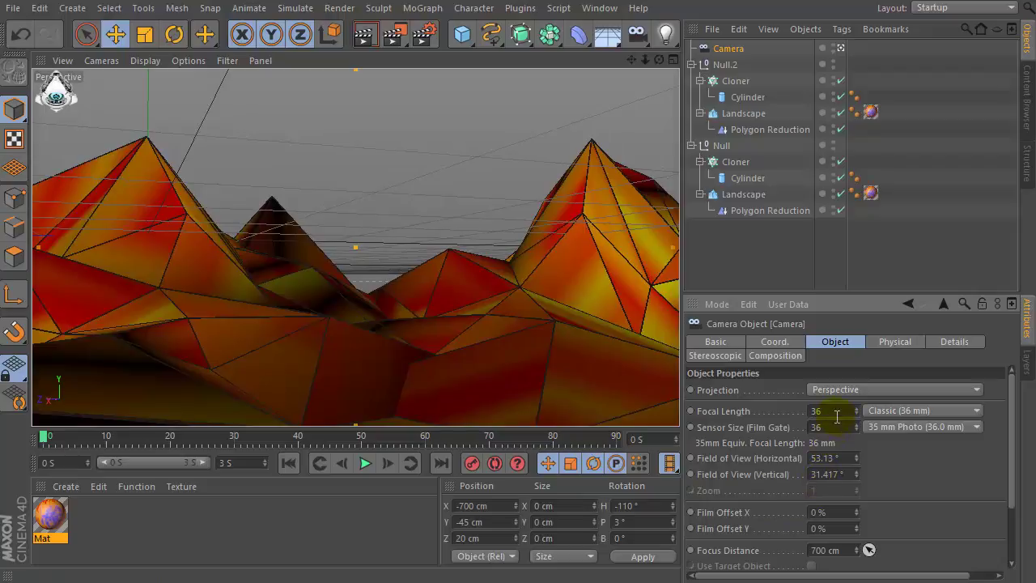
{"action": "left_click", "coordinate": [838, 427]}
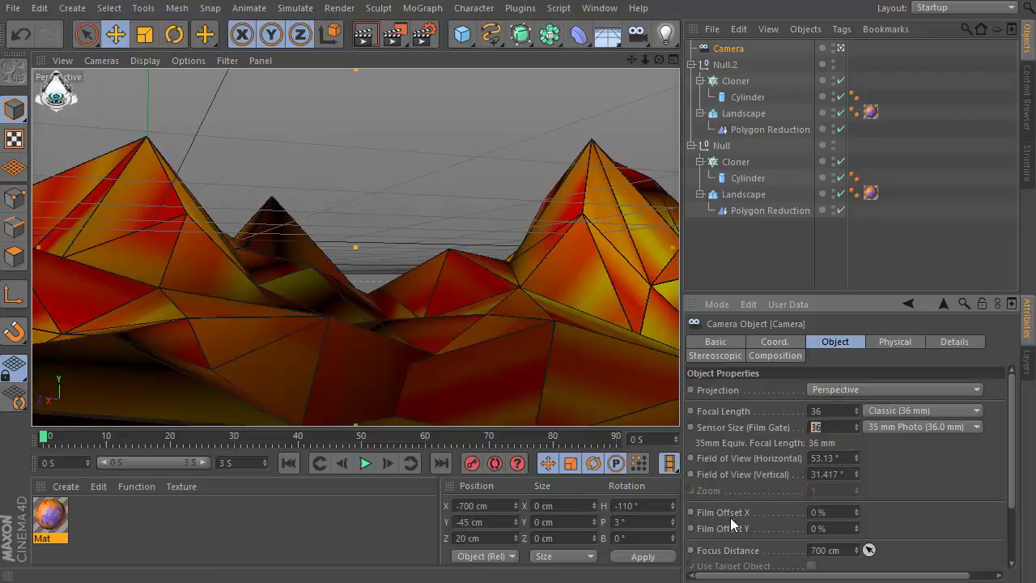
Set the camera's horizontal field of view back to 52°
{"action": "left_click", "coordinate": [845, 459]}
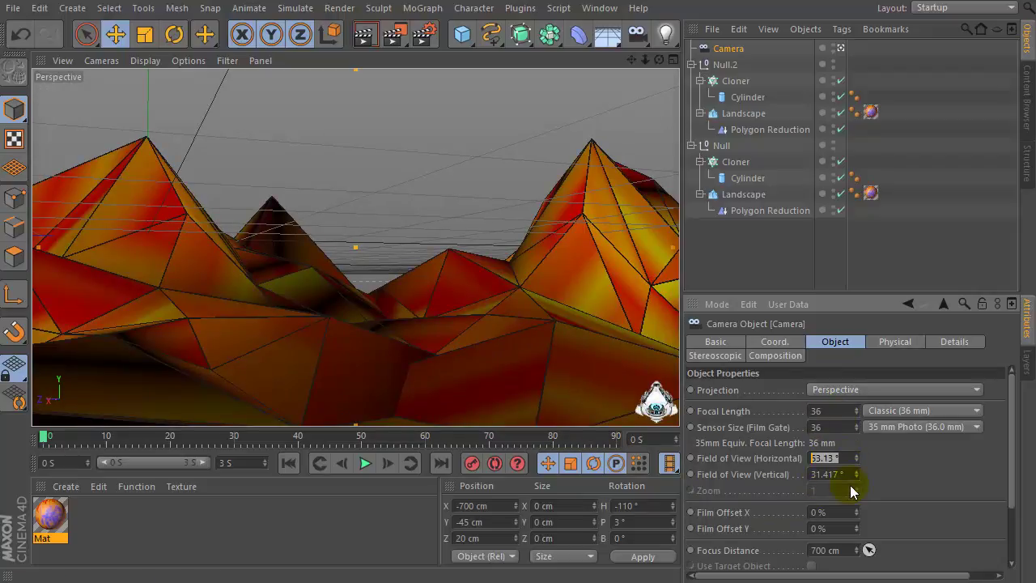
{"action": "type", "text": "52"}
{"action": "key", "text": "Return"}
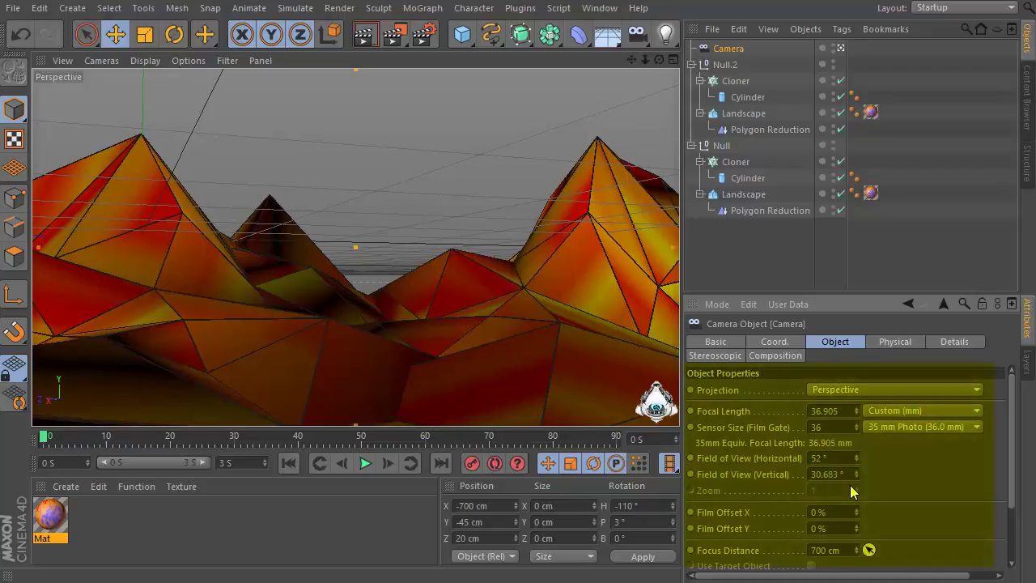
Set the camera's white balance to Shade (9000 K)
{"action": "left_click", "coordinate": [842, 475]}
{"action": "scroll", "coordinate": [897, 543], "scroll_direction": "down", "scroll_amount": 3}
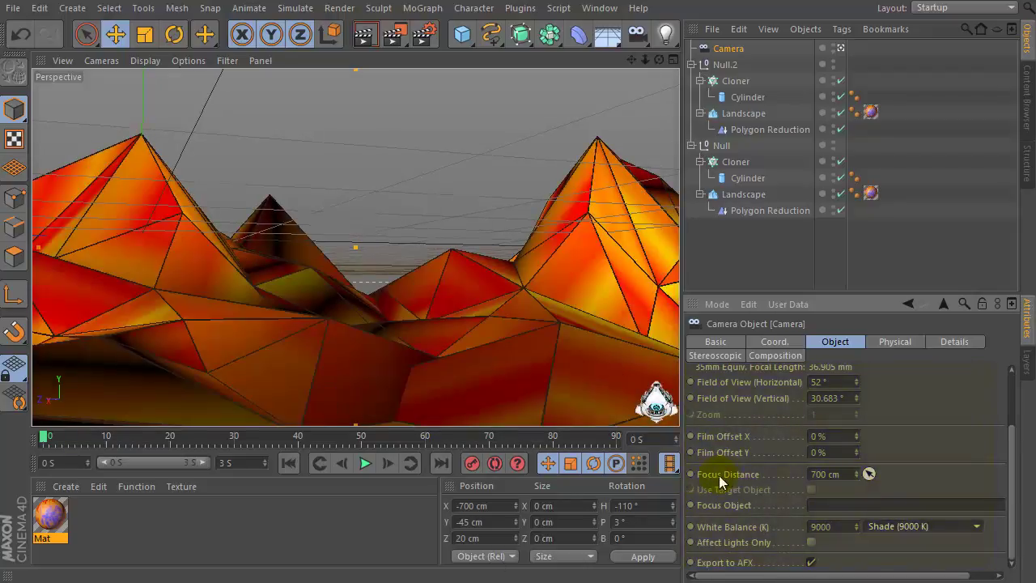
{"action": "left_click", "coordinate": [813, 475]}
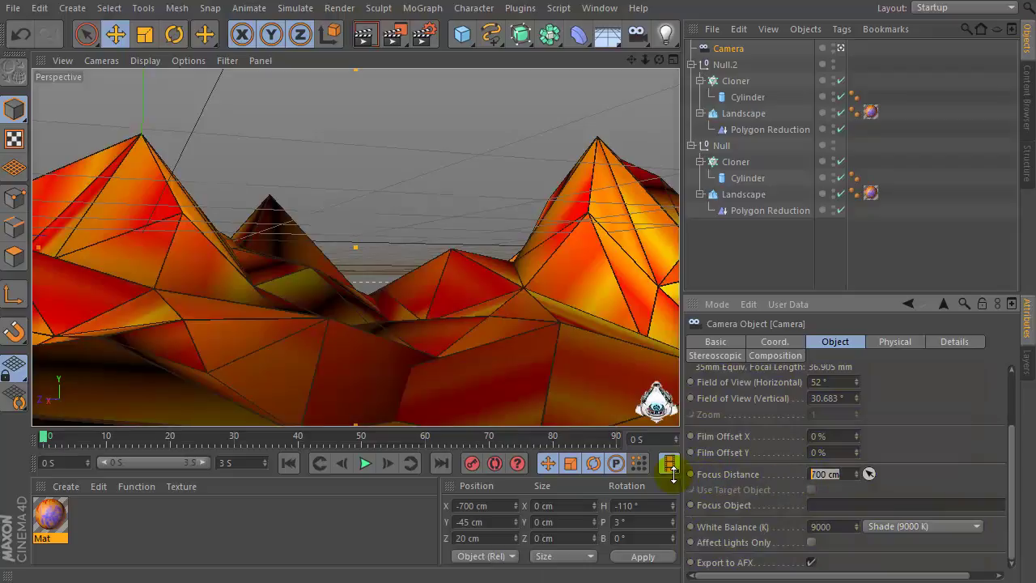
Enable the Movie Camera option in the camera's physical properties and set its F-stop to 1
{"action": "left_click", "coordinate": [897, 343]}
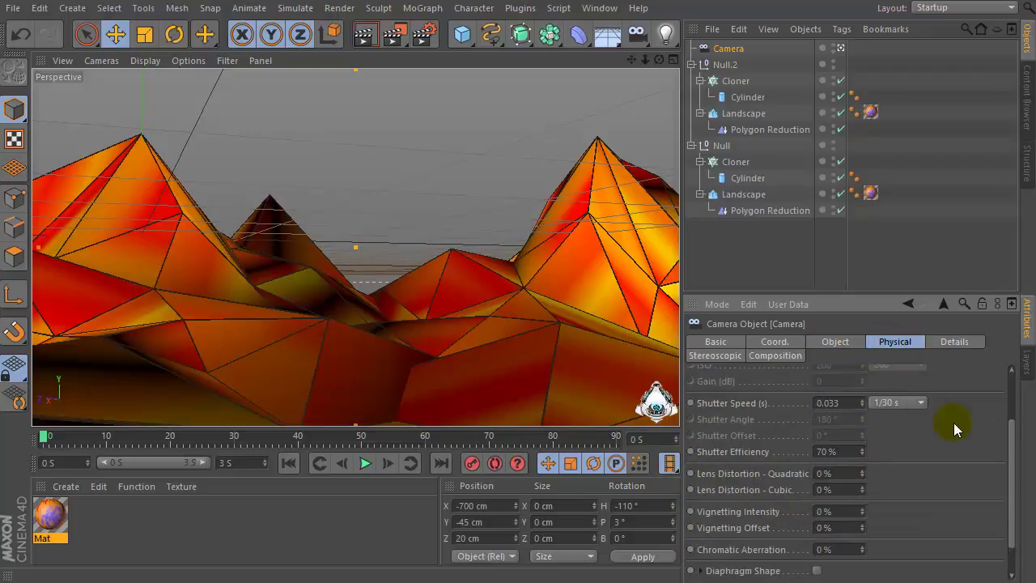
{"action": "left_click_drag", "start_coordinate": [1010, 445], "coordinate": [992, 369]}
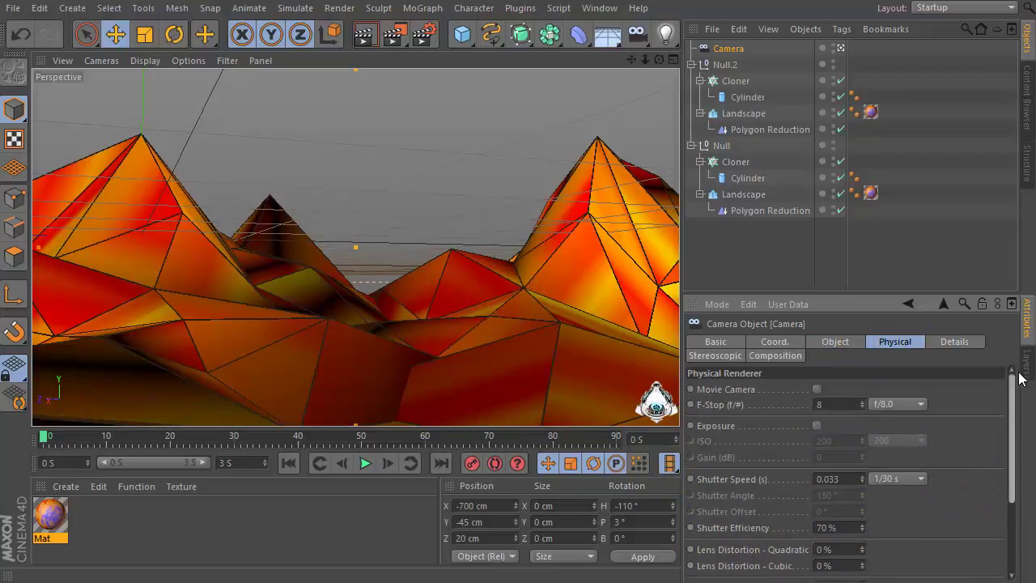
{"action": "left_click", "coordinate": [817, 390]}
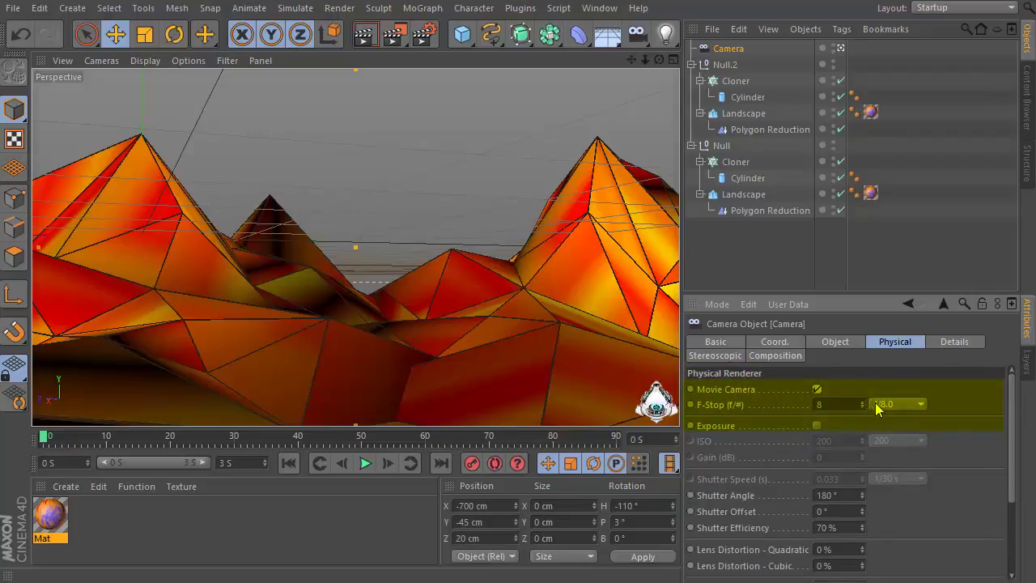
{"action": "left_click", "coordinate": [838, 404]}
{"action": "type", "text": "1"}
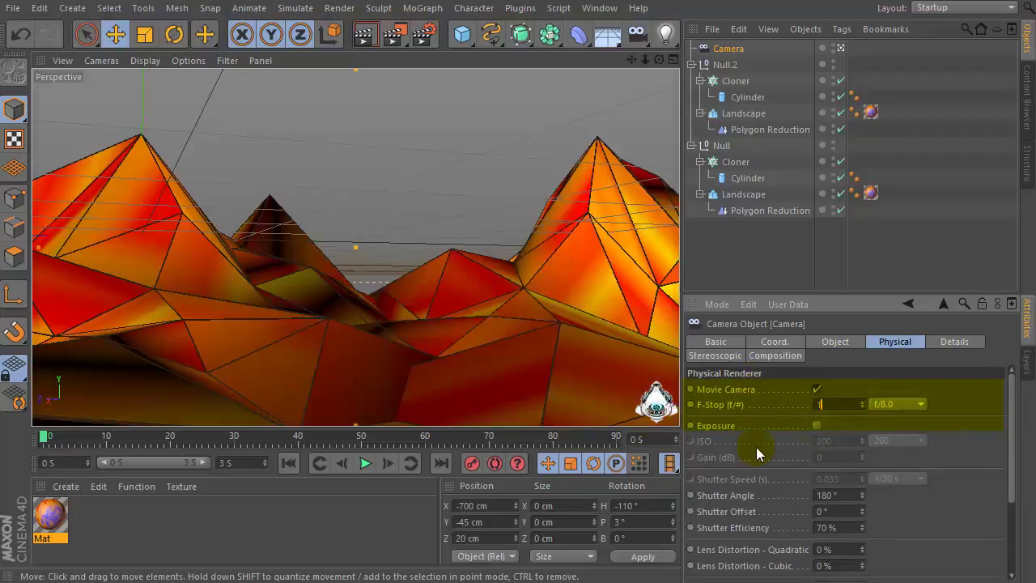
{"action": "key", "text": "Return"}
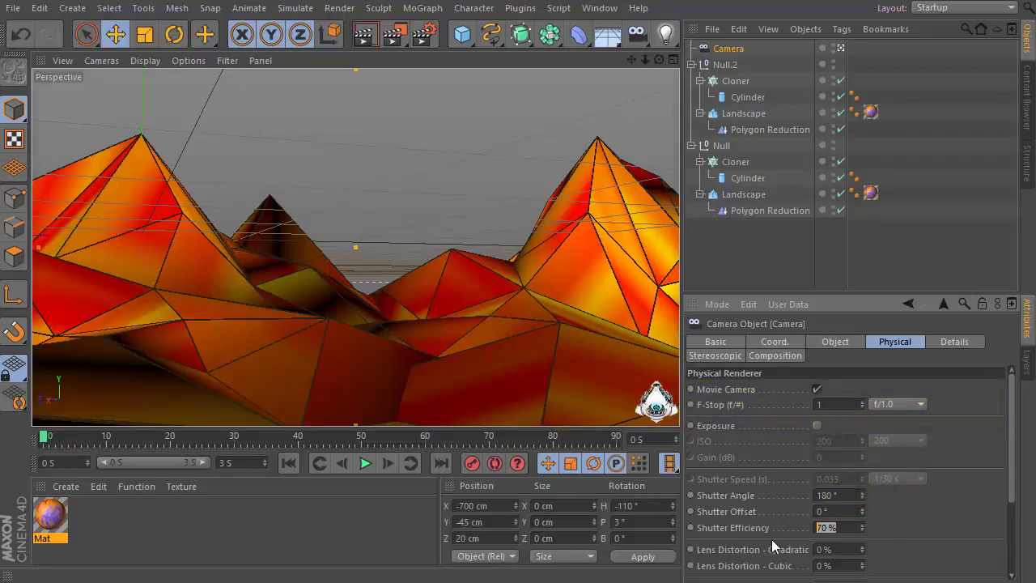
{"action": "left_click_drag", "start_coordinate": [1008, 446], "coordinate": [1018, 405]}
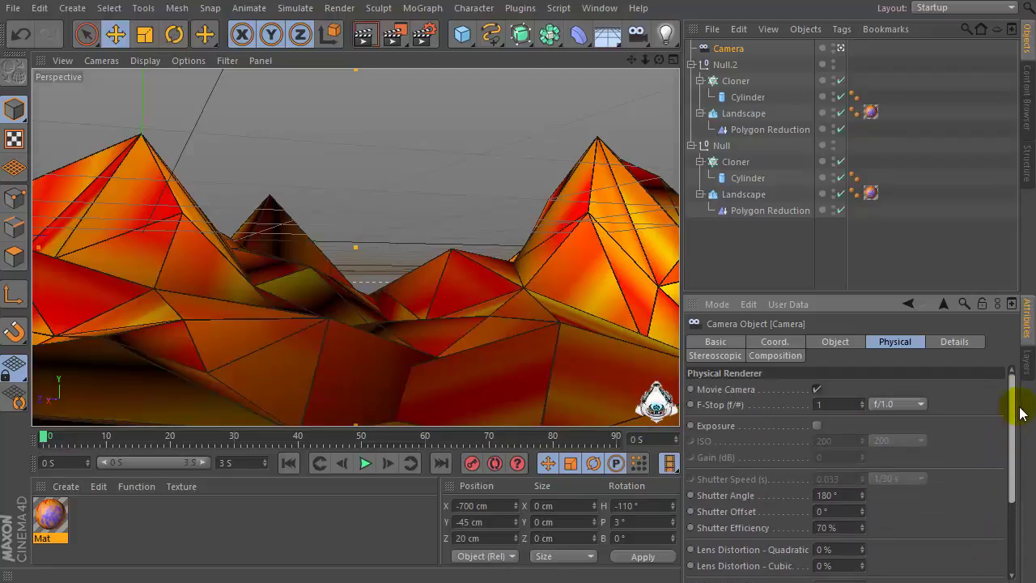
{"action": "left_click", "coordinate": [832, 404]}
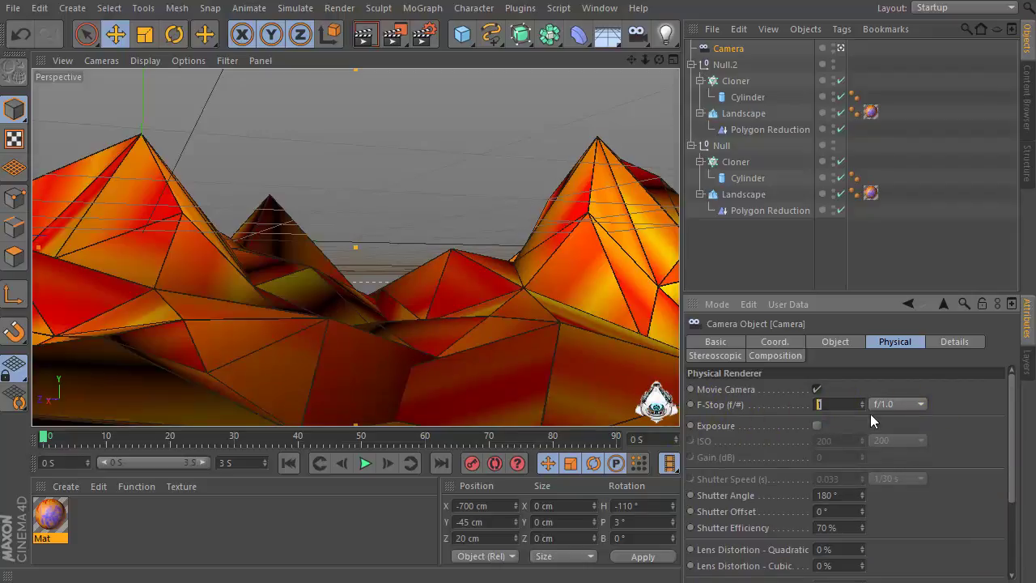
{"action": "left_click", "coordinate": [837, 403]}
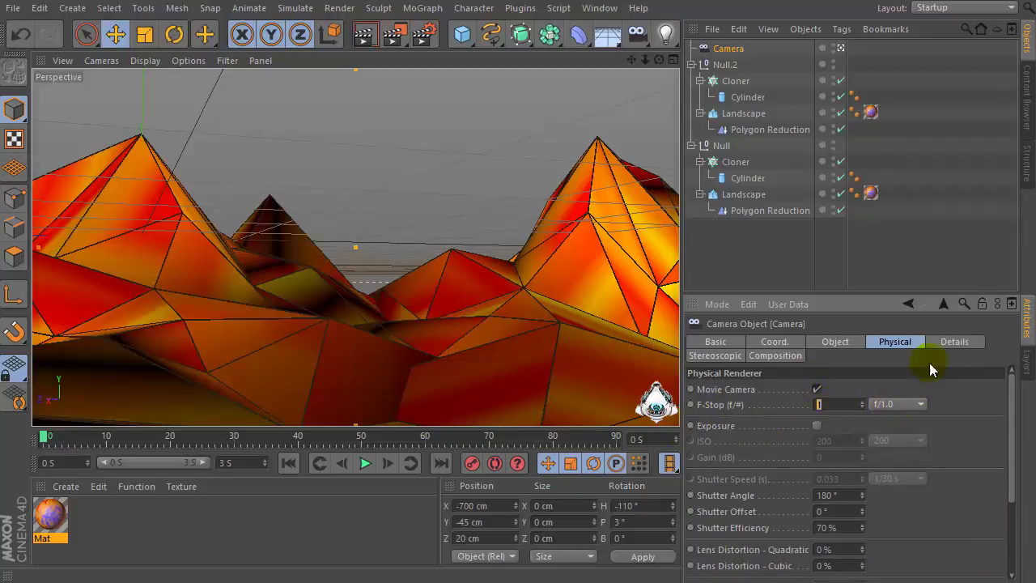
Enable far clipping in the camera's detail properties
{"action": "left_click", "coordinate": [955, 343]}
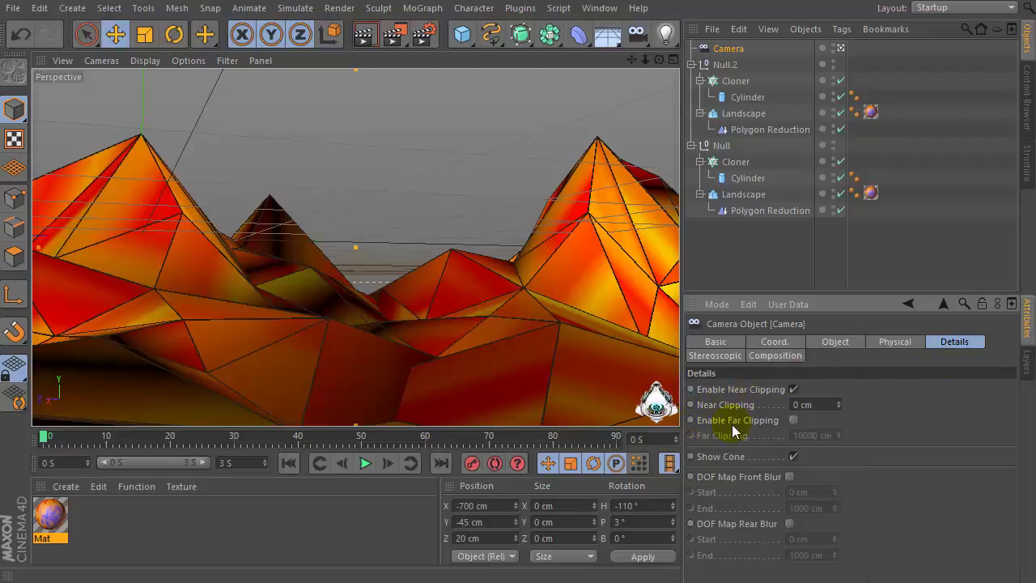
{"action": "left_click", "coordinate": [792, 420]}
{"action": "mouse_move", "coordinate": [767, 427]}
{"action": "left_mouse_down"}
{"action": "mouse_move", "coordinate": [705, 398]}
{"action": "mouse_move", "coordinate": [773, 393]}
{"action": "mouse_move", "coordinate": [735, 422]}
{"action": "mouse_move", "coordinate": [843, 424]}
{"action": "left_mouse_up"}
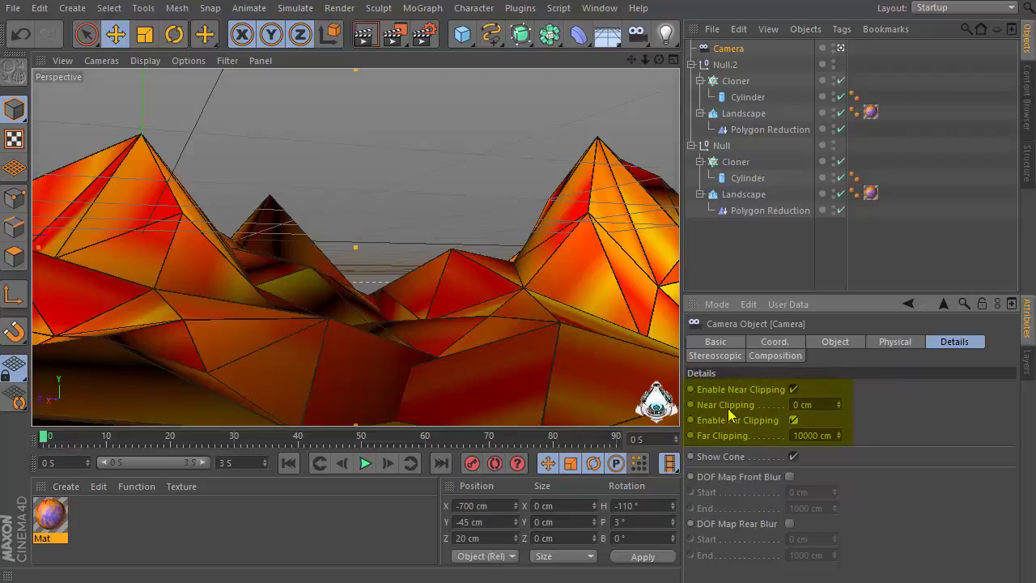
Set the camera's focal length to 36 mm and open its focus distance value for editing
{"action": "left_click", "coordinate": [893, 342]}
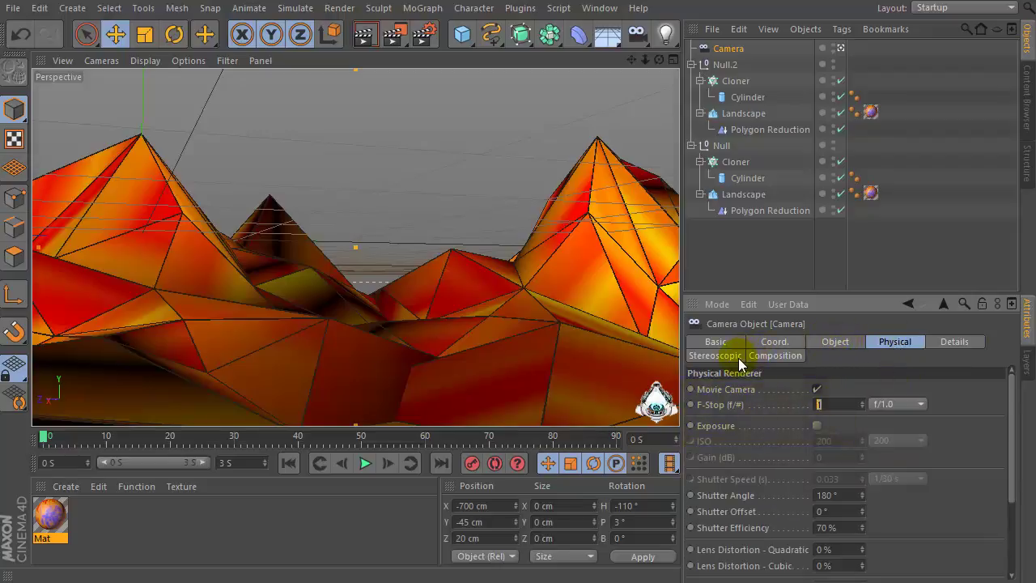
{"action": "left_click", "coordinate": [844, 340]}
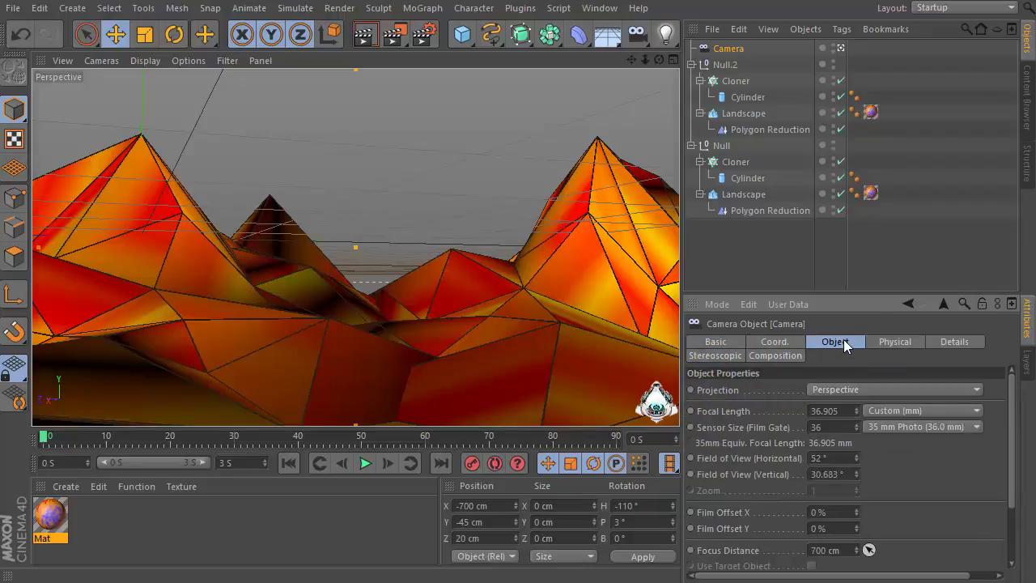
{"action": "left_click", "coordinate": [840, 410]}
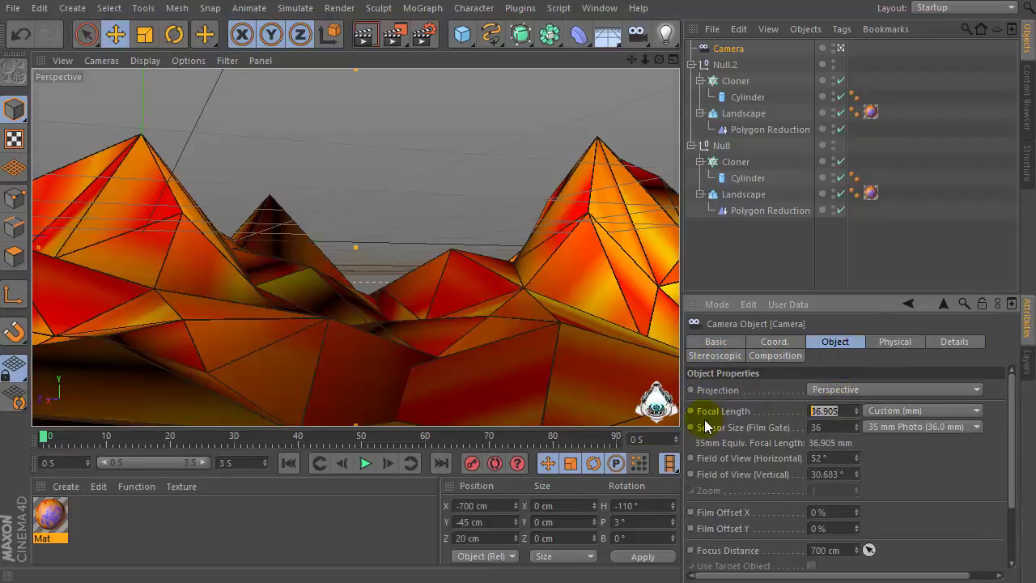
{"action": "type", "text": "36"}
{"action": "key", "text": "Return"}
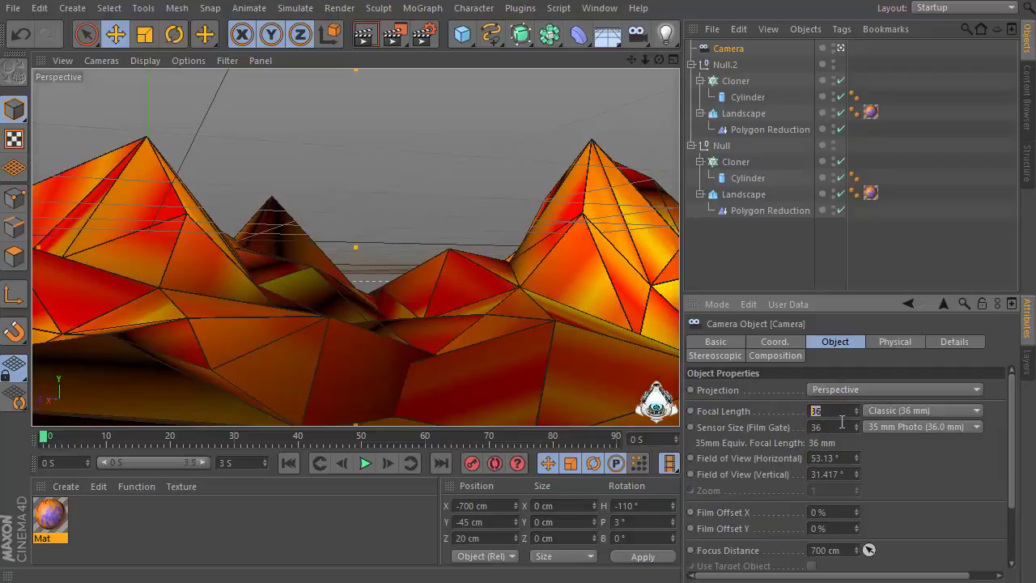
{"action": "left_click_drag", "start_coordinate": [1016, 445], "coordinate": [1017, 514]}
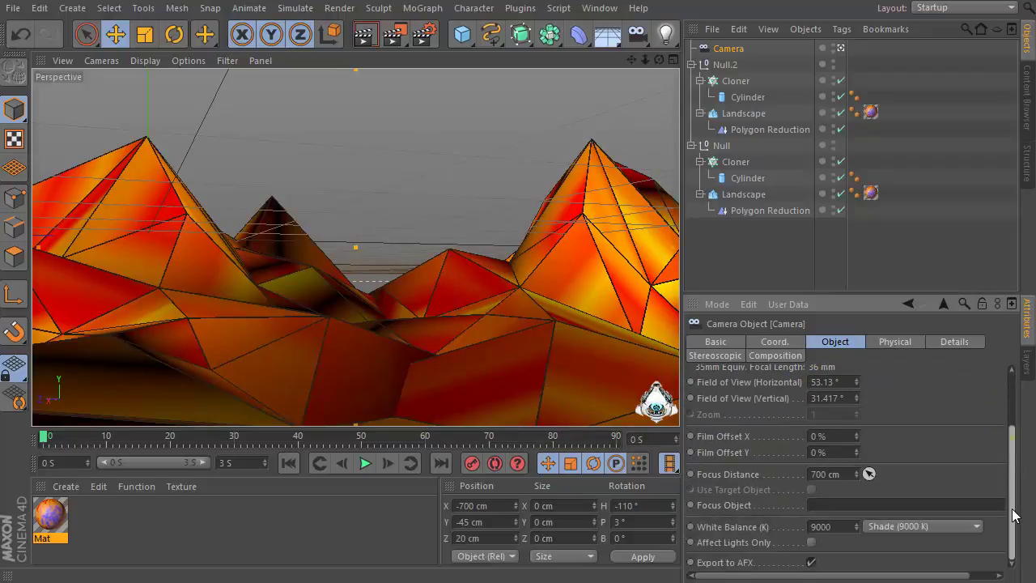
{"action": "left_click", "coordinate": [827, 474]}
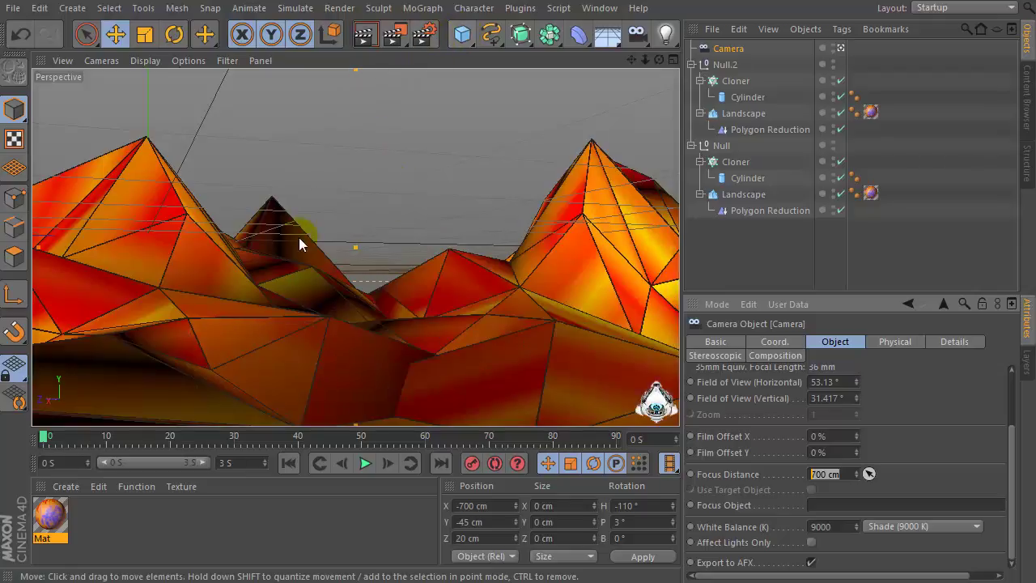
Create a new material, turn off its Color channel and turn on Luminance
{"action": "double_click", "coordinate": [122, 523]}
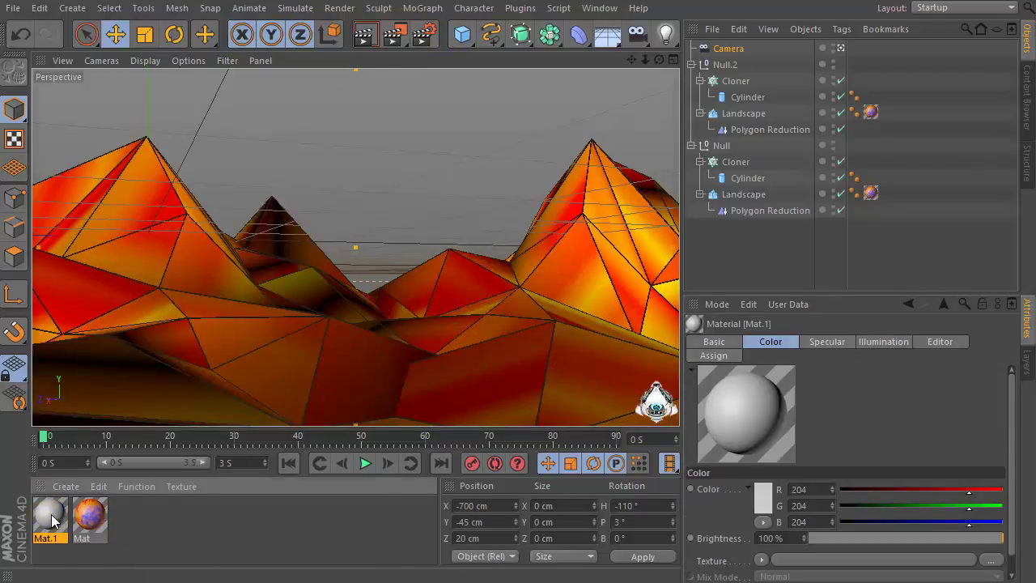
{"action": "double_click", "coordinate": [51, 514]}
{"action": "left_click_drag", "start_coordinate": [190, 25], "coordinate": [540, 62]}
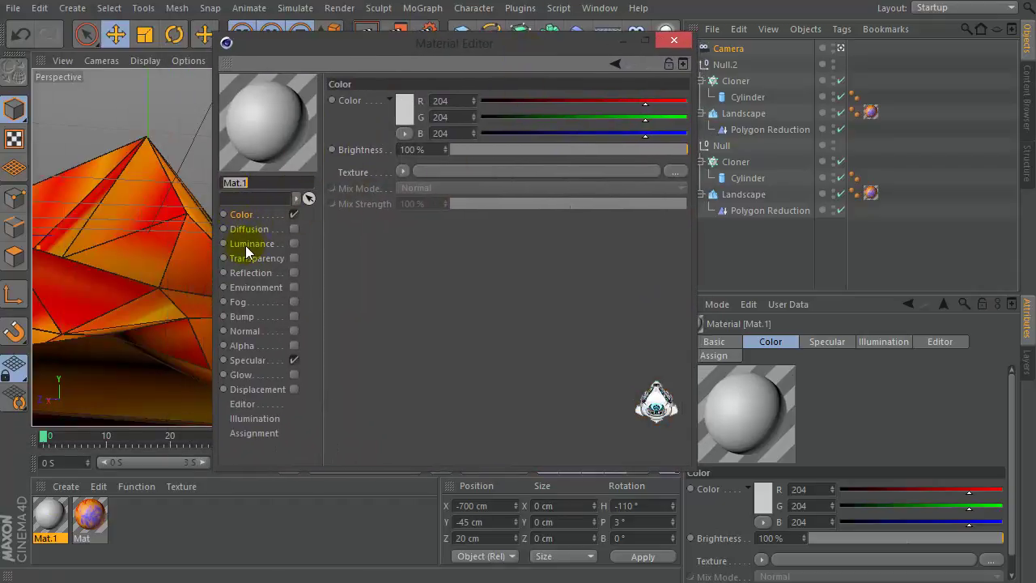
{"action": "left_click", "coordinate": [293, 214]}
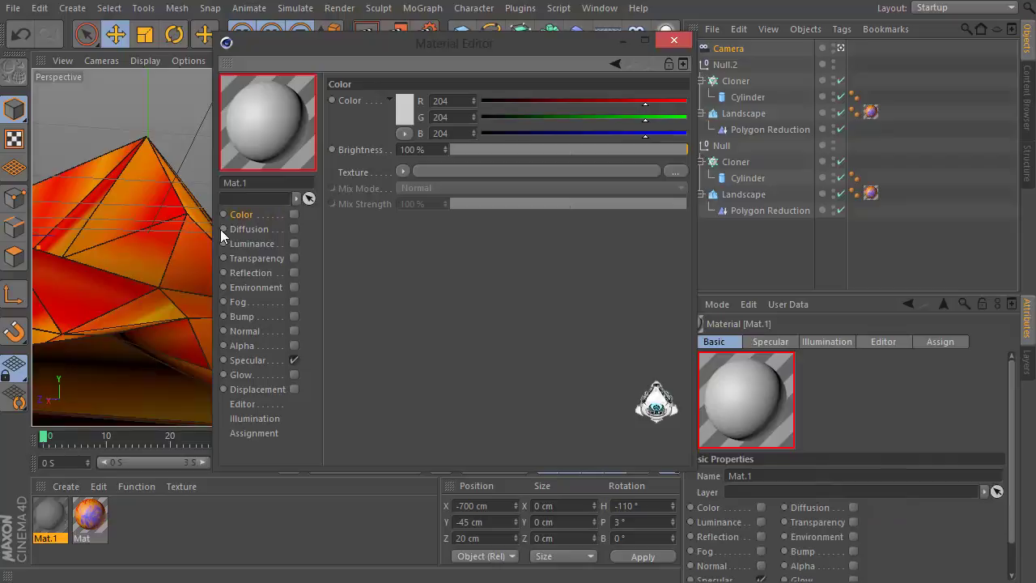
{"action": "left_click", "coordinate": [294, 244]}
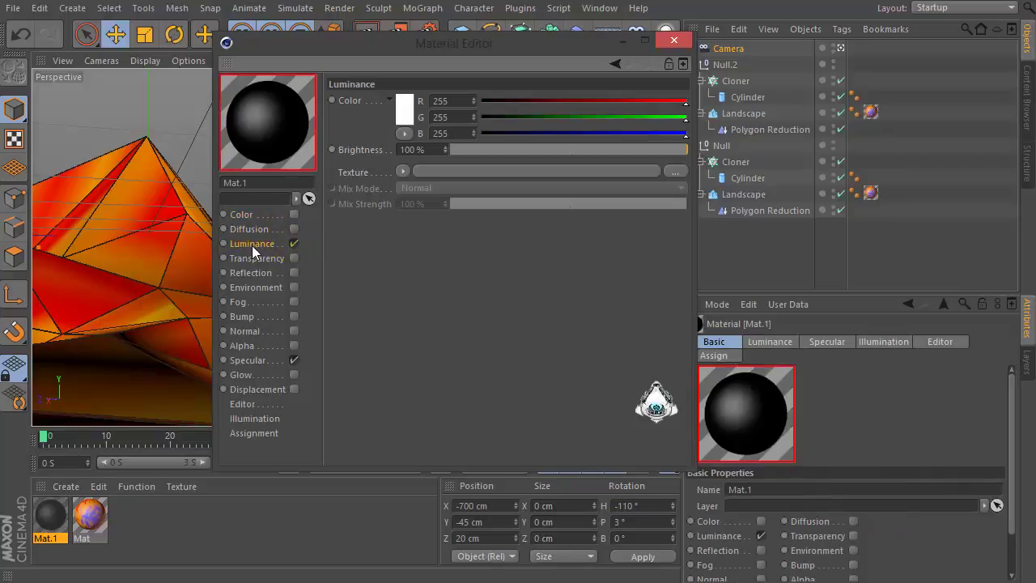
Set the new material's luminance color to a bright yellow-green (R 221, G 255, B 0)
{"action": "left_click", "coordinate": [397, 102]}
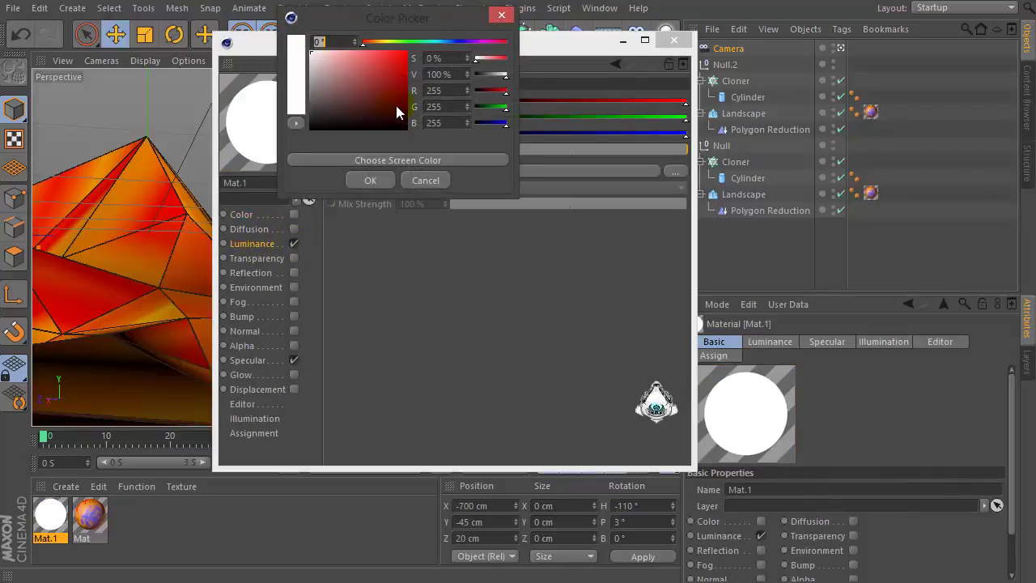
{"action": "left_click", "coordinate": [391, 42]}
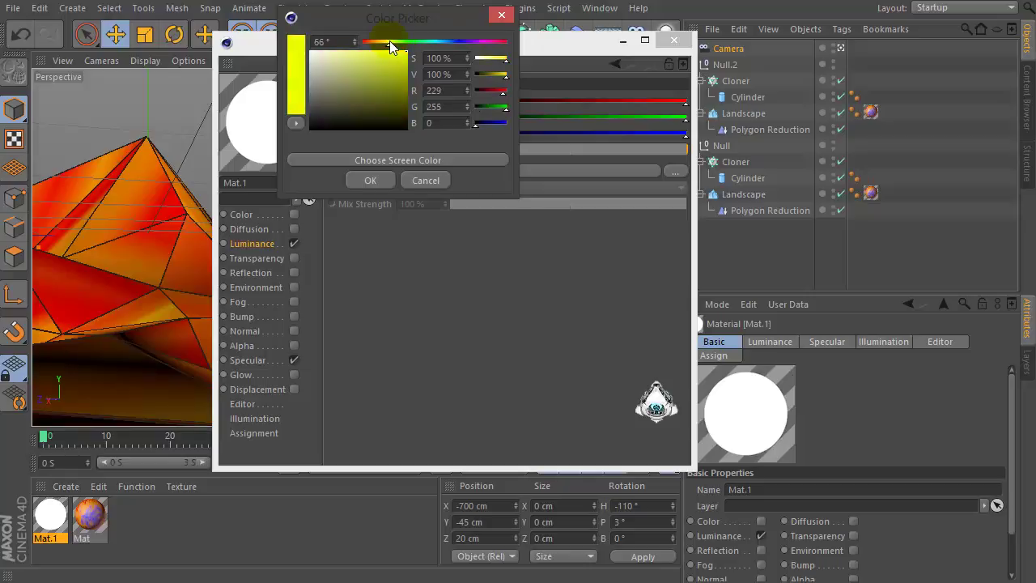
{"action": "left_click", "coordinate": [370, 180]}
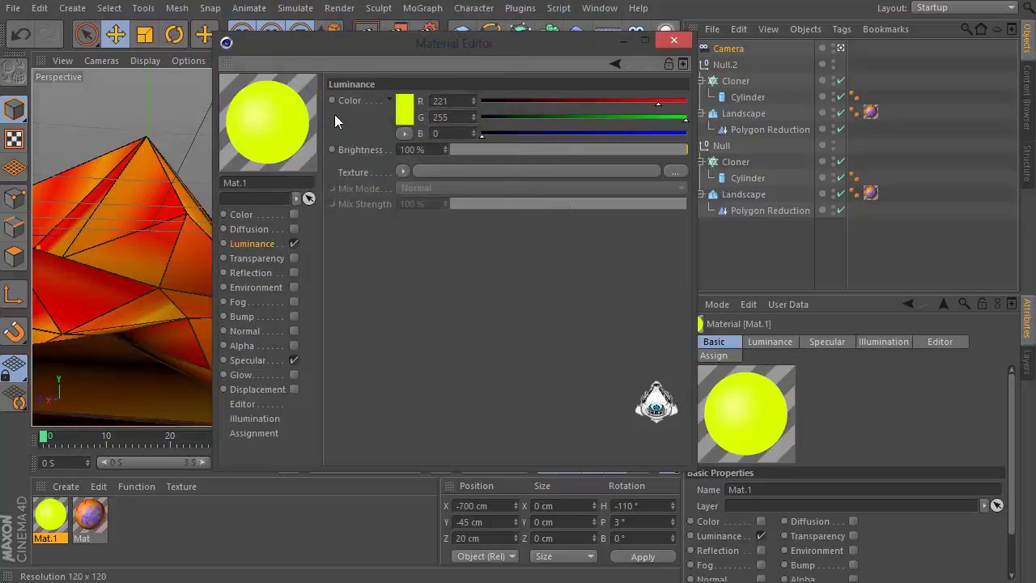
Turn off the material's Specular channel and enable Glow with an outer strength of 100% and a radius of 15 cm
{"action": "left_click", "coordinate": [294, 360]}
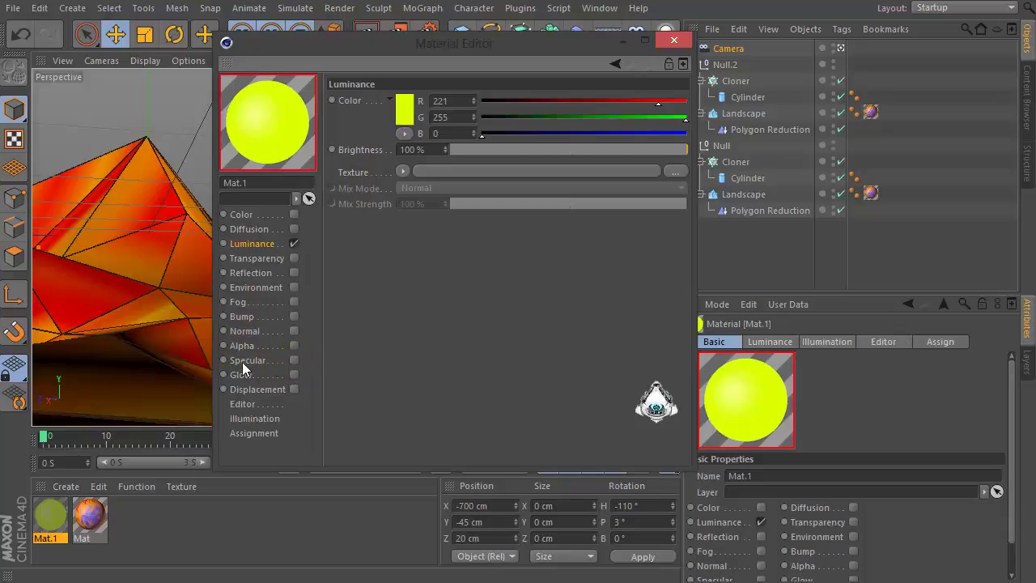
{"action": "left_click", "coordinate": [293, 375]}
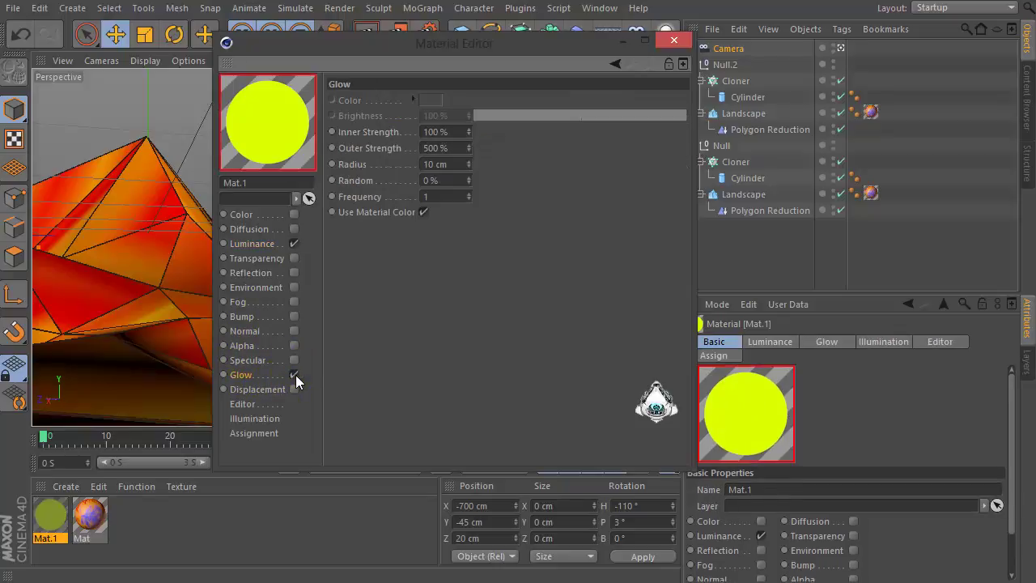
{"action": "double_click", "coordinate": [458, 153]}
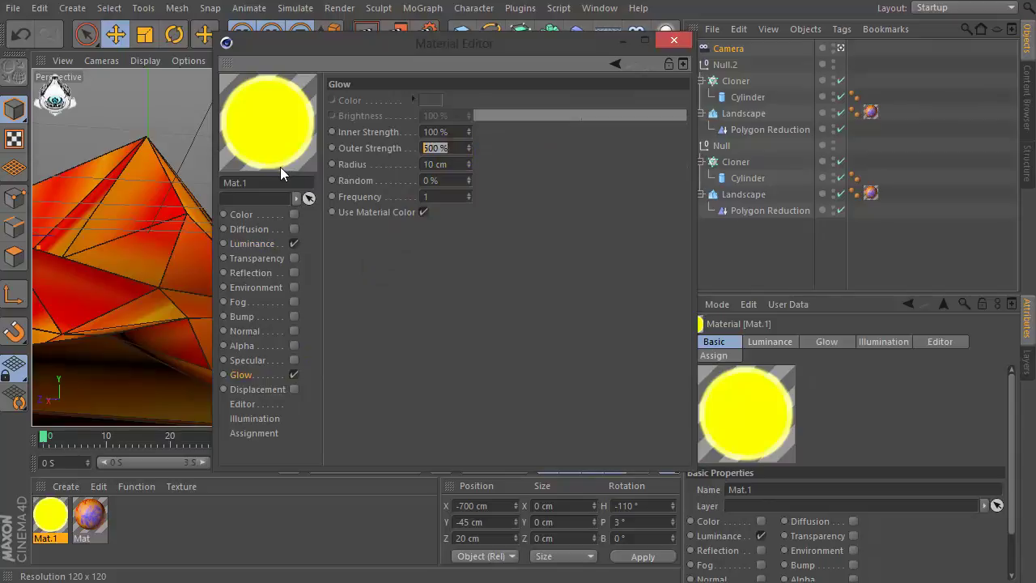
{"action": "type", "text": "100"}
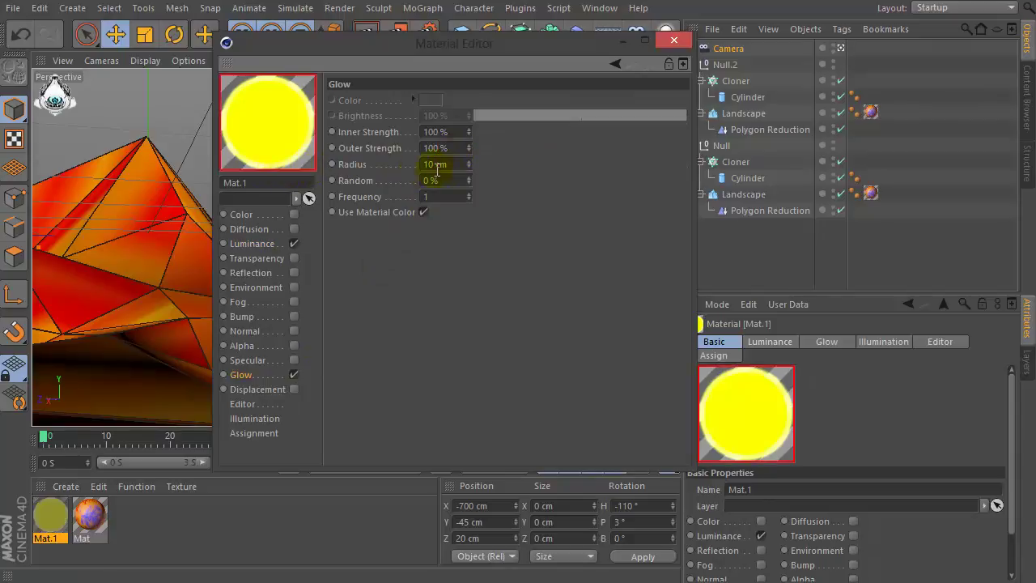
{"action": "double_click", "coordinate": [437, 164]}
{"action": "type", "text": "15"}
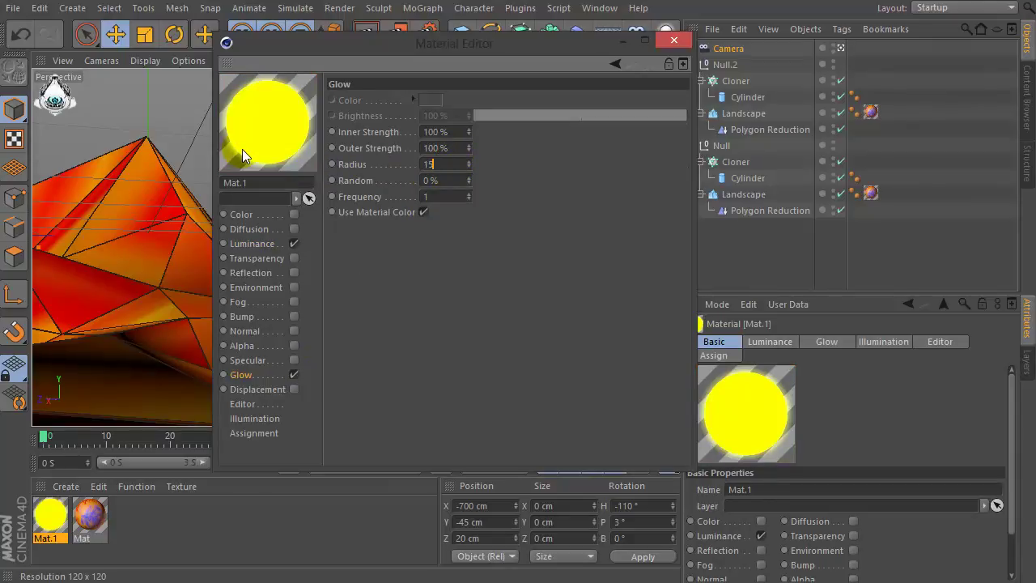
{"action": "key", "text": "Return"}
{"action": "key", "text": "shift+Tab"}
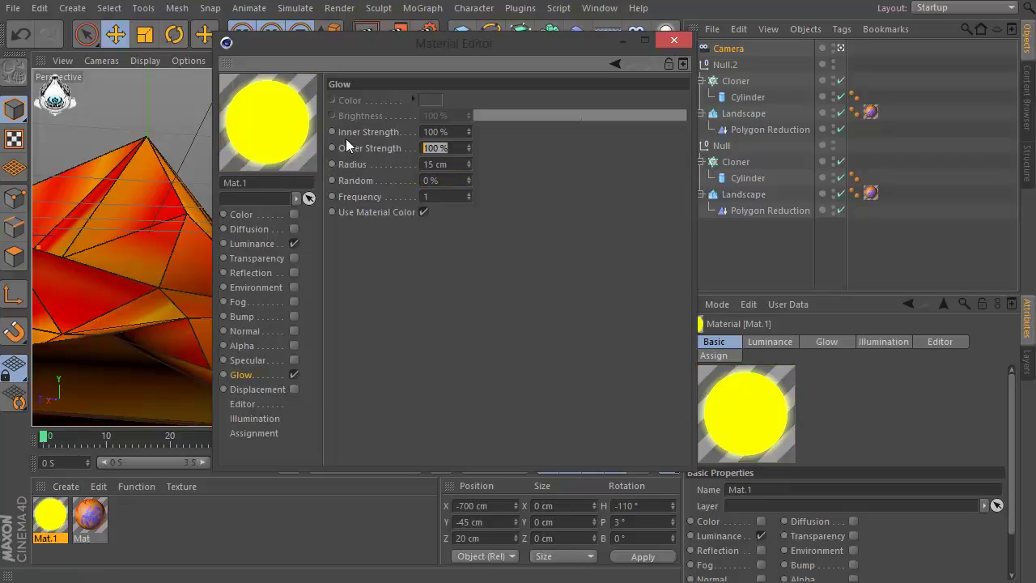
{"action": "key", "text": "shift+Tab"}
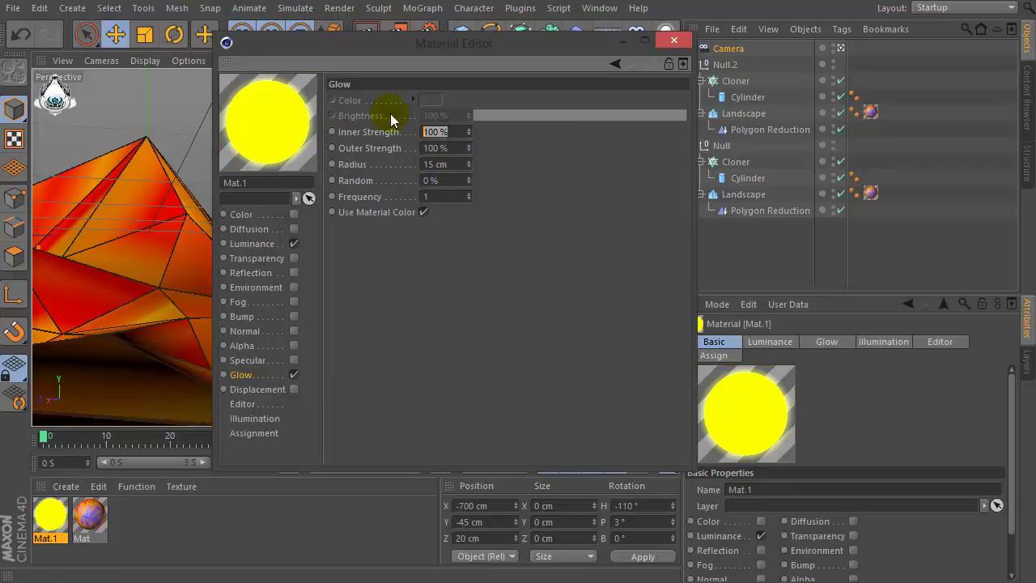
{"action": "left_click", "coordinate": [674, 39]}
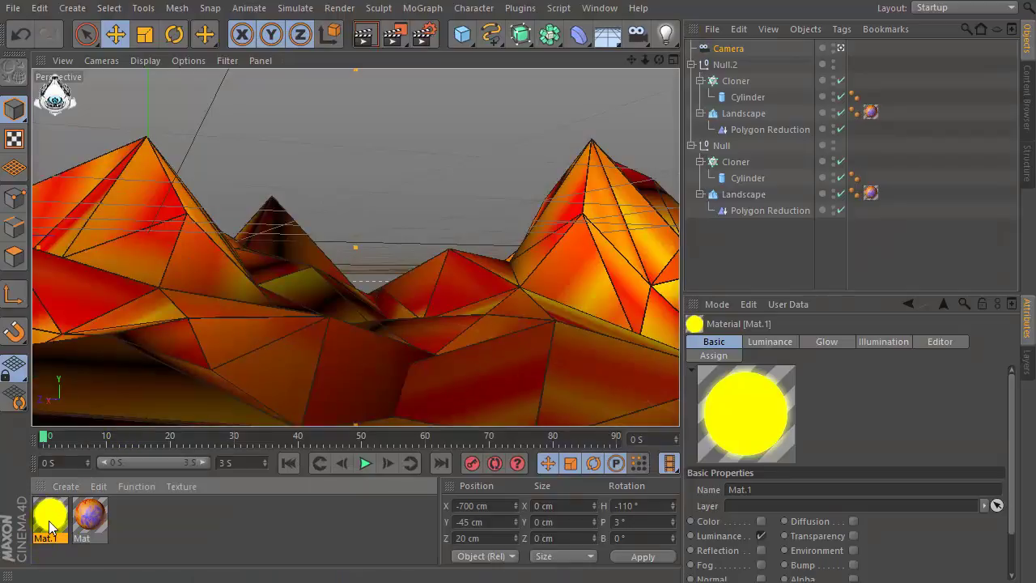
Apply the glowing yellow material to the Cylinder inside both cloners
{"action": "left_click_drag", "start_coordinate": [49, 520], "coordinate": [748, 96]}
{"action": "left_click", "coordinate": [732, 81]}
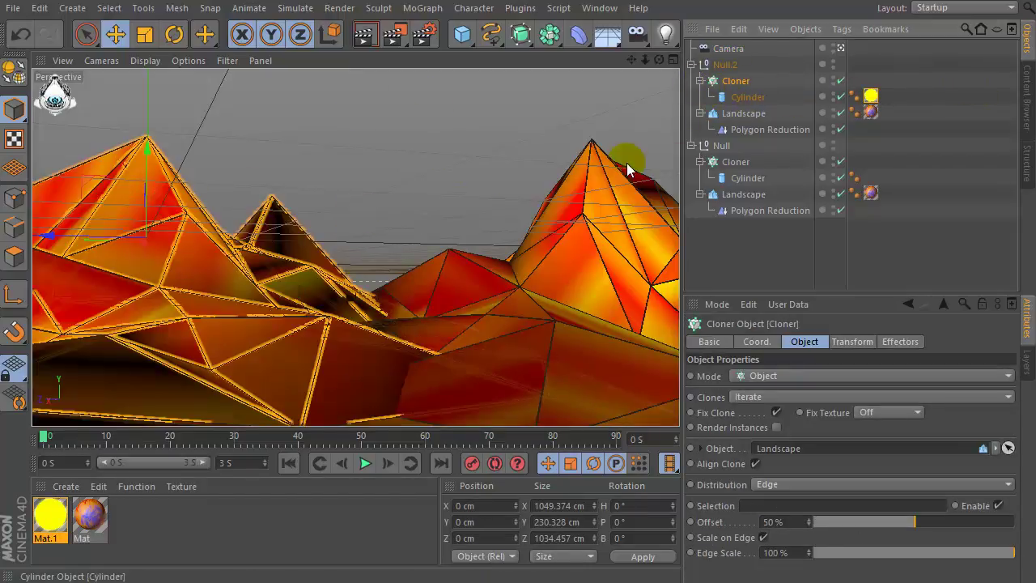
{"action": "left_click_drag", "start_coordinate": [47, 494], "coordinate": [755, 180]}
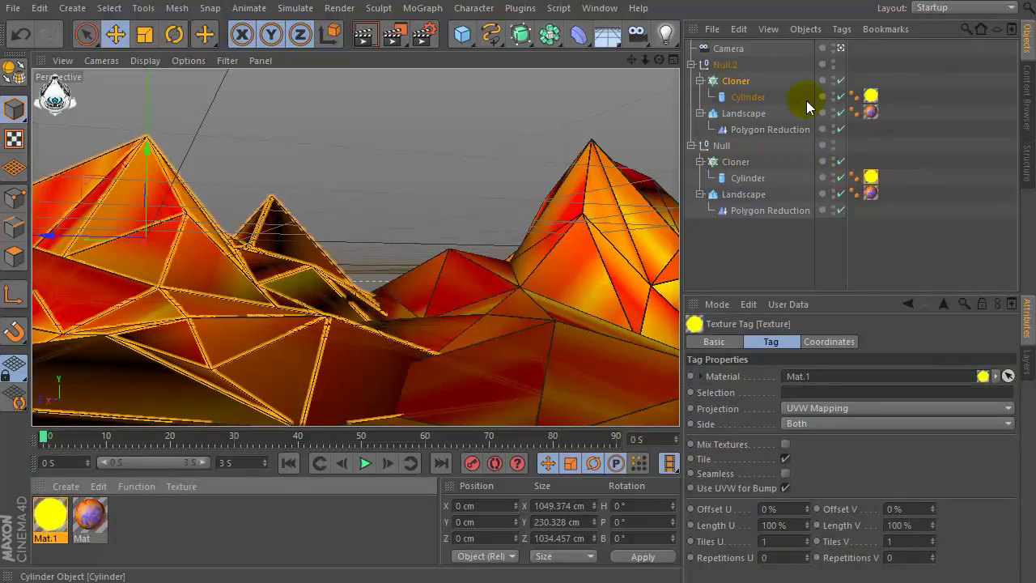
{"action": "left_click", "coordinate": [769, 104]}
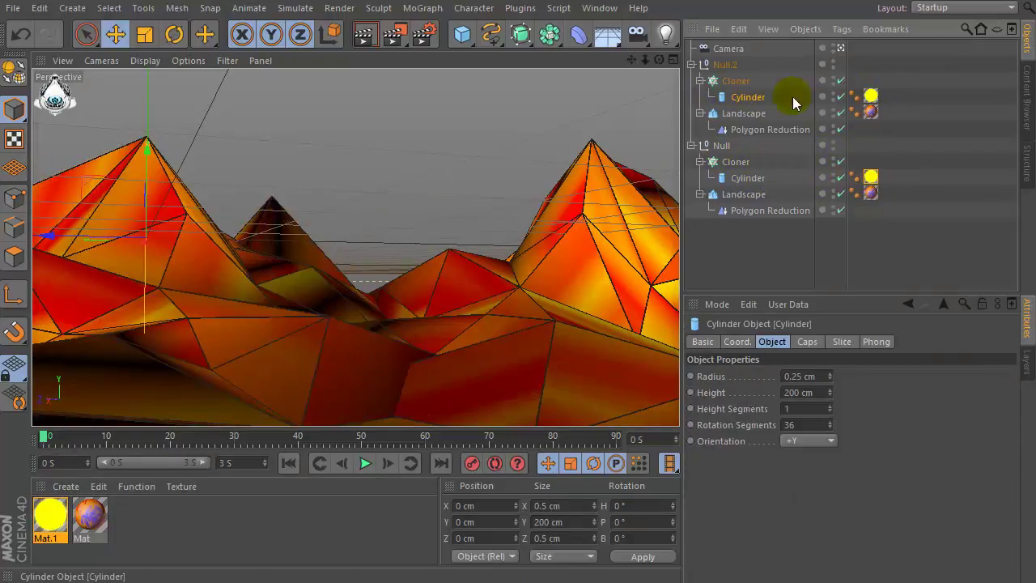
{"action": "left_click", "coordinate": [736, 114]}
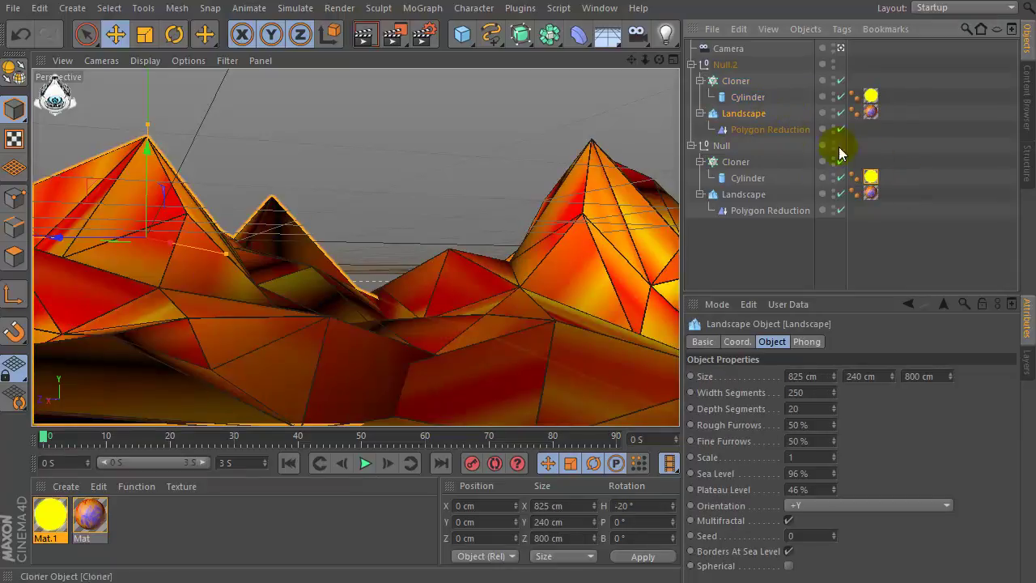
{"action": "left_click", "coordinate": [742, 178]}
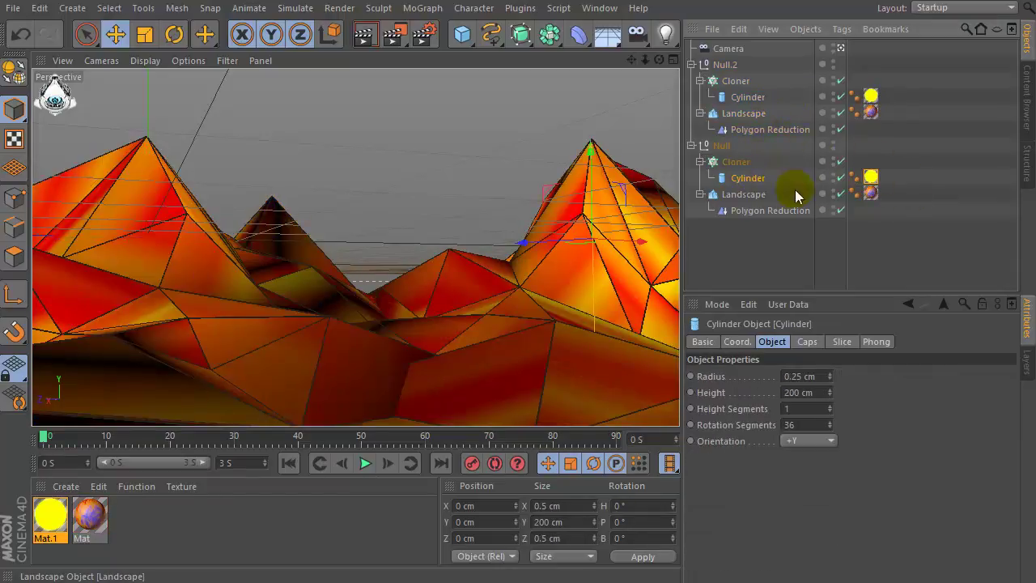
{"action": "left_click", "coordinate": [748, 98]}
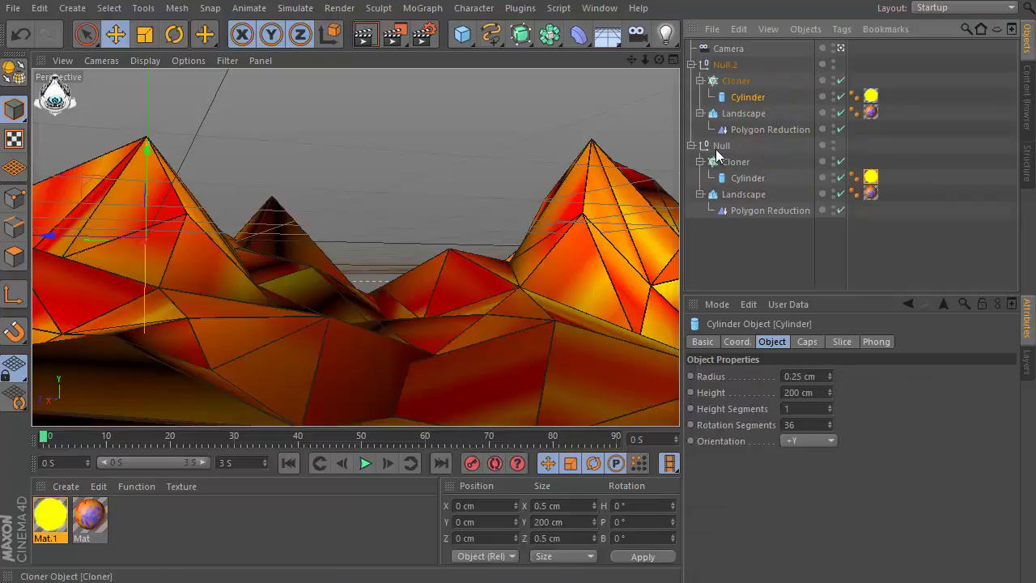
Create another new material and load a Gradient shader as the texture of its Color channel
{"action": "double_click", "coordinate": [266, 527]}
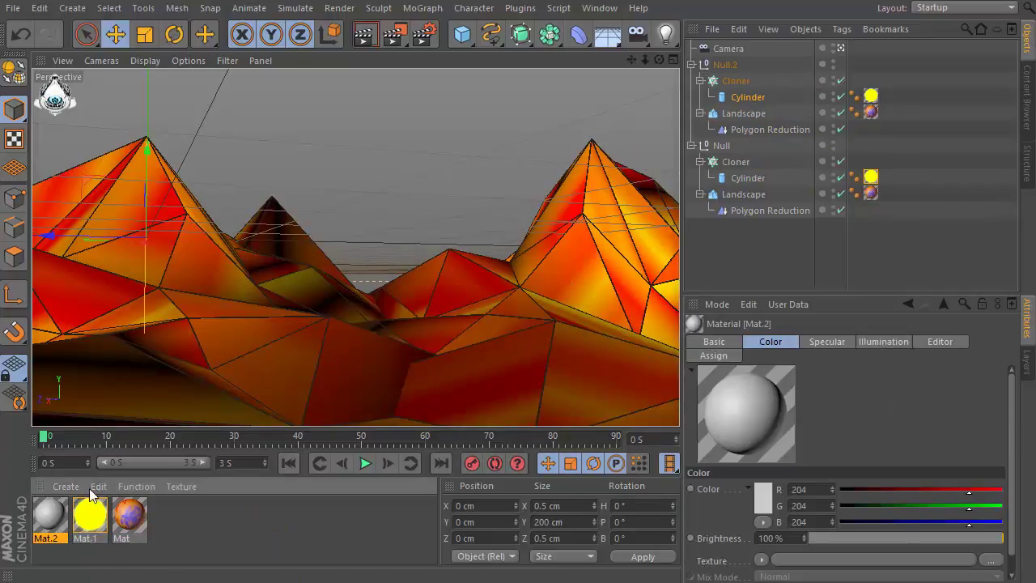
{"action": "double_click", "coordinate": [51, 519]}
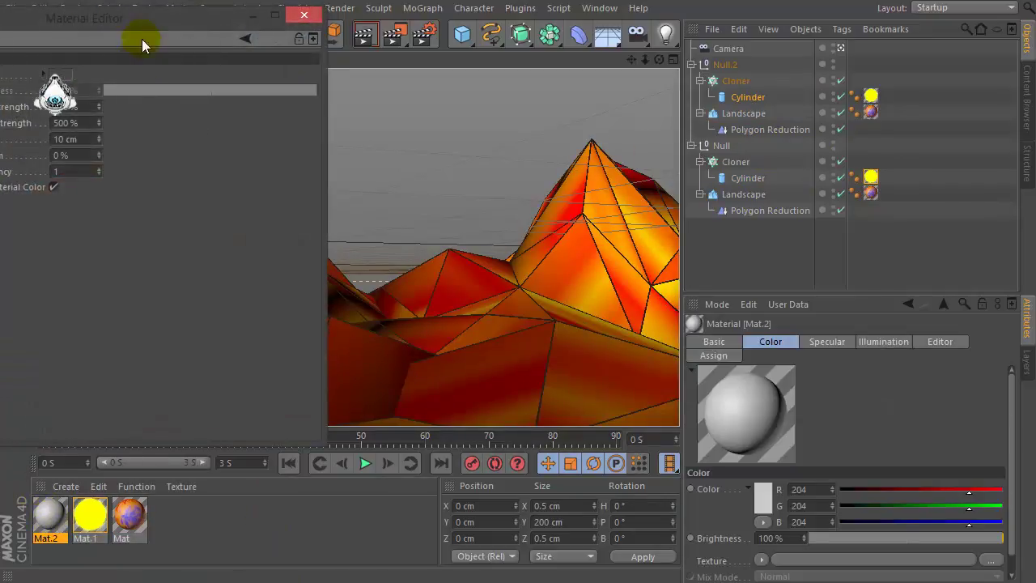
{"action": "left_click_drag", "start_coordinate": [142, 39], "coordinate": [496, 44]}
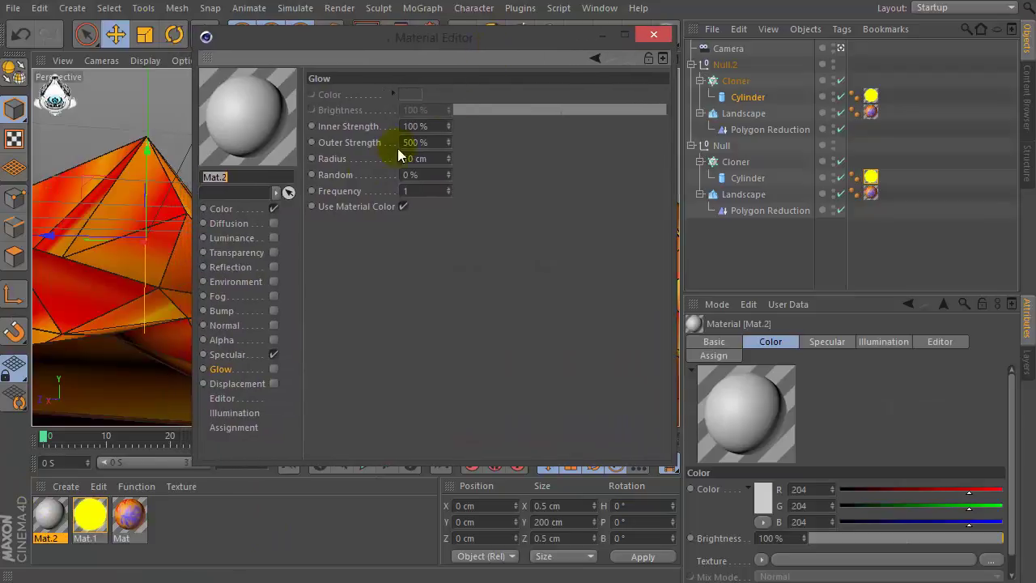
{"action": "left_click", "coordinate": [226, 209]}
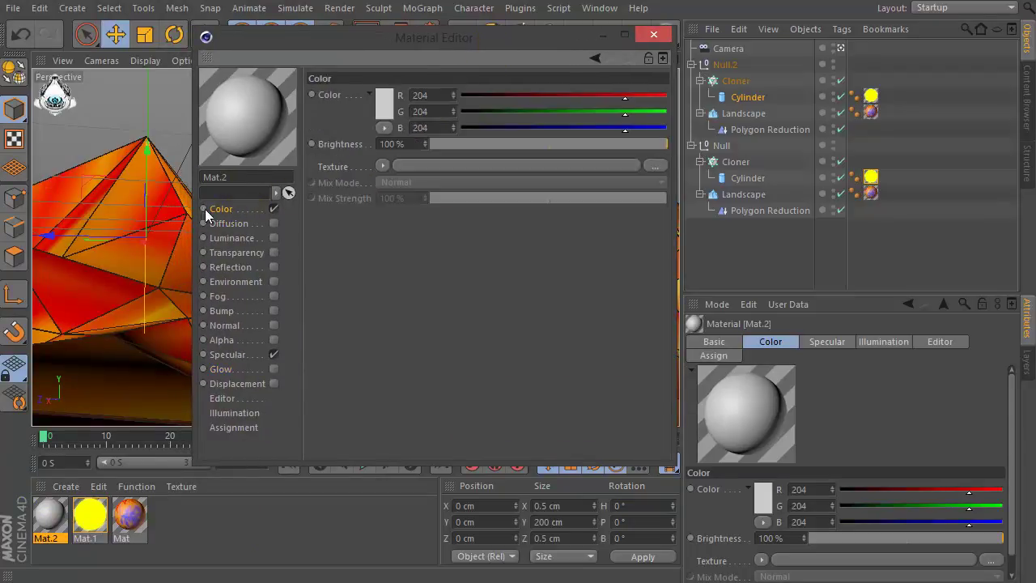
{"action": "left_click", "coordinate": [383, 167]}
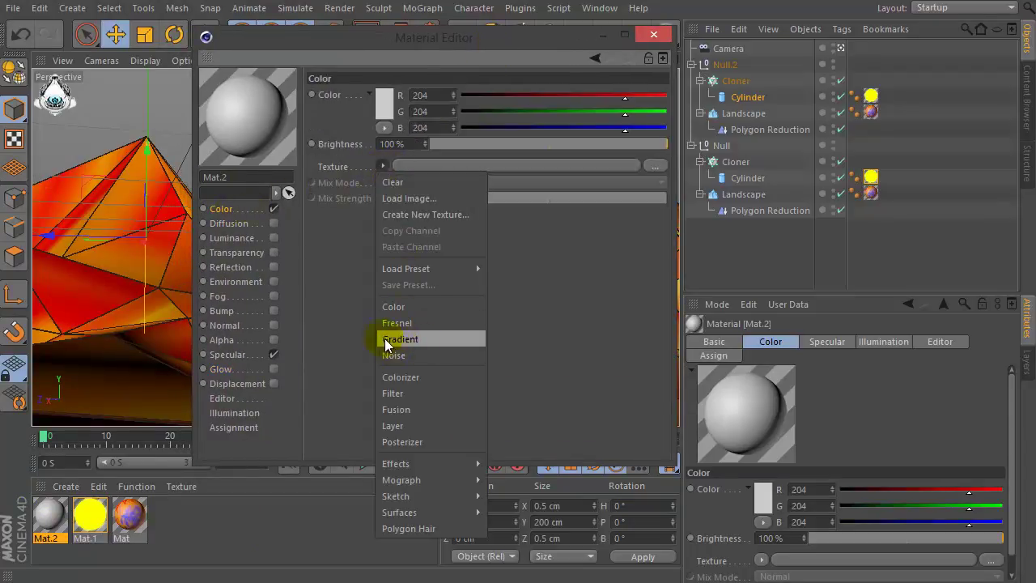
{"action": "left_click", "coordinate": [435, 338]}
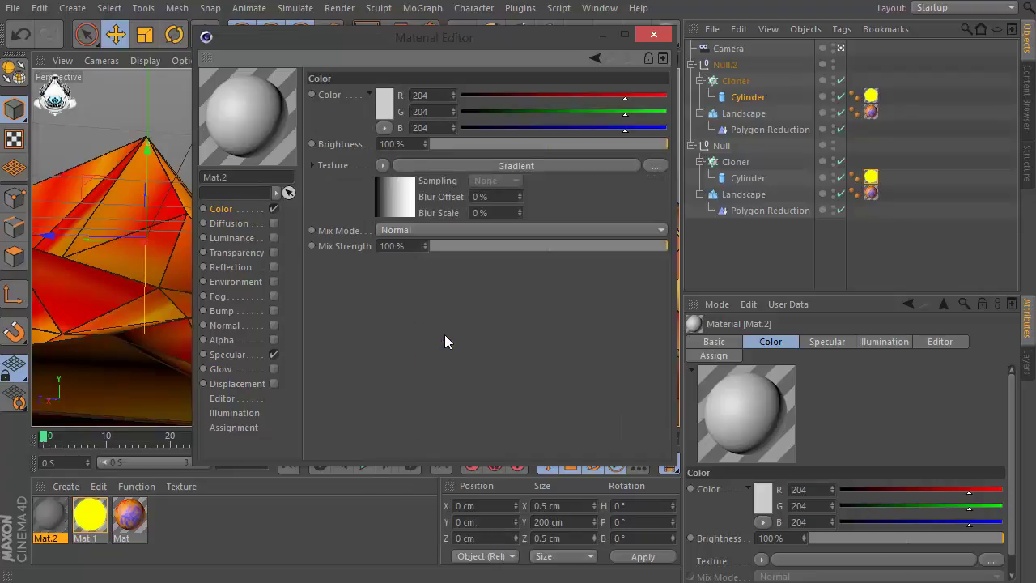
Set the new material's gradient type to 2D - Circular and invert its knots
{"action": "left_click", "coordinate": [391, 202]}
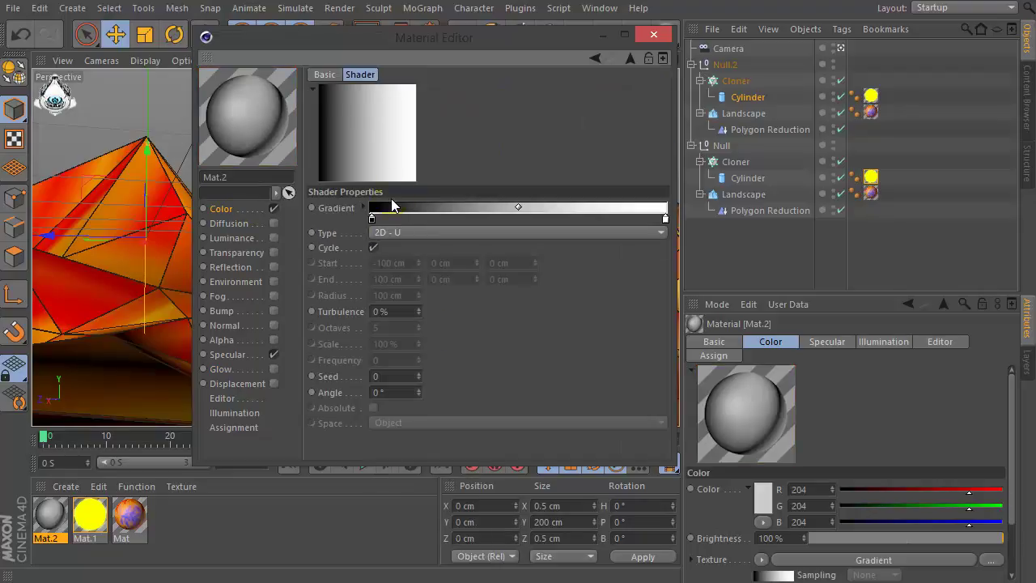
{"action": "left_click", "coordinate": [440, 232]}
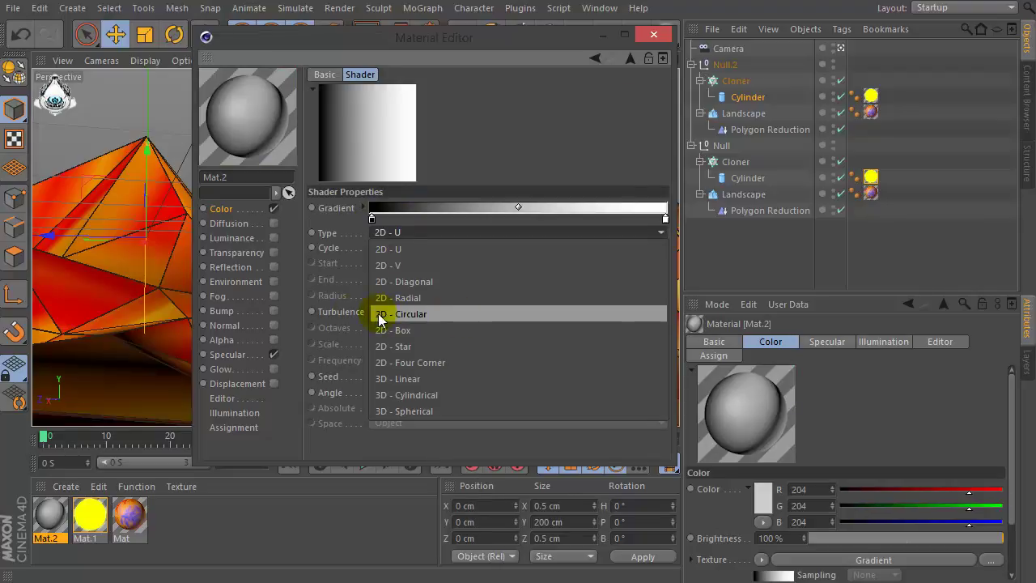
{"action": "left_click", "coordinate": [466, 318]}
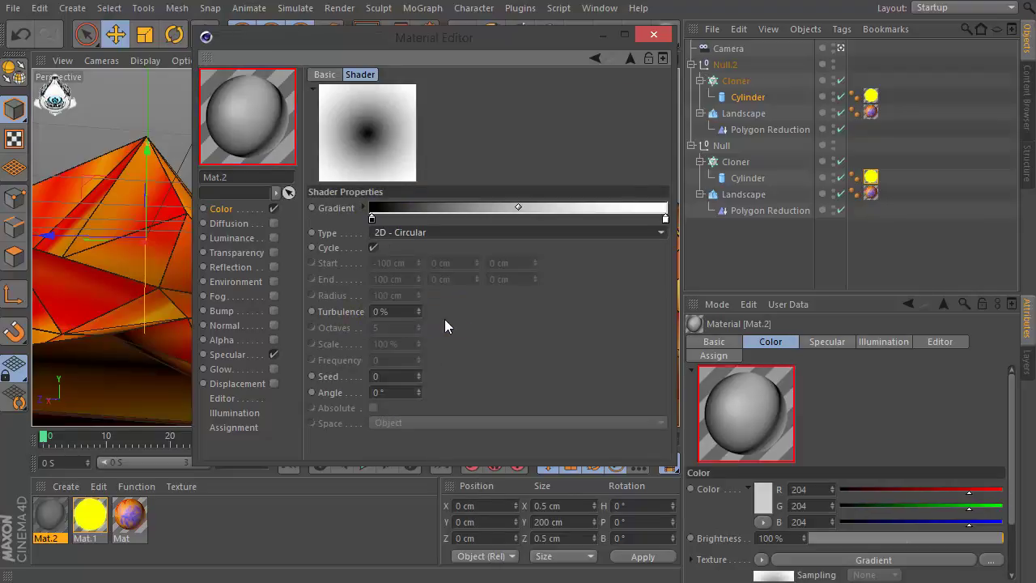
{"action": "right_click", "coordinate": [371, 218]}
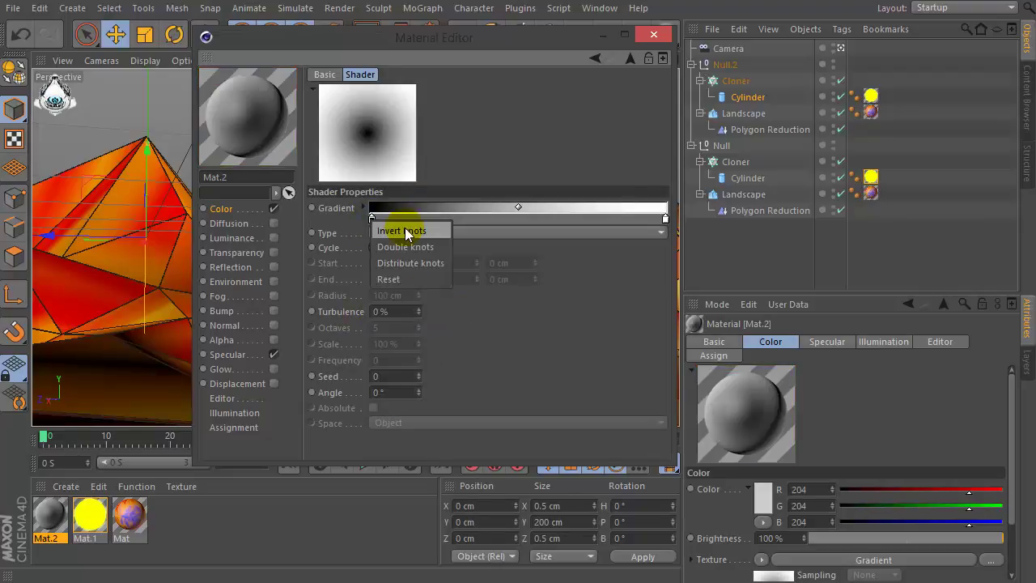
{"action": "left_click", "coordinate": [405, 231]}
Change the gradient's white starting knot to a dark desaturated blue
{"action": "left_click", "coordinate": [372, 219]}
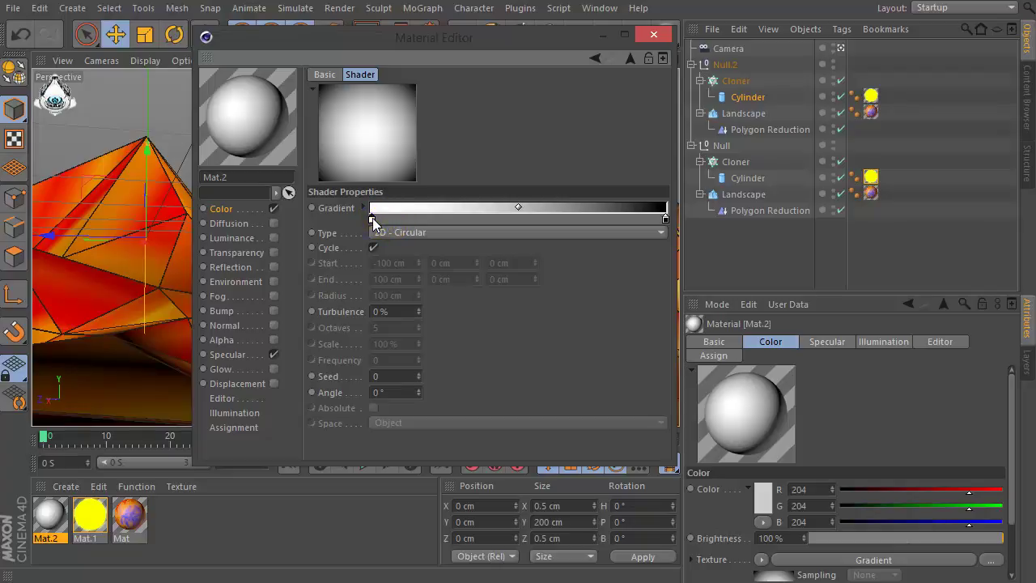
{"action": "double_click", "coordinate": [372, 218]}
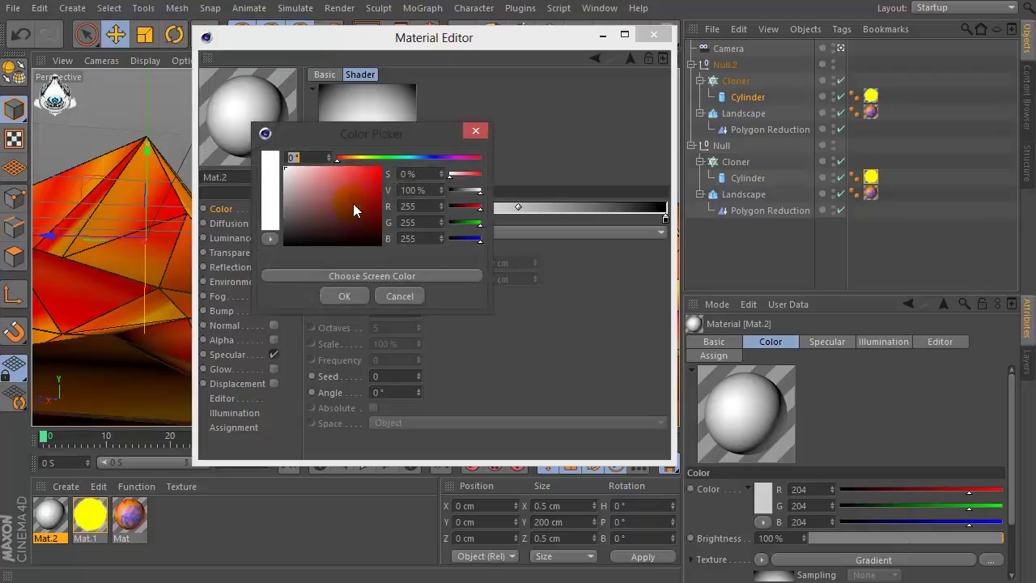
{"action": "left_click", "coordinate": [425, 156]}
{"action": "left_click_drag", "start_coordinate": [356, 195], "coordinate": [308, 222]}
{"action": "left_click", "coordinate": [344, 295]}
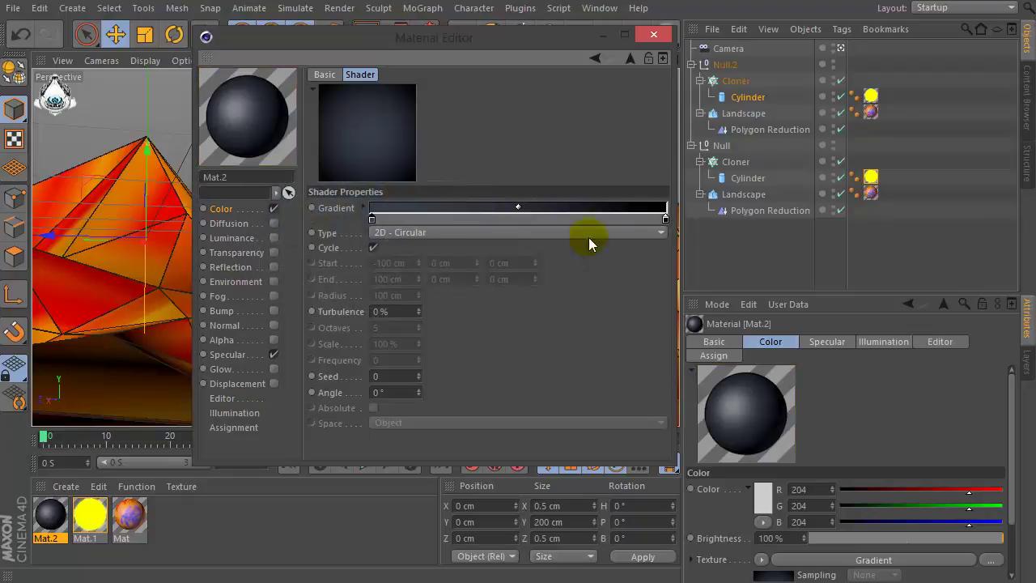
Shift the gradient's black end knot and the midpoint slightly toward the dark blue knot, and close the material editor
{"action": "left_click_drag", "start_coordinate": [666, 218], "coordinate": [633, 220]}
{"action": "left_click_drag", "start_coordinate": [497, 208], "coordinate": [475, 214]}
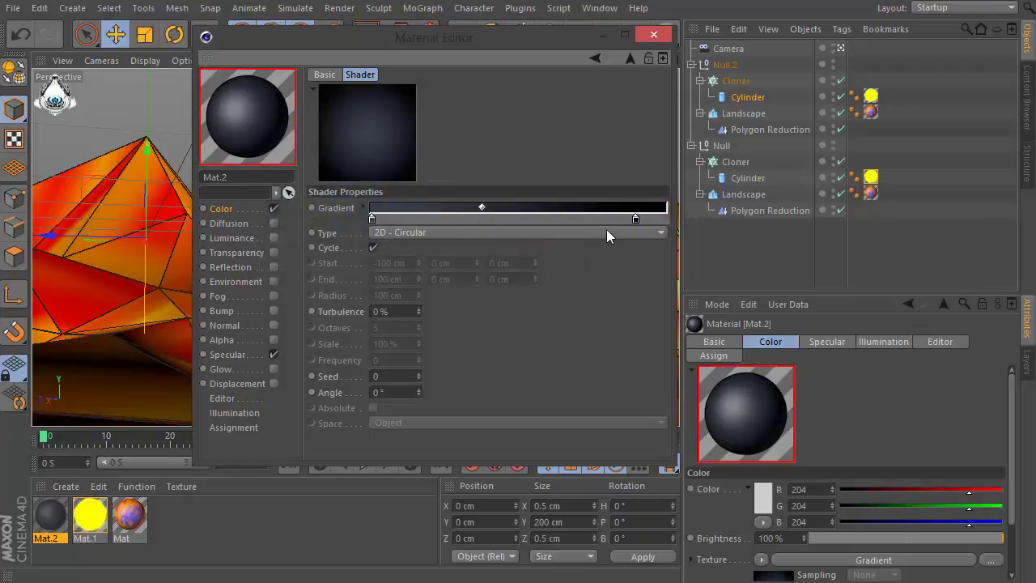
{"action": "left_click", "coordinate": [653, 35]}
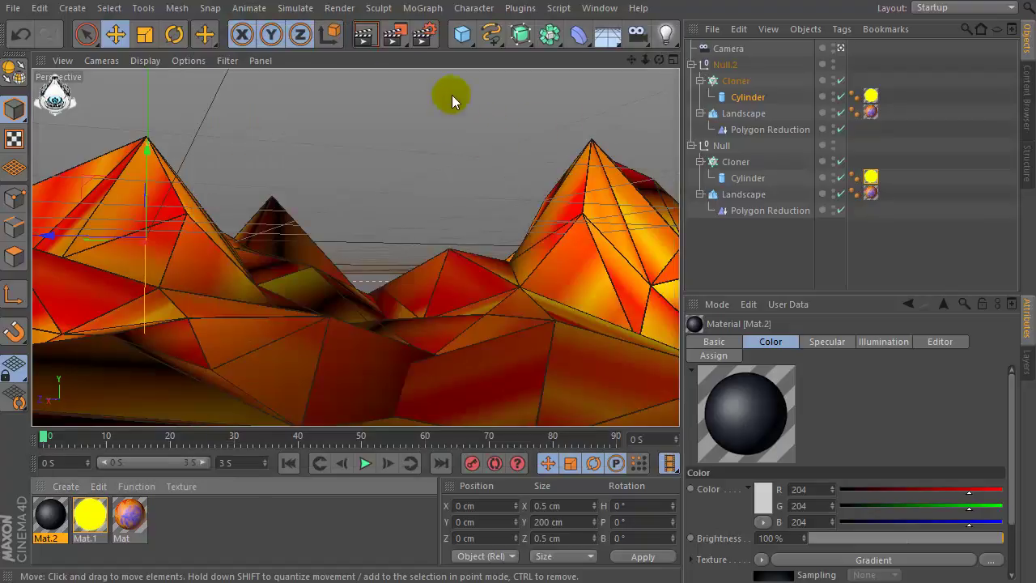
Add a Background object to the scene and apply the dark circular gradient material Mat.2 to it
{"action": "left_click", "coordinate": [607, 34]}
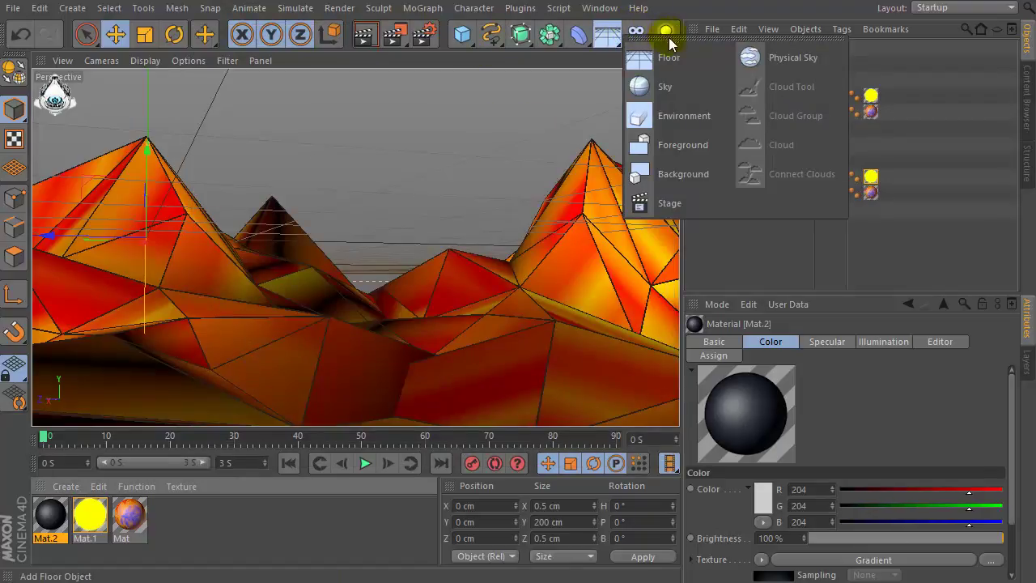
{"action": "left_click", "coordinate": [703, 176]}
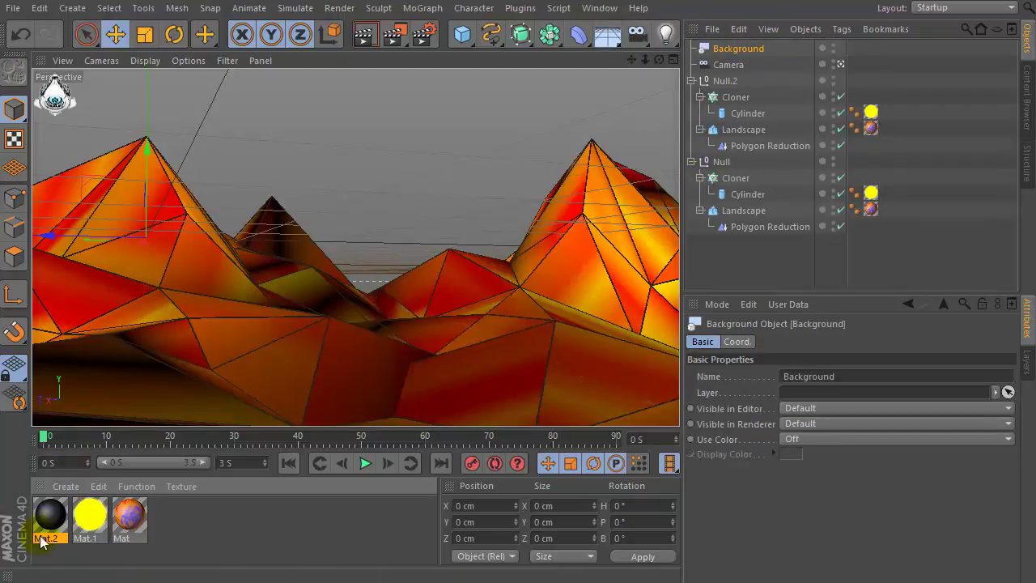
{"action": "left_click_drag", "start_coordinate": [53, 518], "coordinate": [767, 50]}
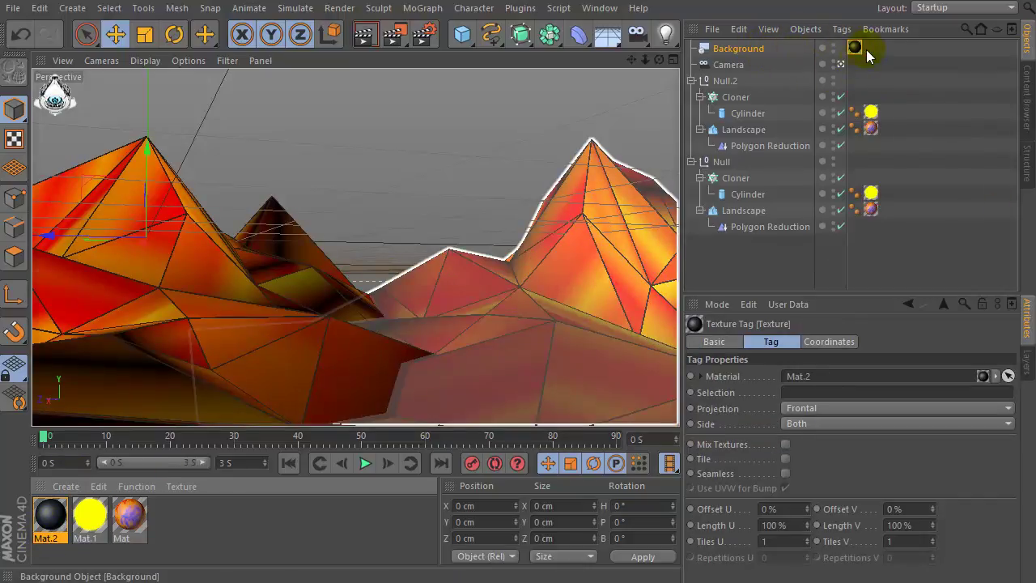
{"action": "left_click_drag", "start_coordinate": [685, 195], "coordinate": [672, 203]}
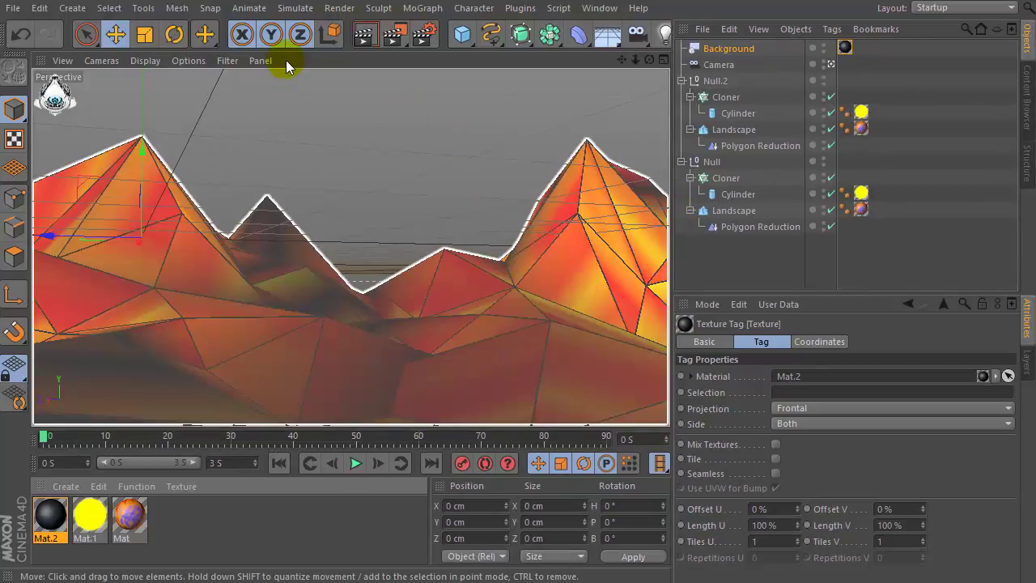